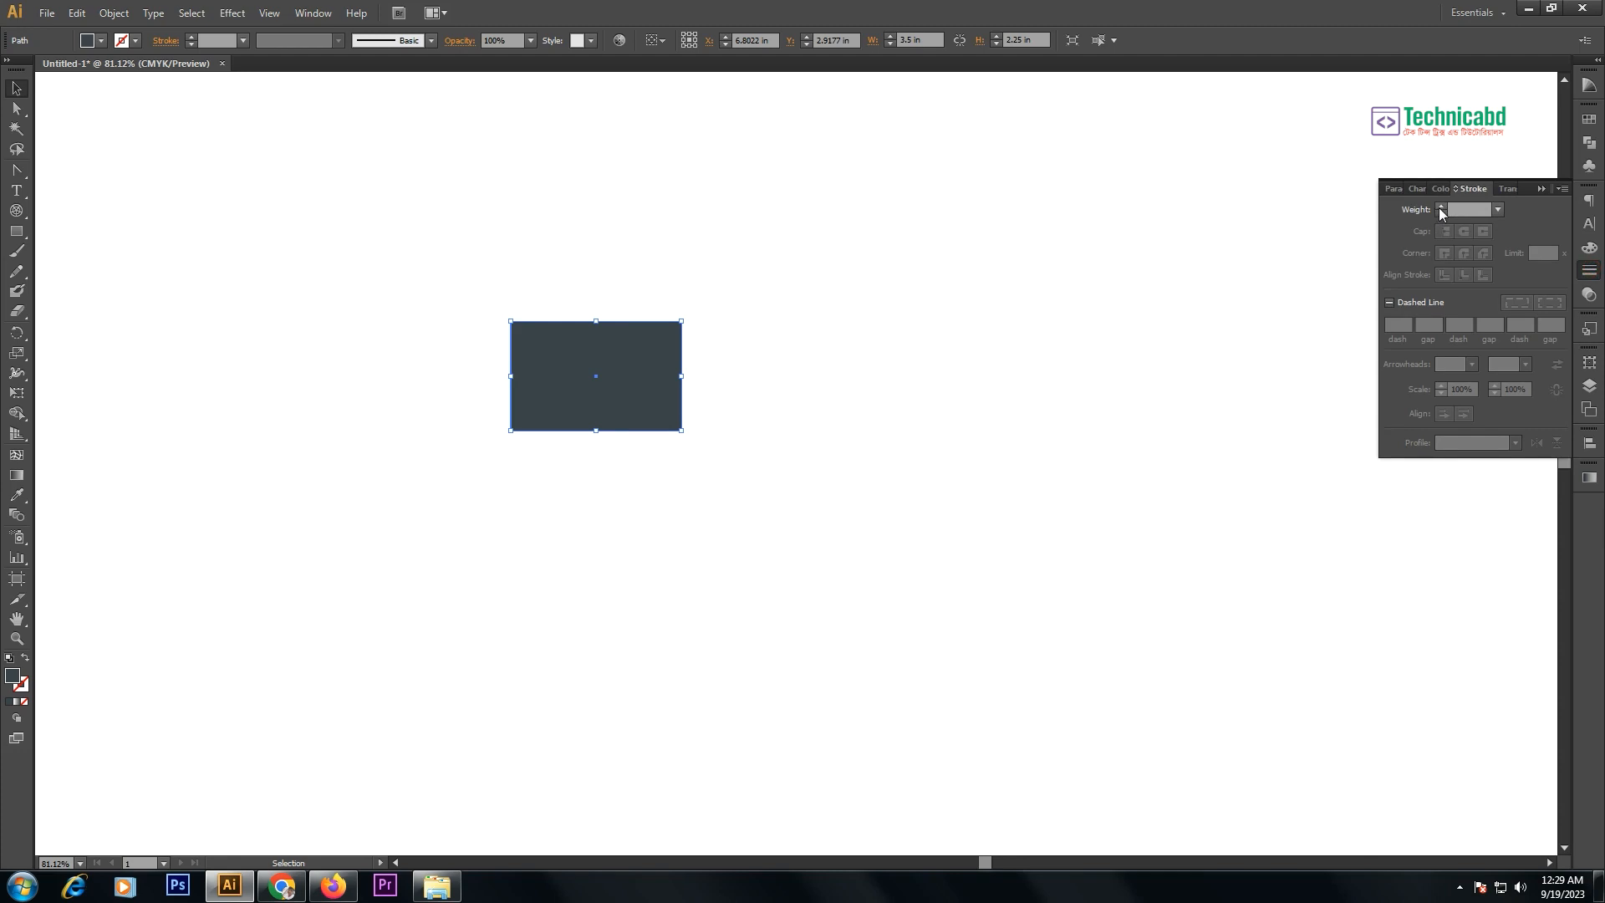
- Swap fill and stroke so the rectangle is unfilled, with a 0.5 pt stroke weight
click(1589, 248)
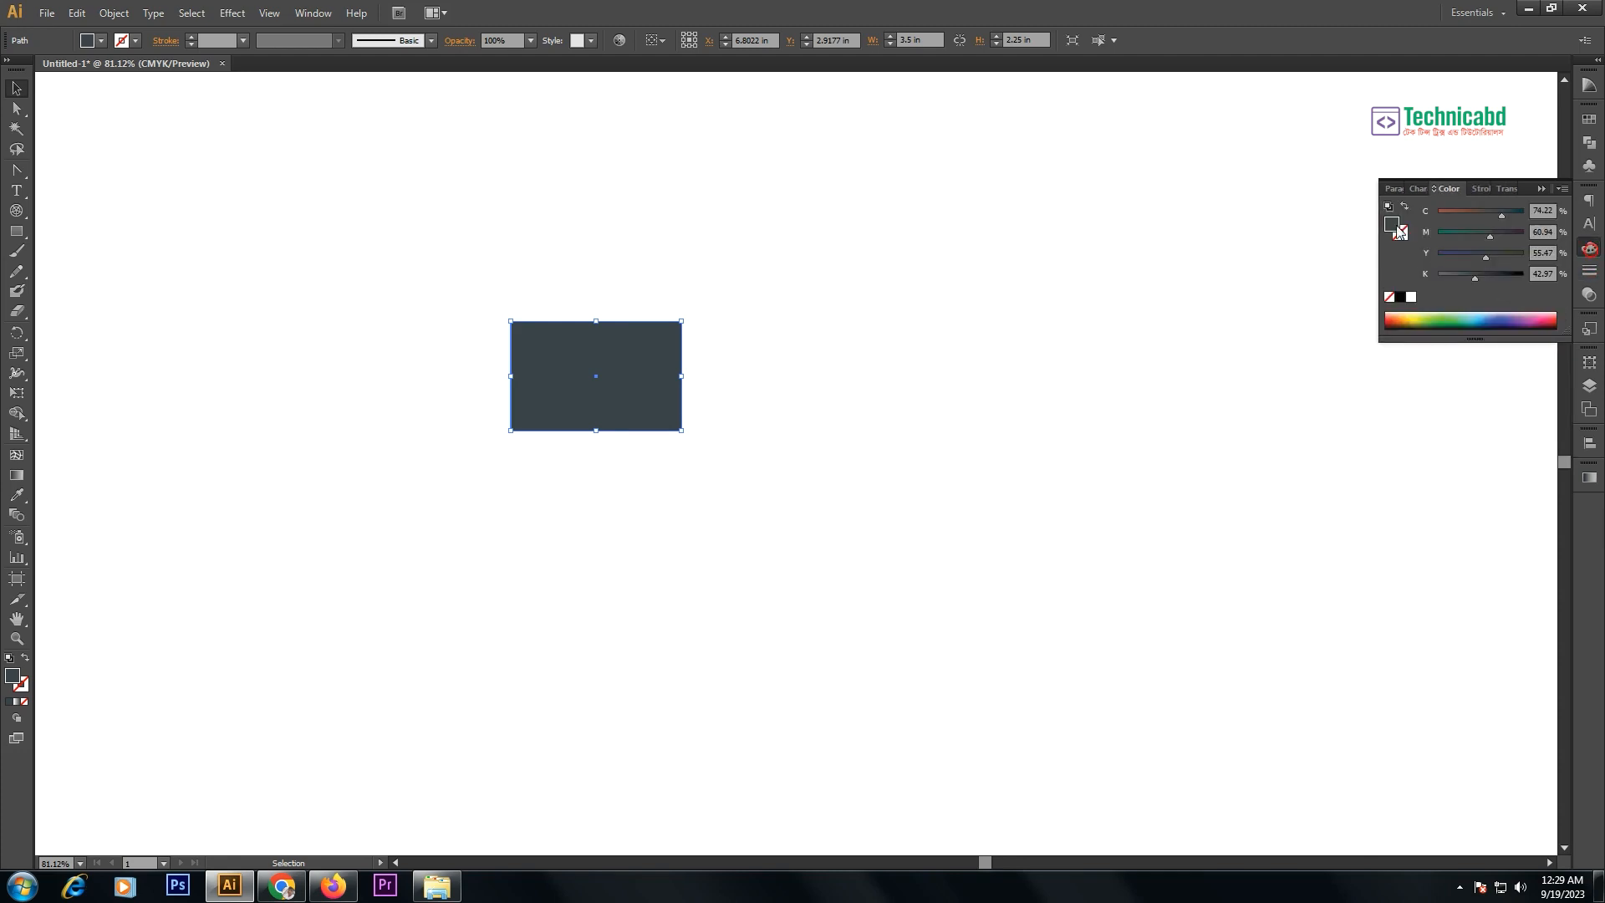
click(1405, 207)
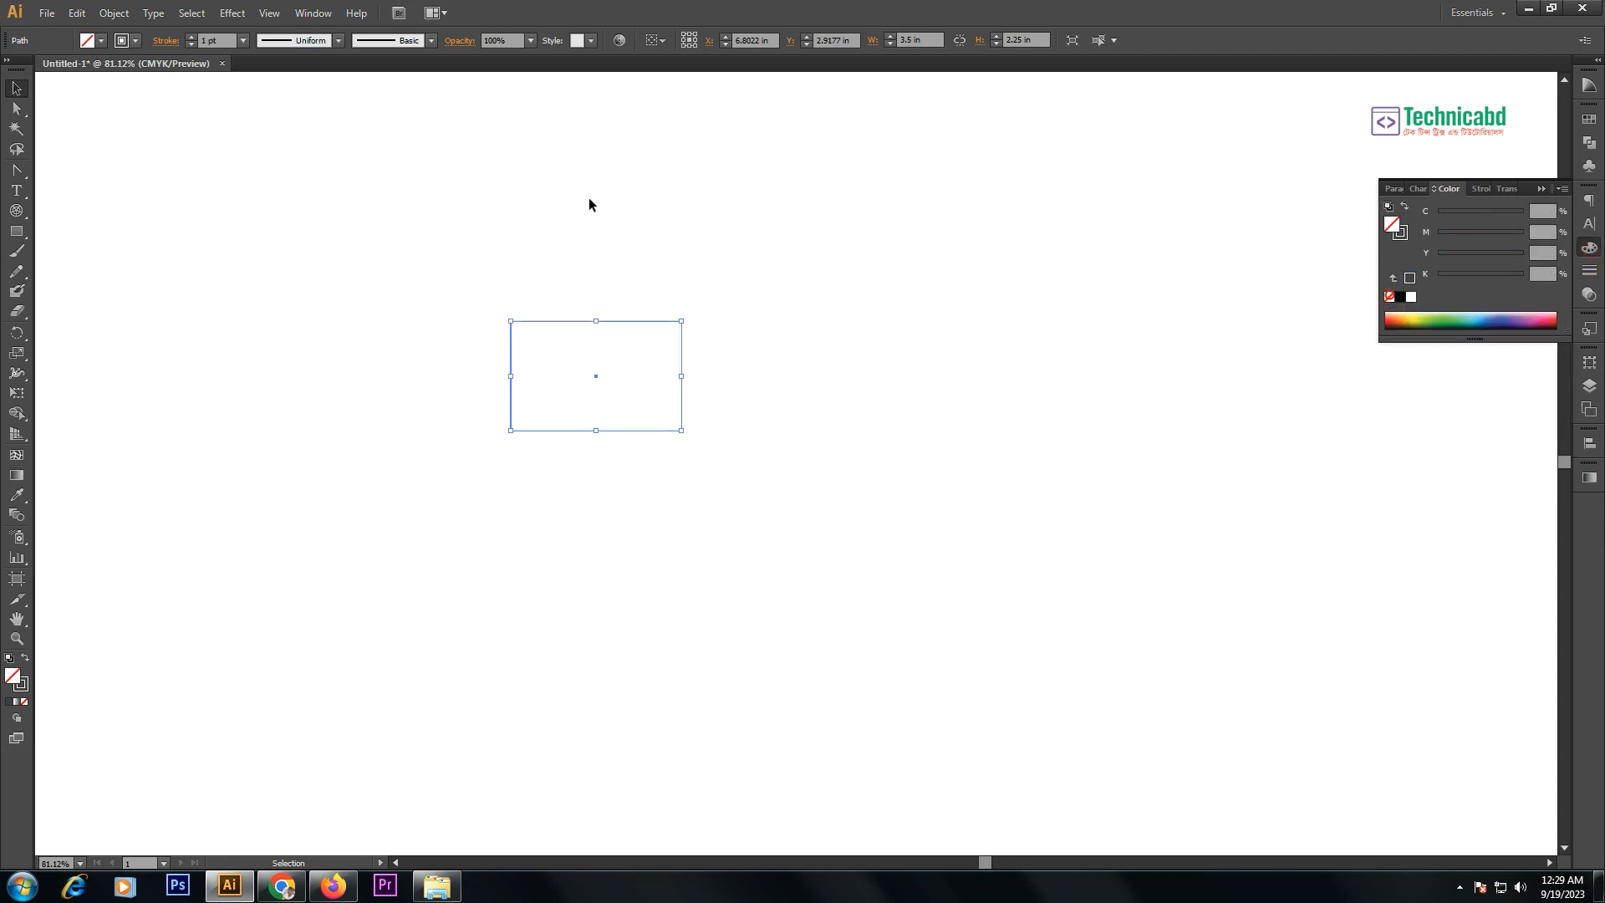
click(1404, 232)
click(1589, 270)
click(1441, 207)
click(1441, 207)
mouse_move(438, 262)
mouse_down()
mouse_move(928, 547)
mouse_move(1032, 588)
mouse_move(1039, 555)
mouse_up()
text(v)
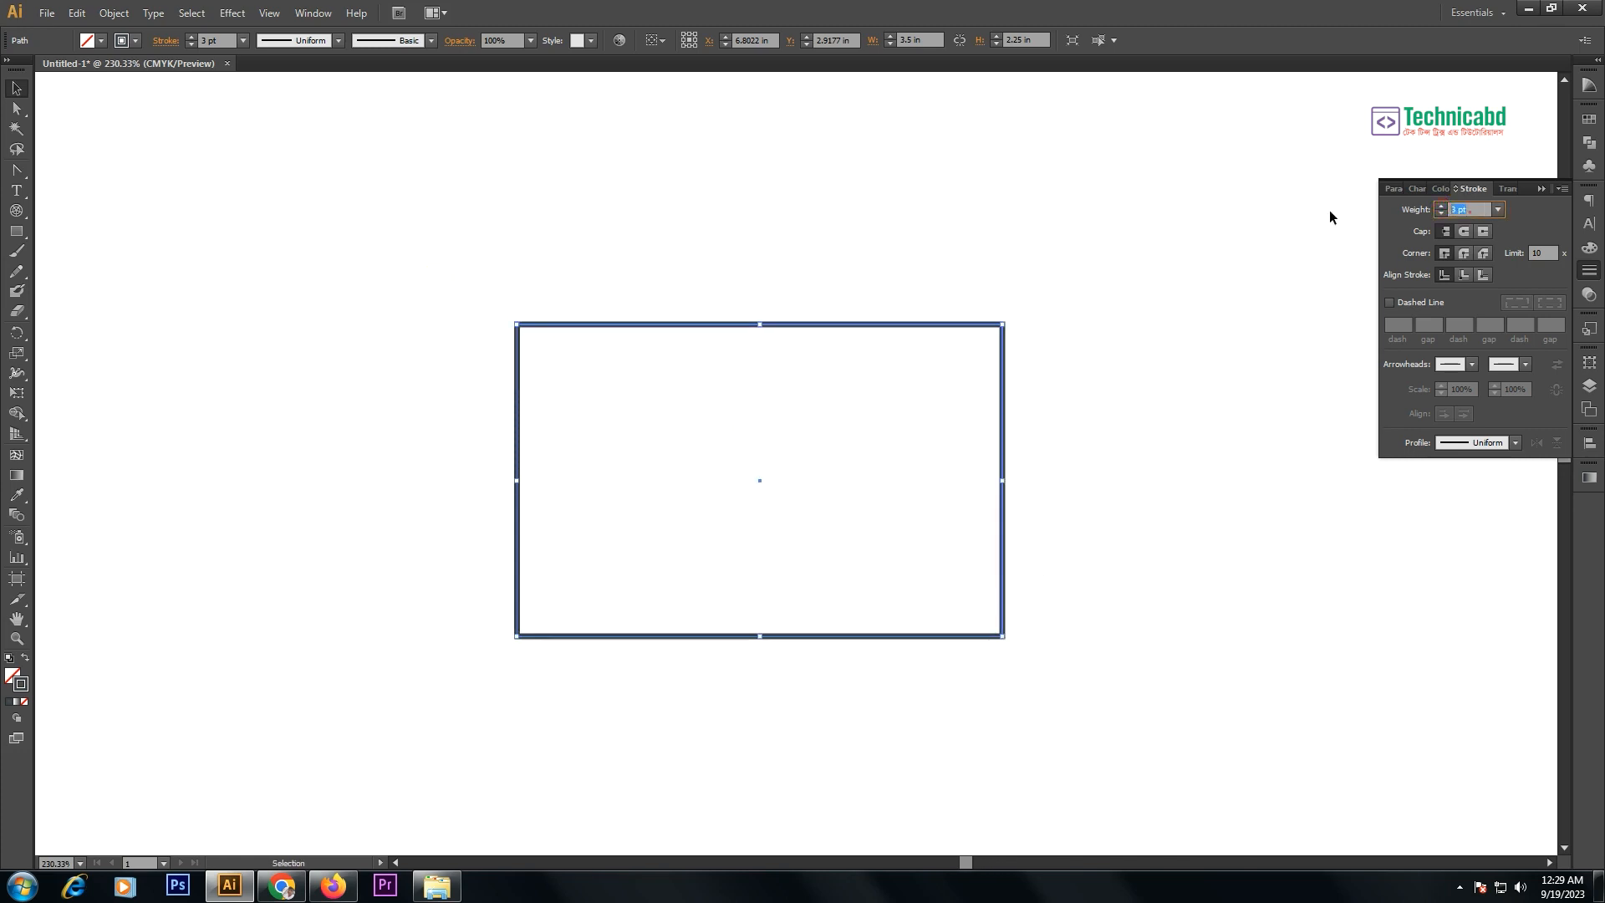
text(0.5)
key(Return)
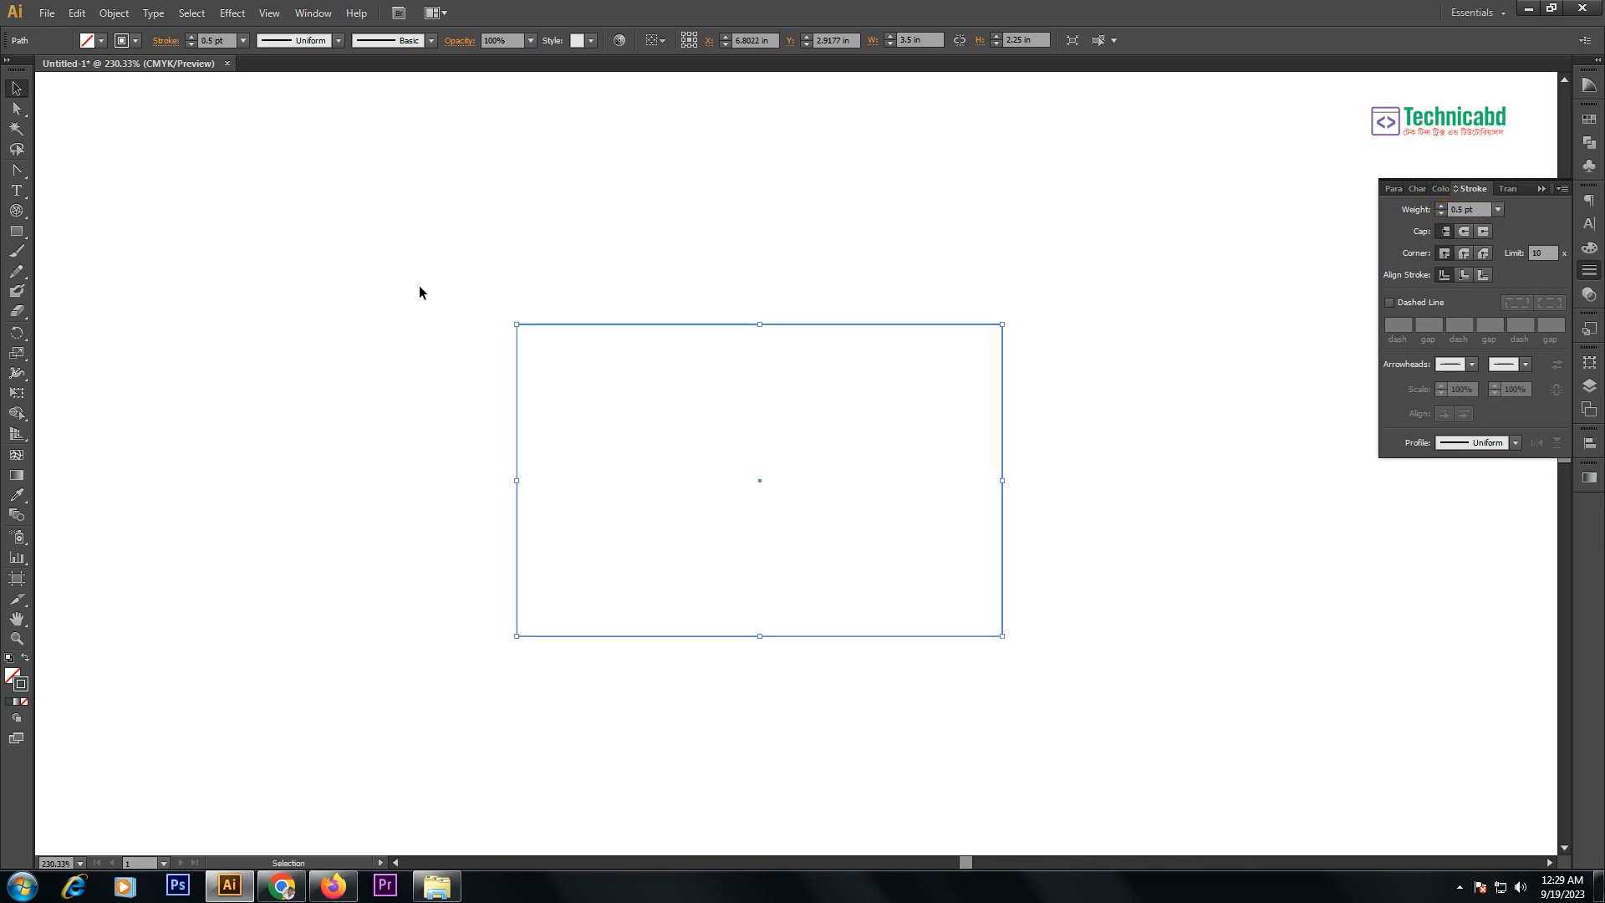
- Turn on the rulers with Ctrl+R
key(a)
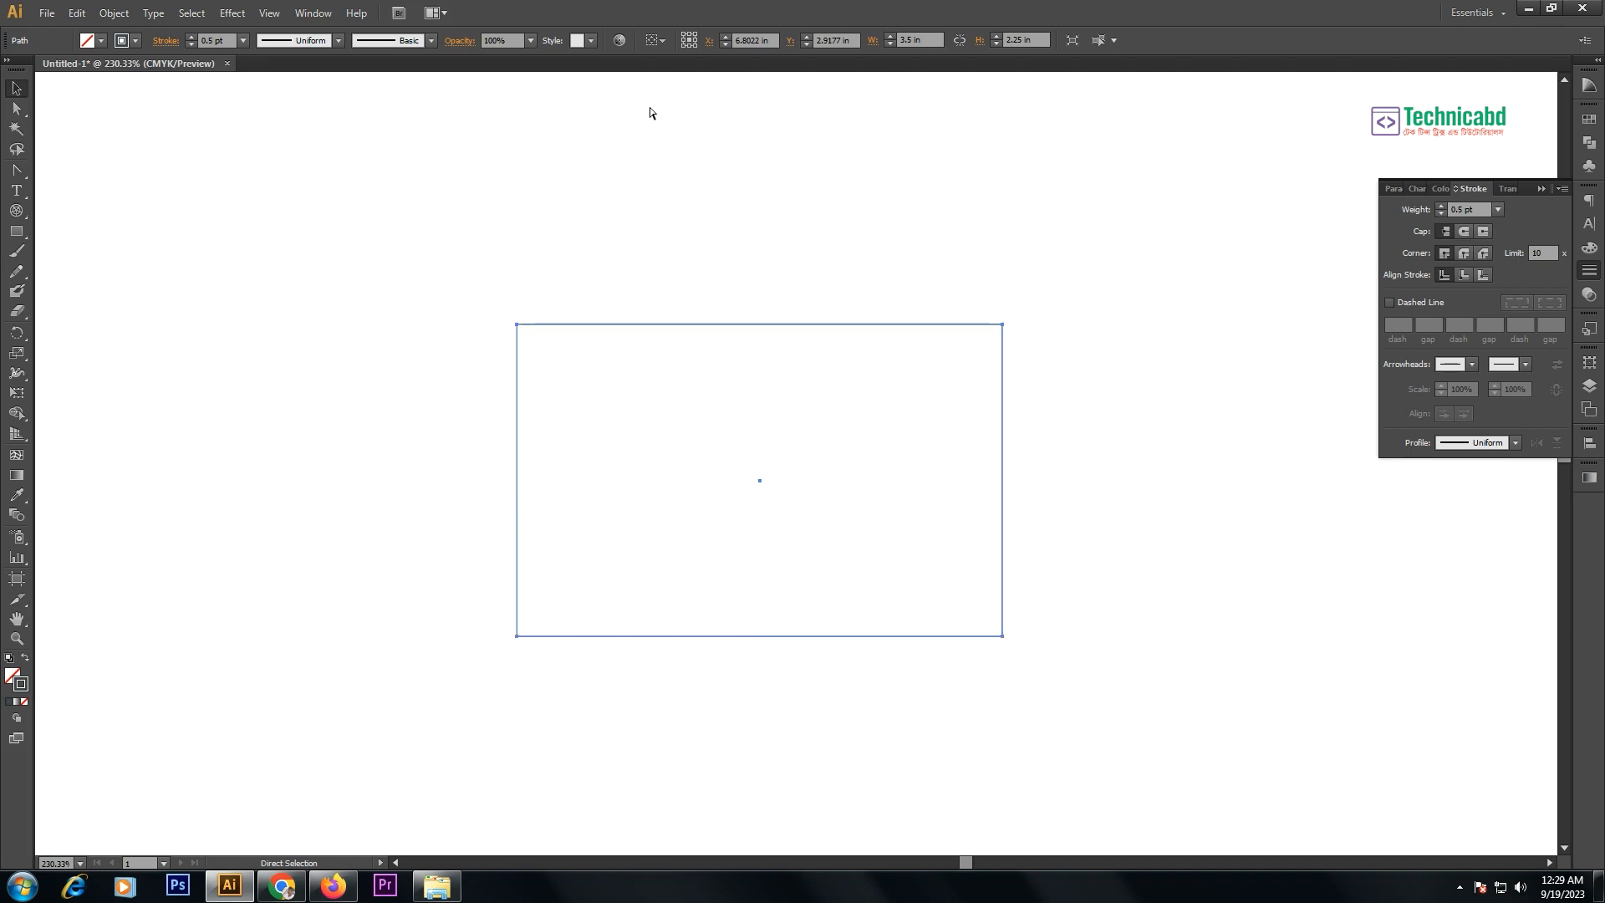
key(ctrl+r)
key(v)
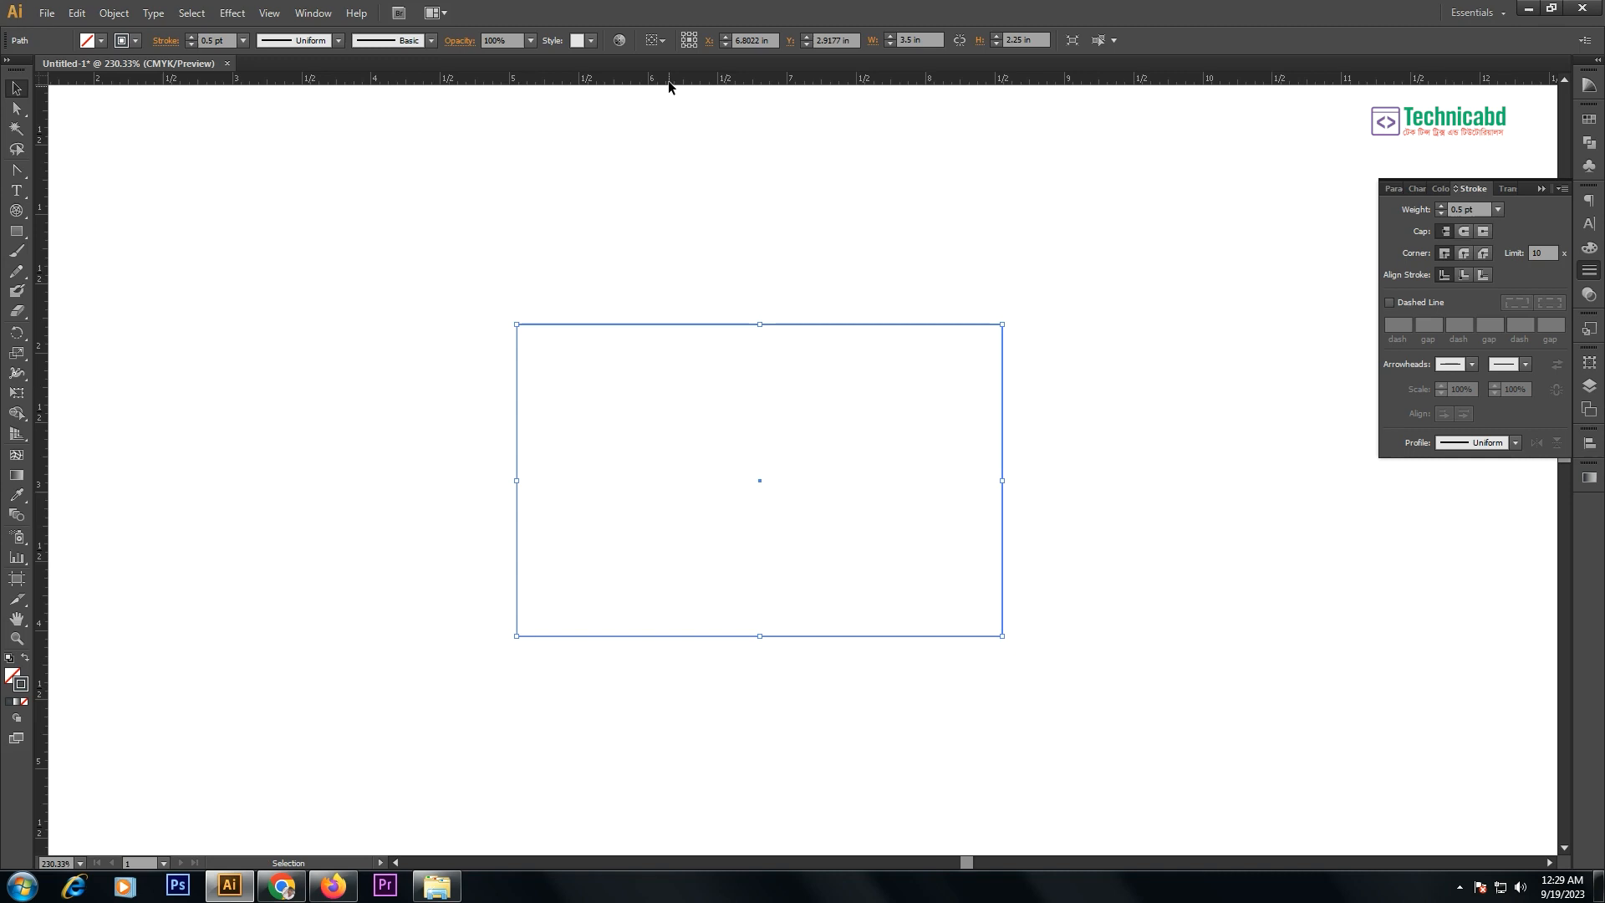
right_click(668, 80)
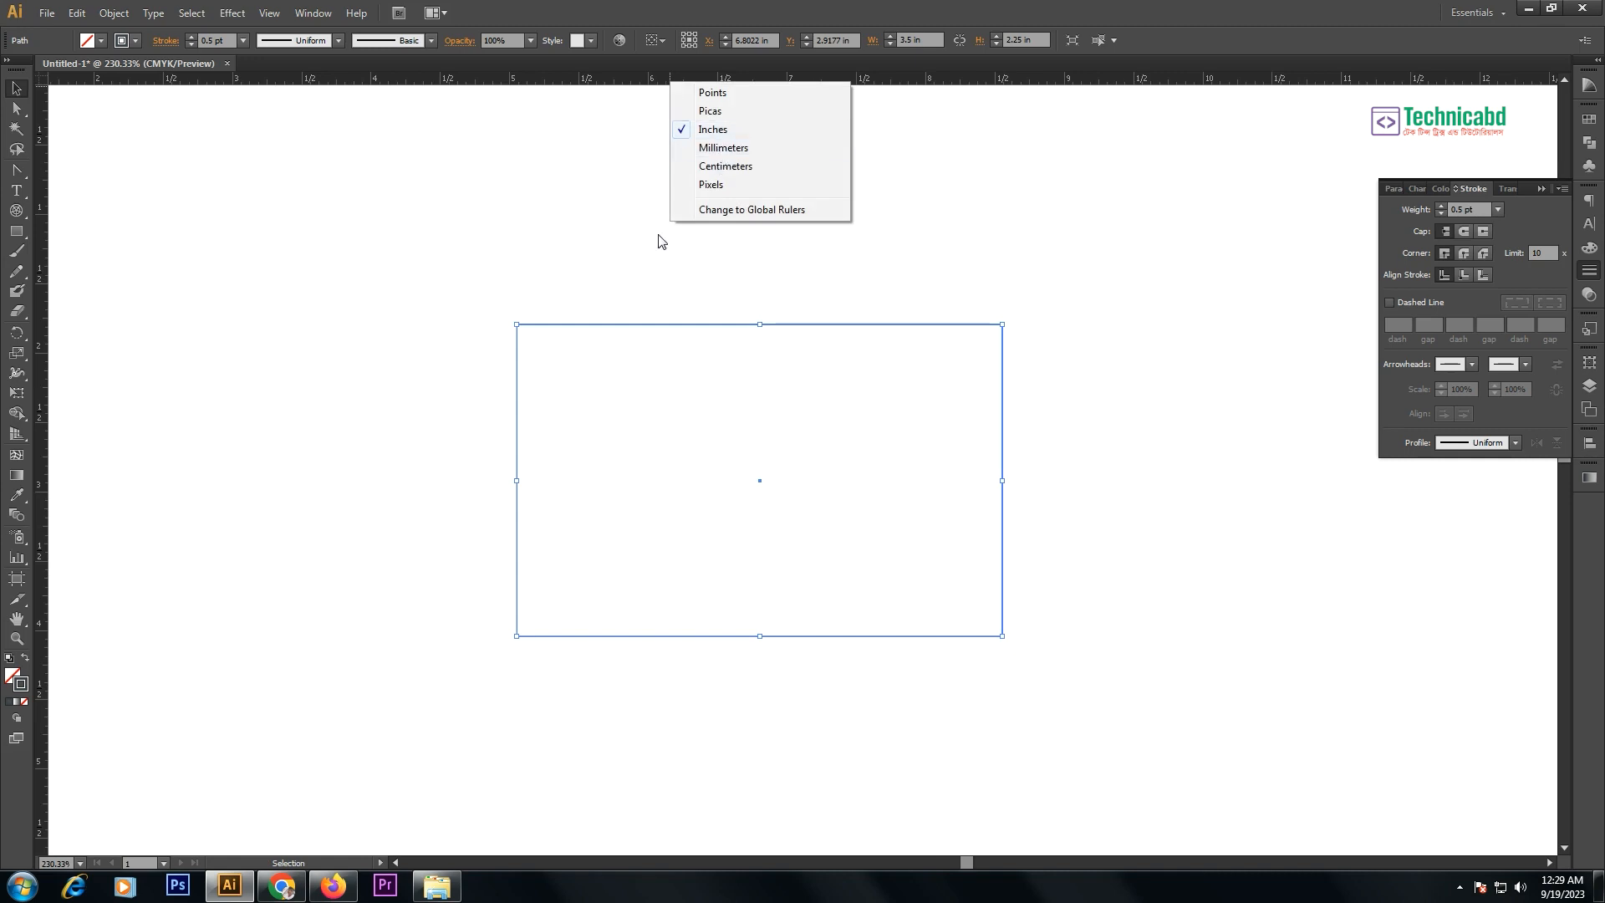
click(707, 128)
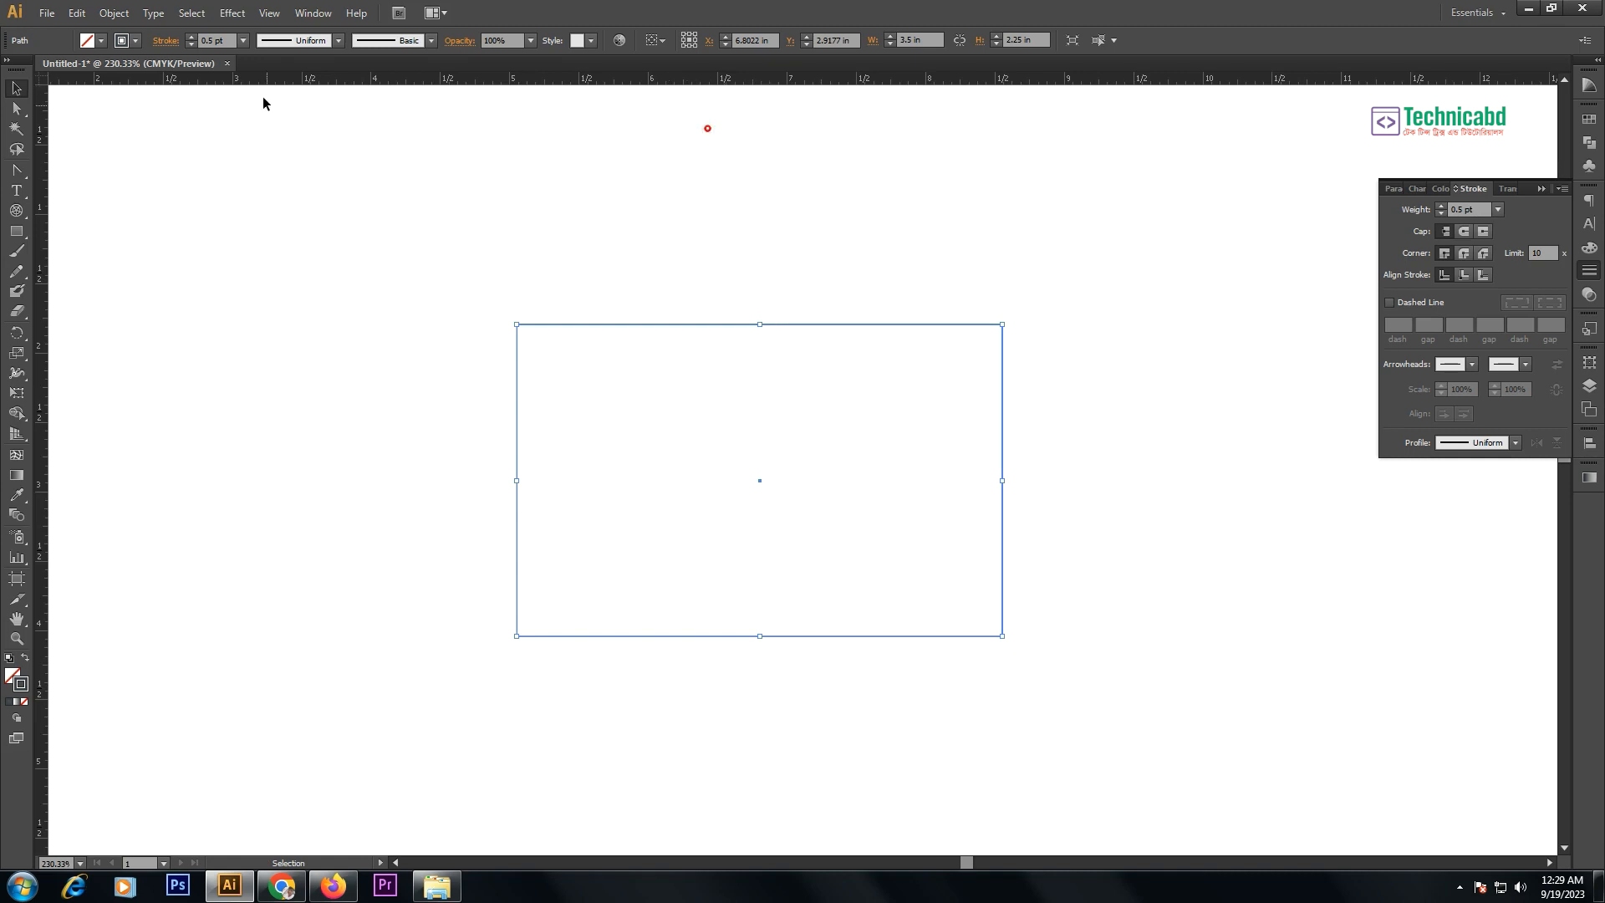
click(573, 245)
click(642, 271)
drag(981, 280, 788, 429)
click(113, 13)
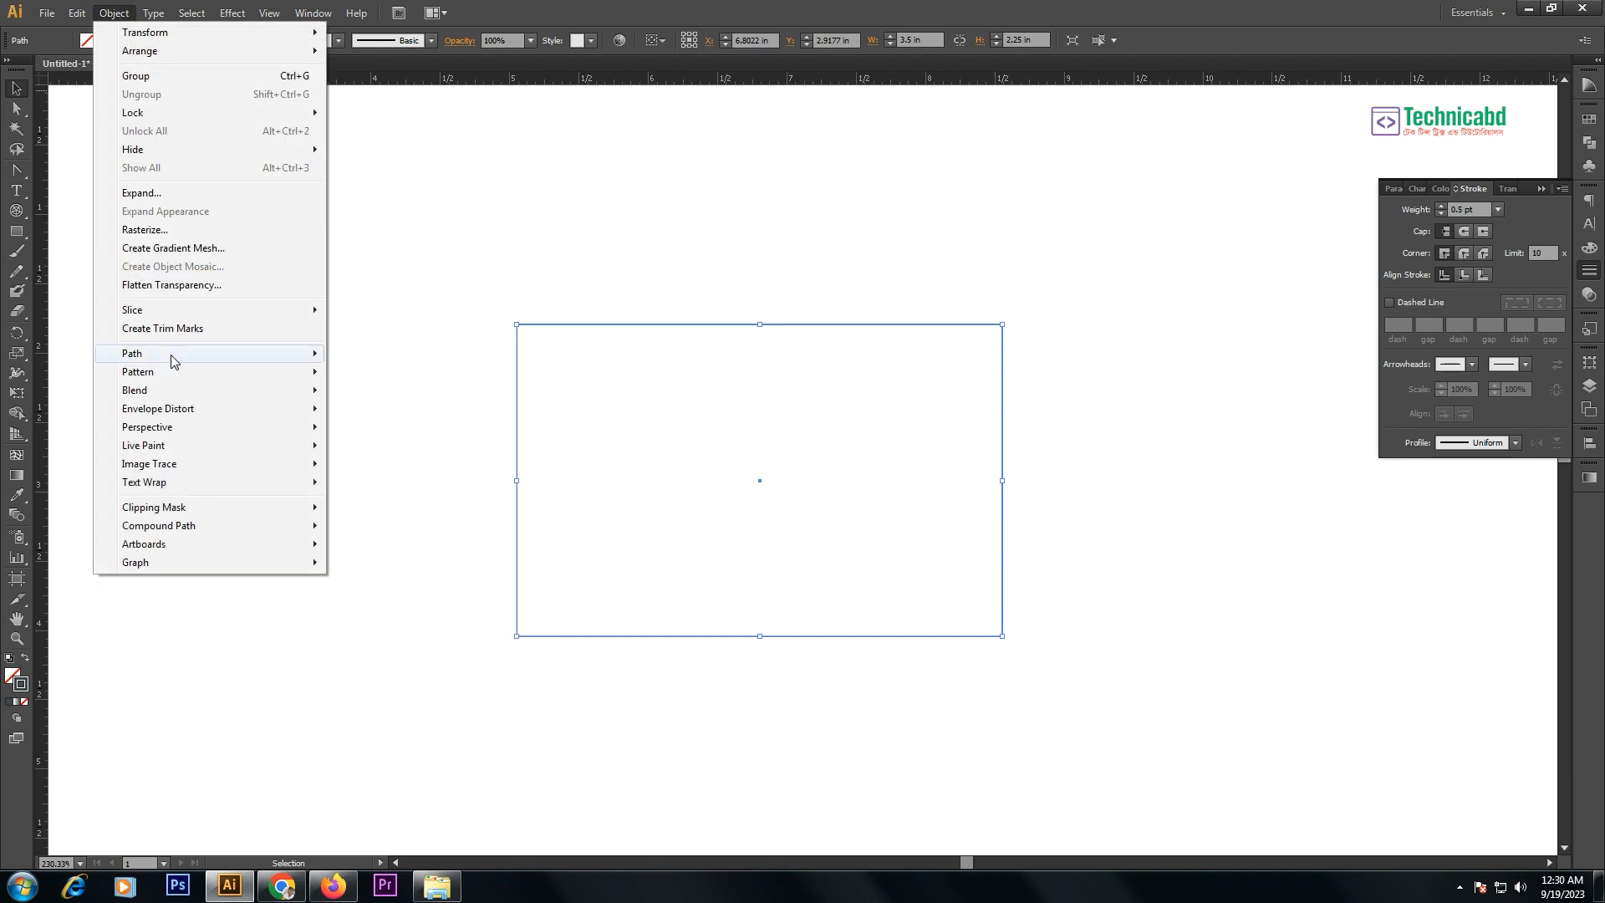
- Offset the rectangle's path by -0.2 in to create an inset inner rectangle
mouse_move(172, 358)
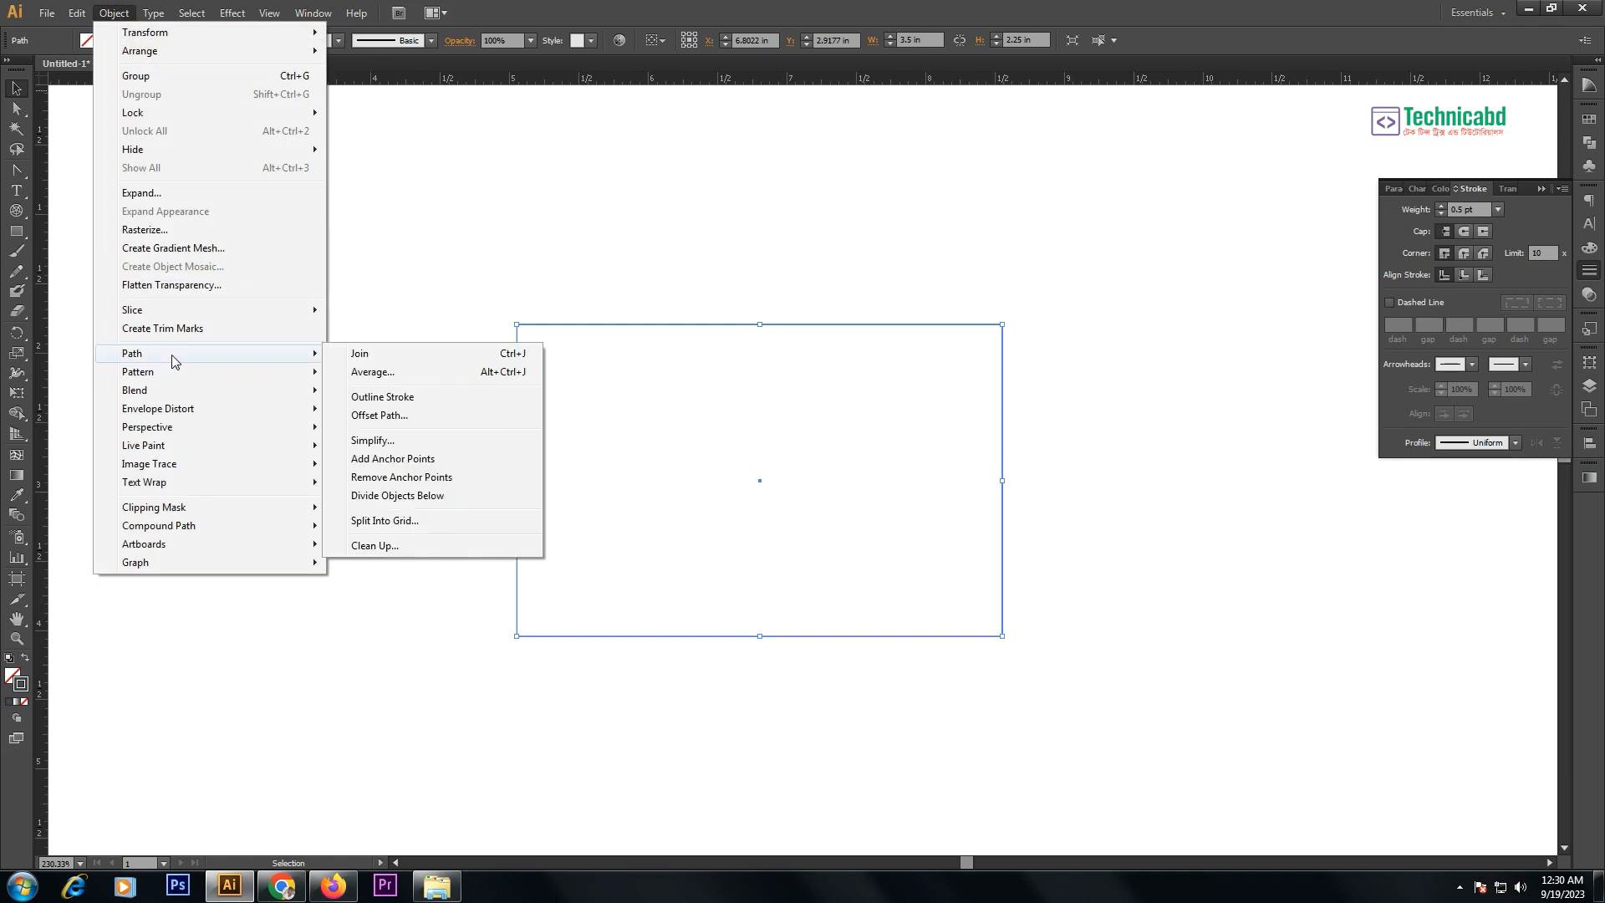
click(410, 417)
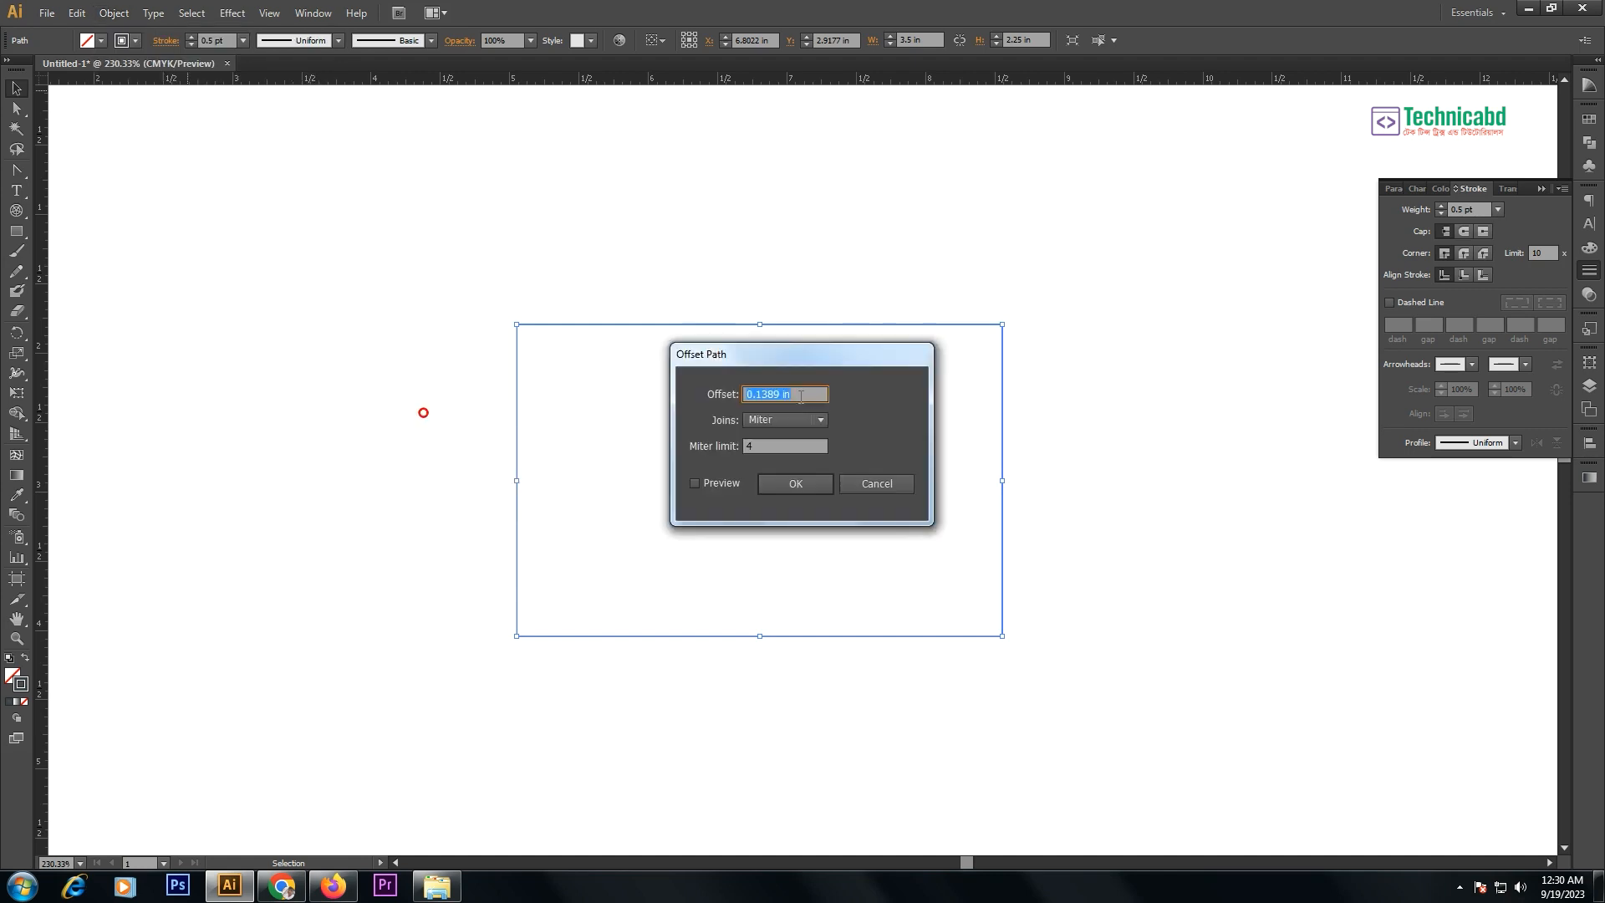
drag(817, 356, 909, 338)
text(-0)
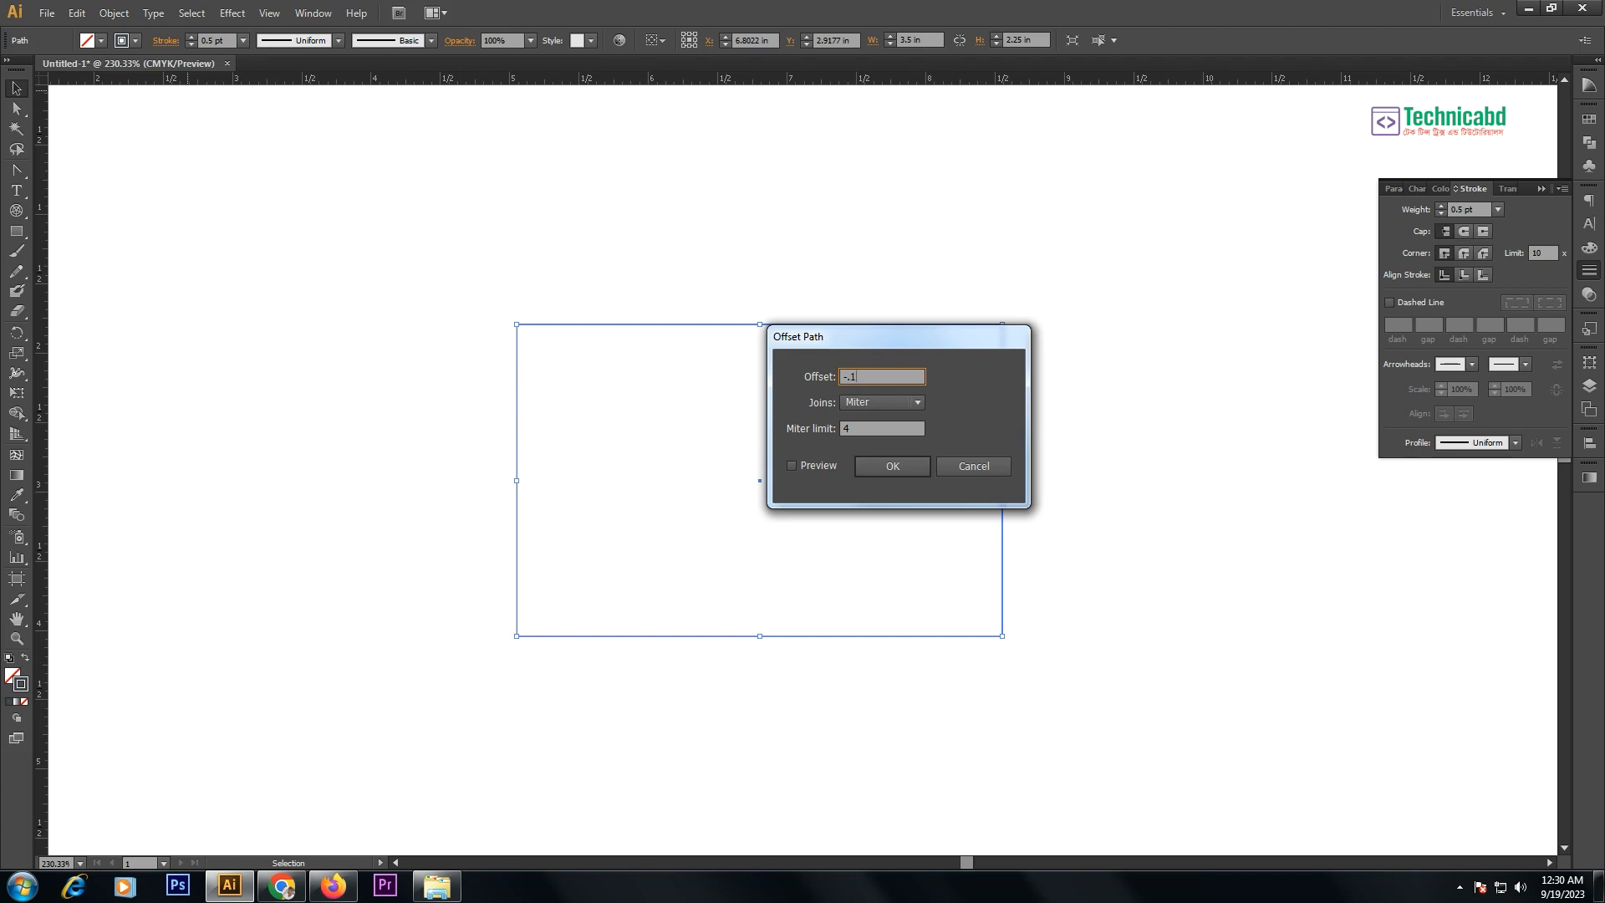
text(.1)
click(816, 465)
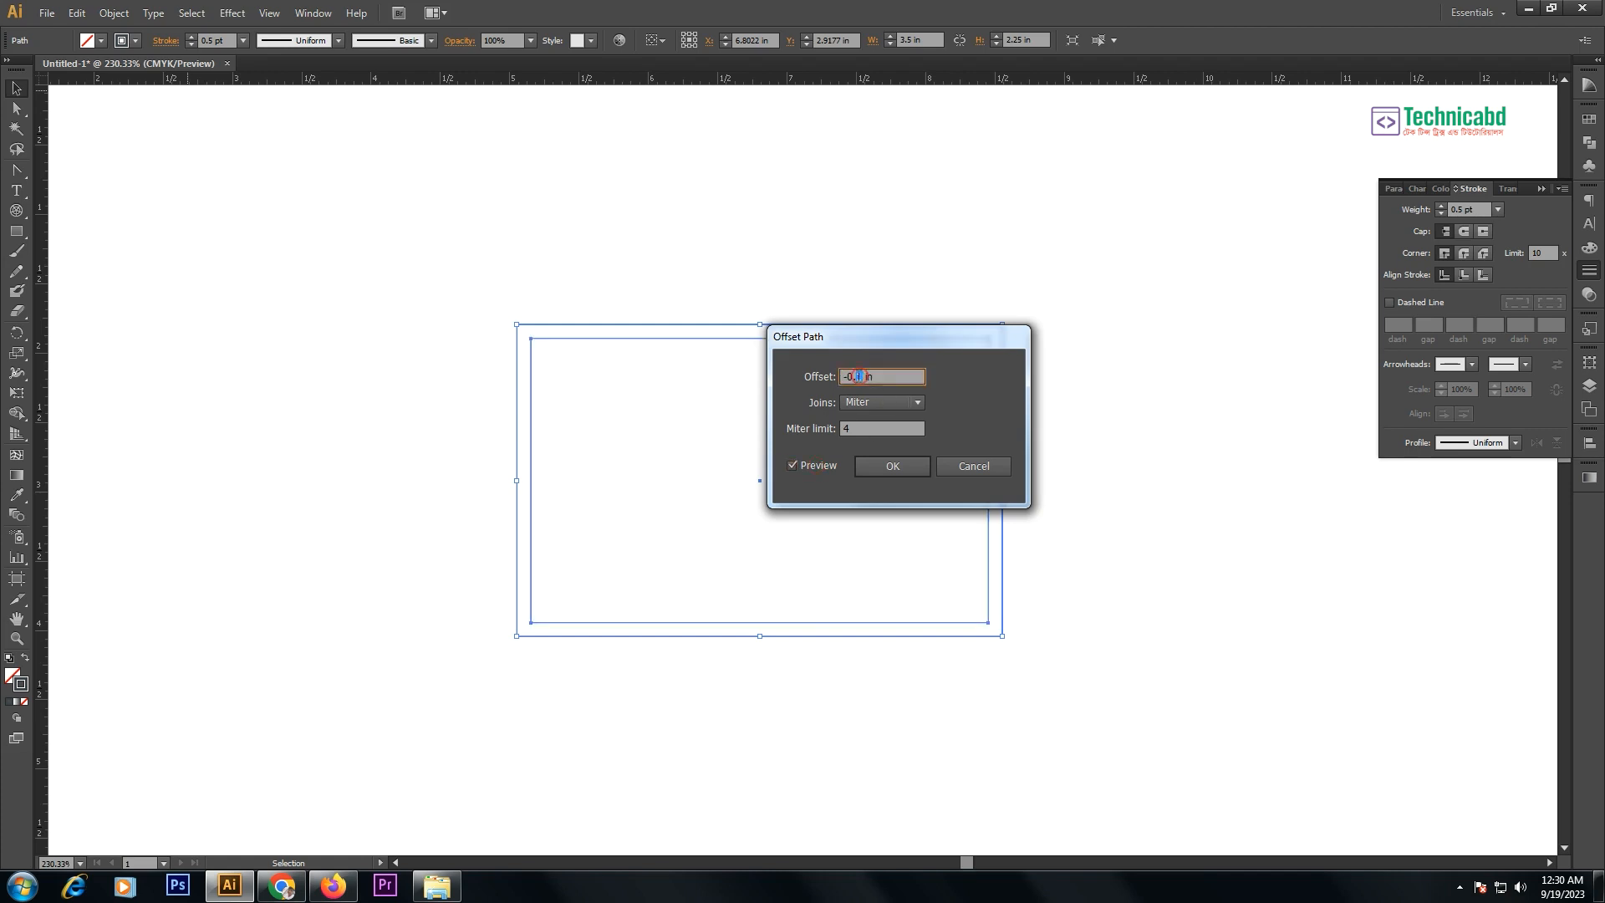
text(2)
key(Return)
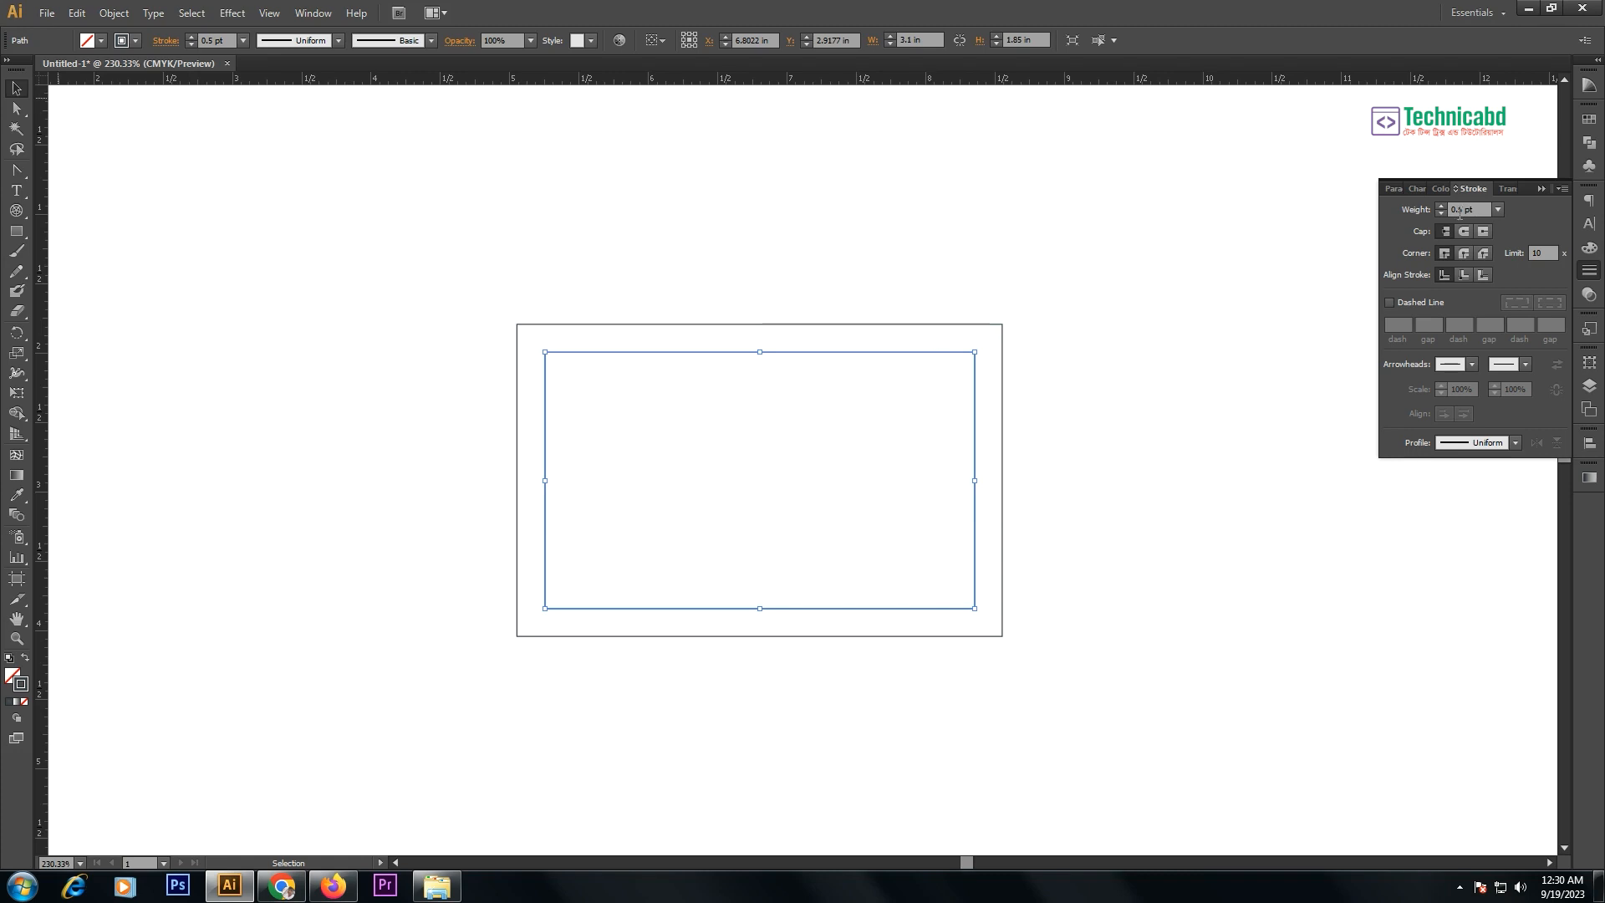
drag(1037, 274, 900, 424)
click(1059, 364)
drag(1039, 293, 888, 438)
click(1062, 320)
drag(1036, 290, 946, 404)
drag(1032, 294, 962, 383)
click(1084, 322)
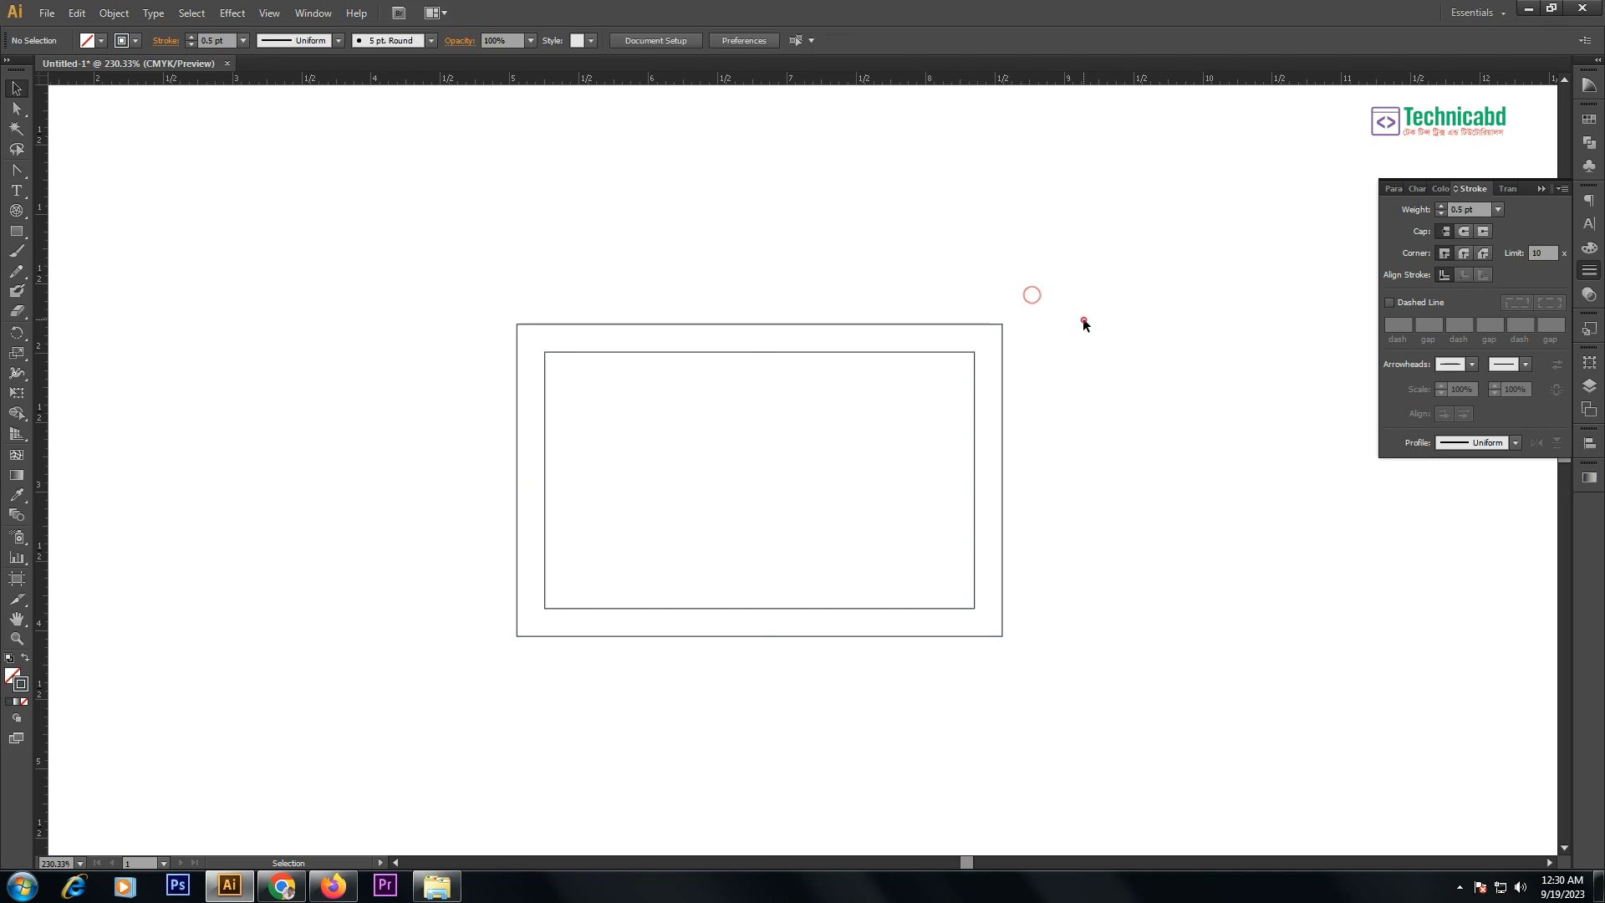
drag(1051, 299, 983, 358)
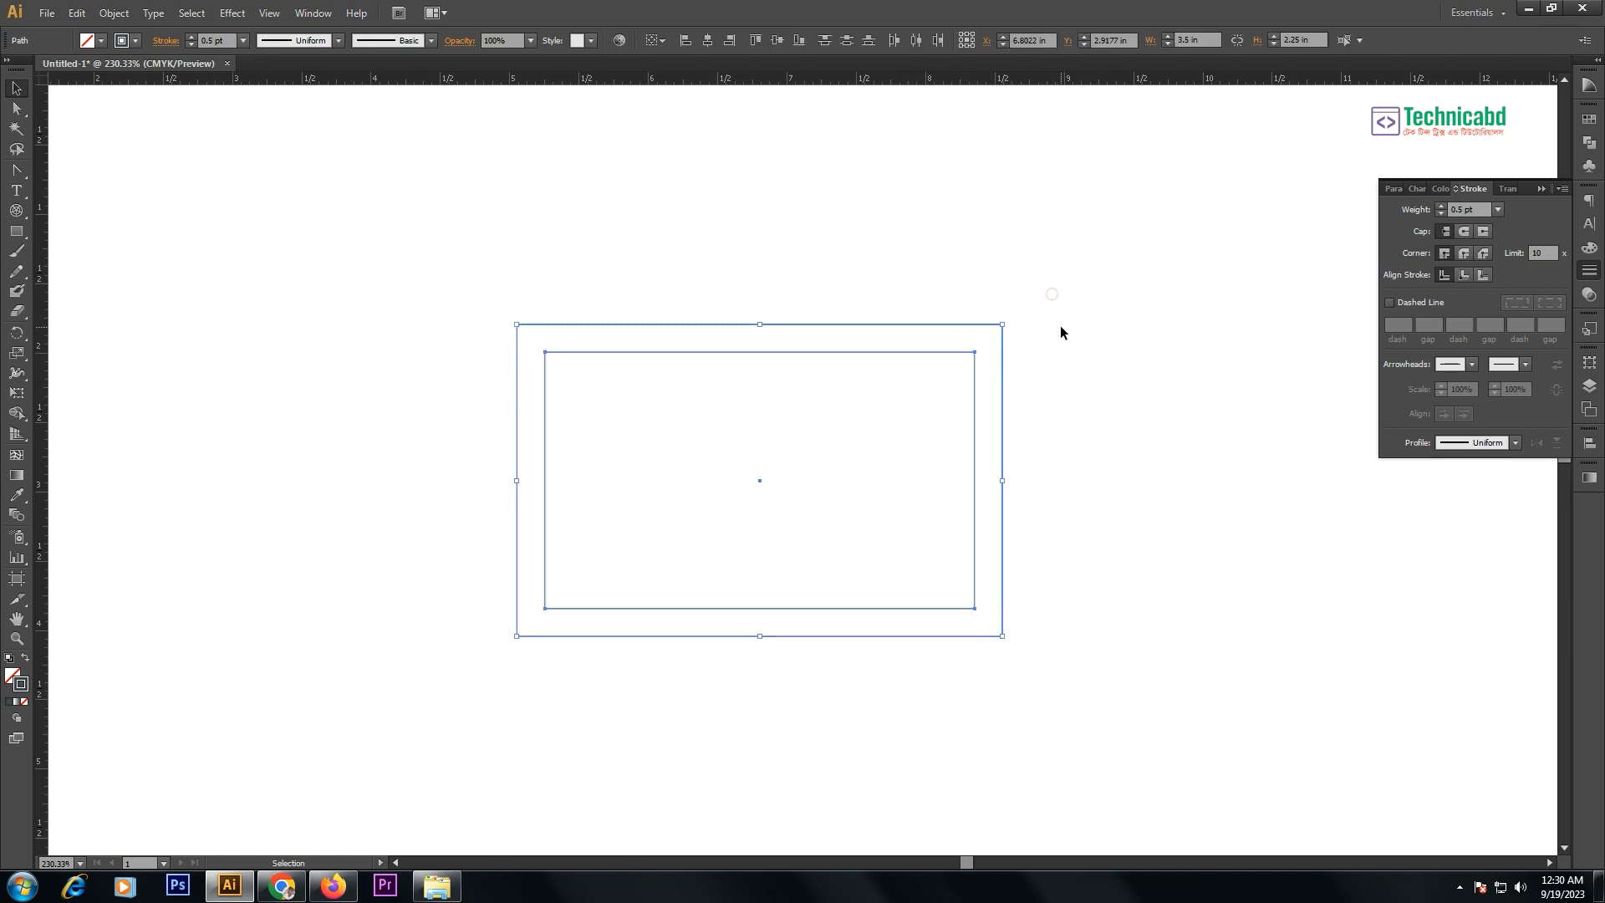
ctrl+click(904, 410)
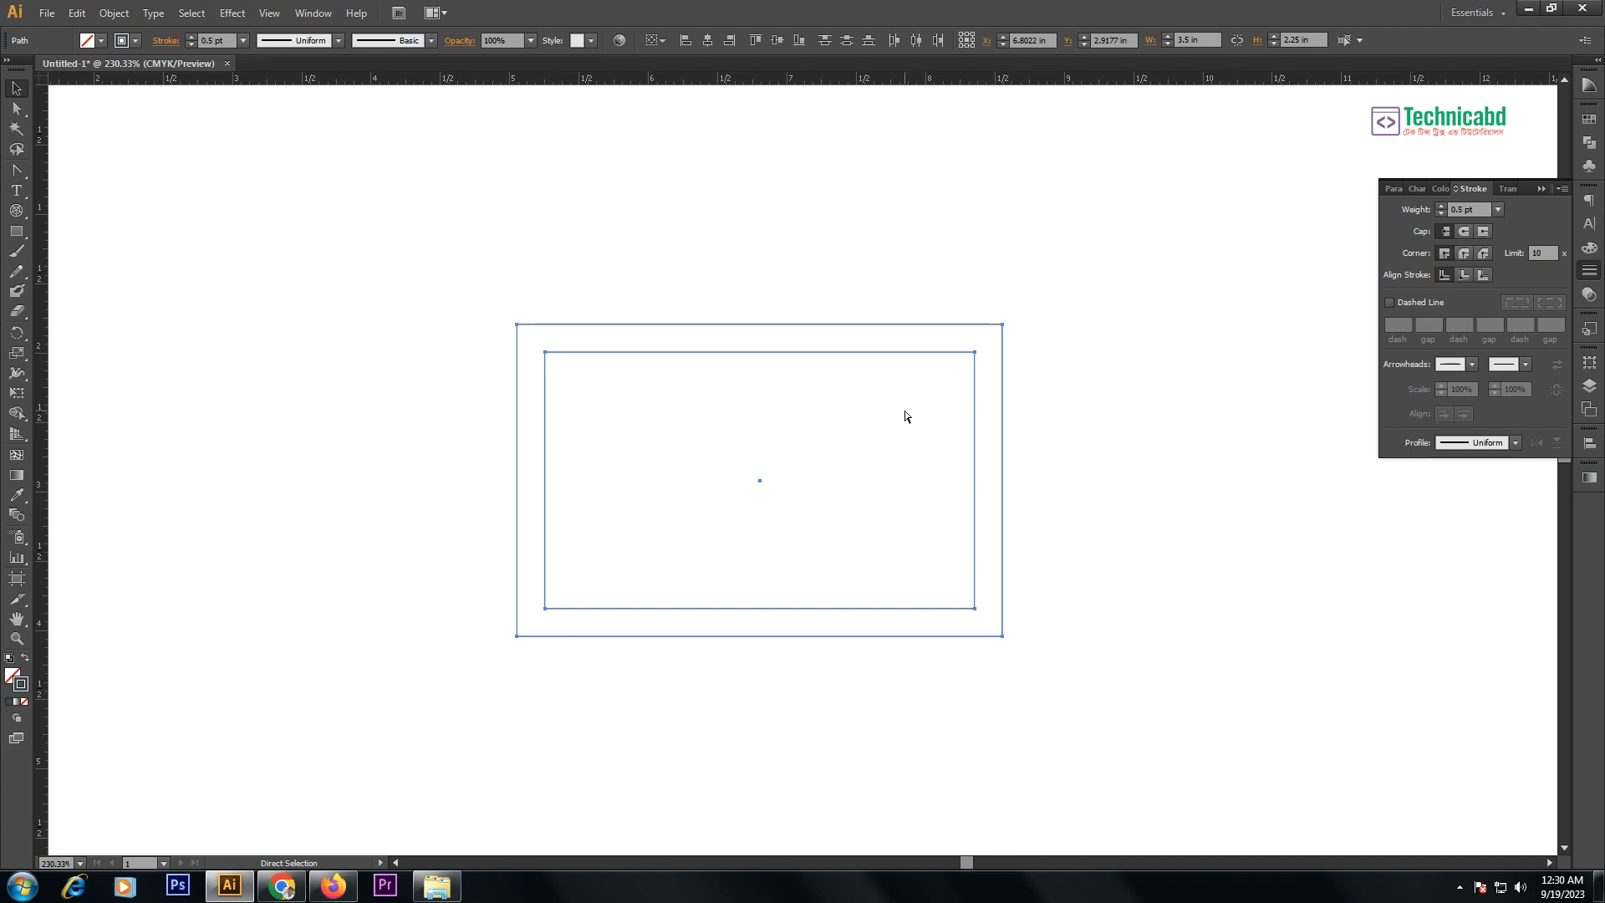
drag(456, 293, 1147, 710)
drag(978, 599, 976, 609)
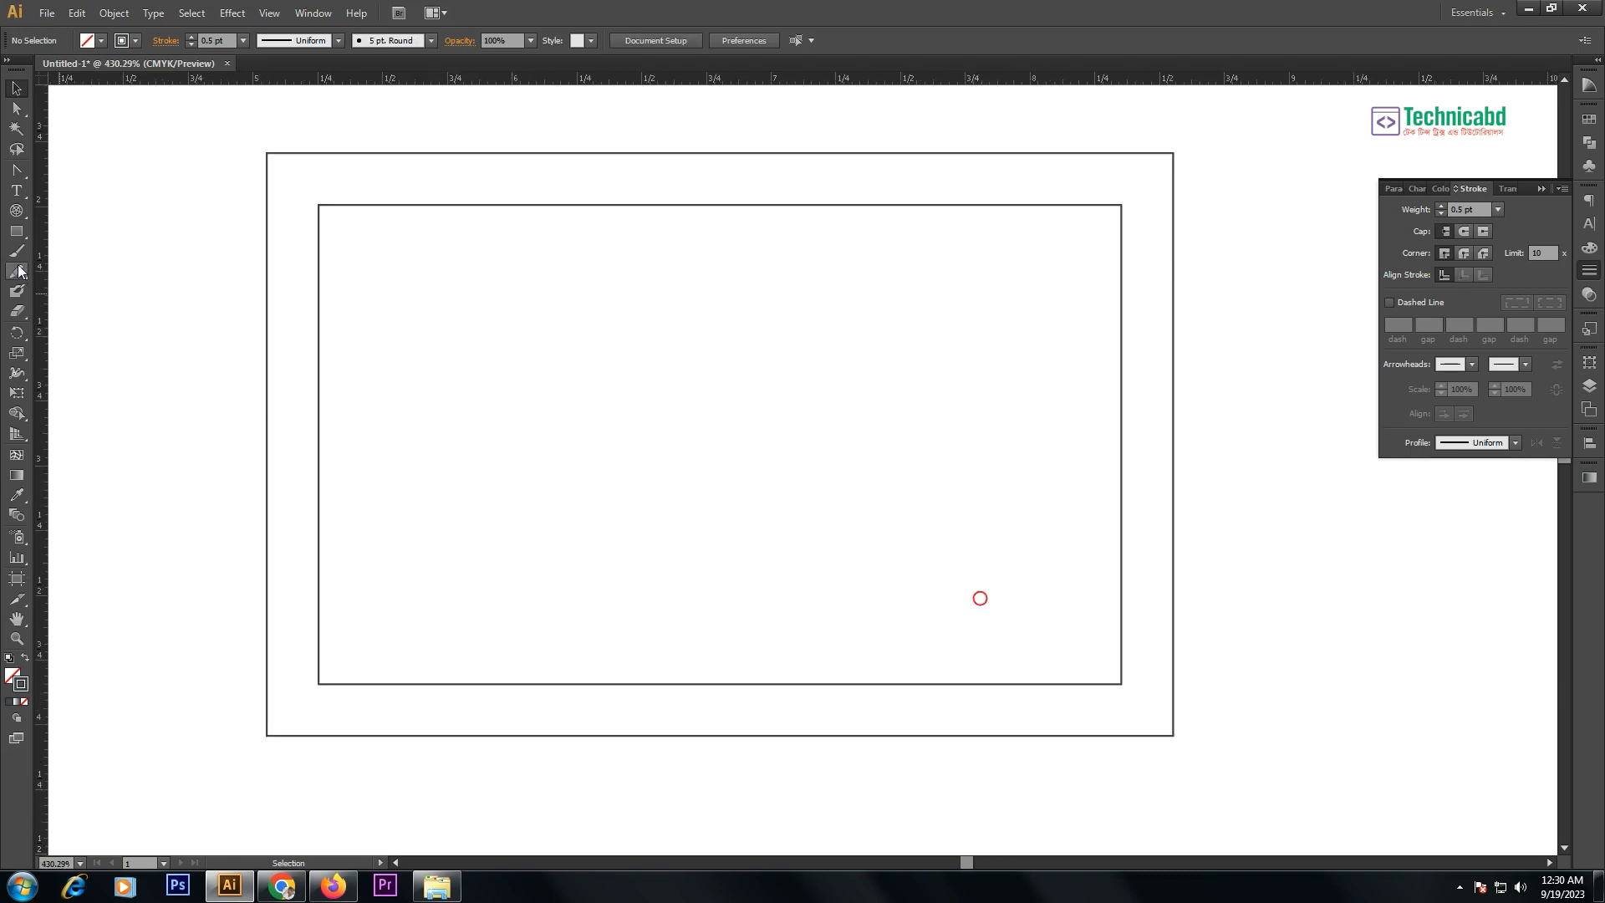
- Draw a hexagon near the top of the inner border with the Polygon tool
click(16, 231)
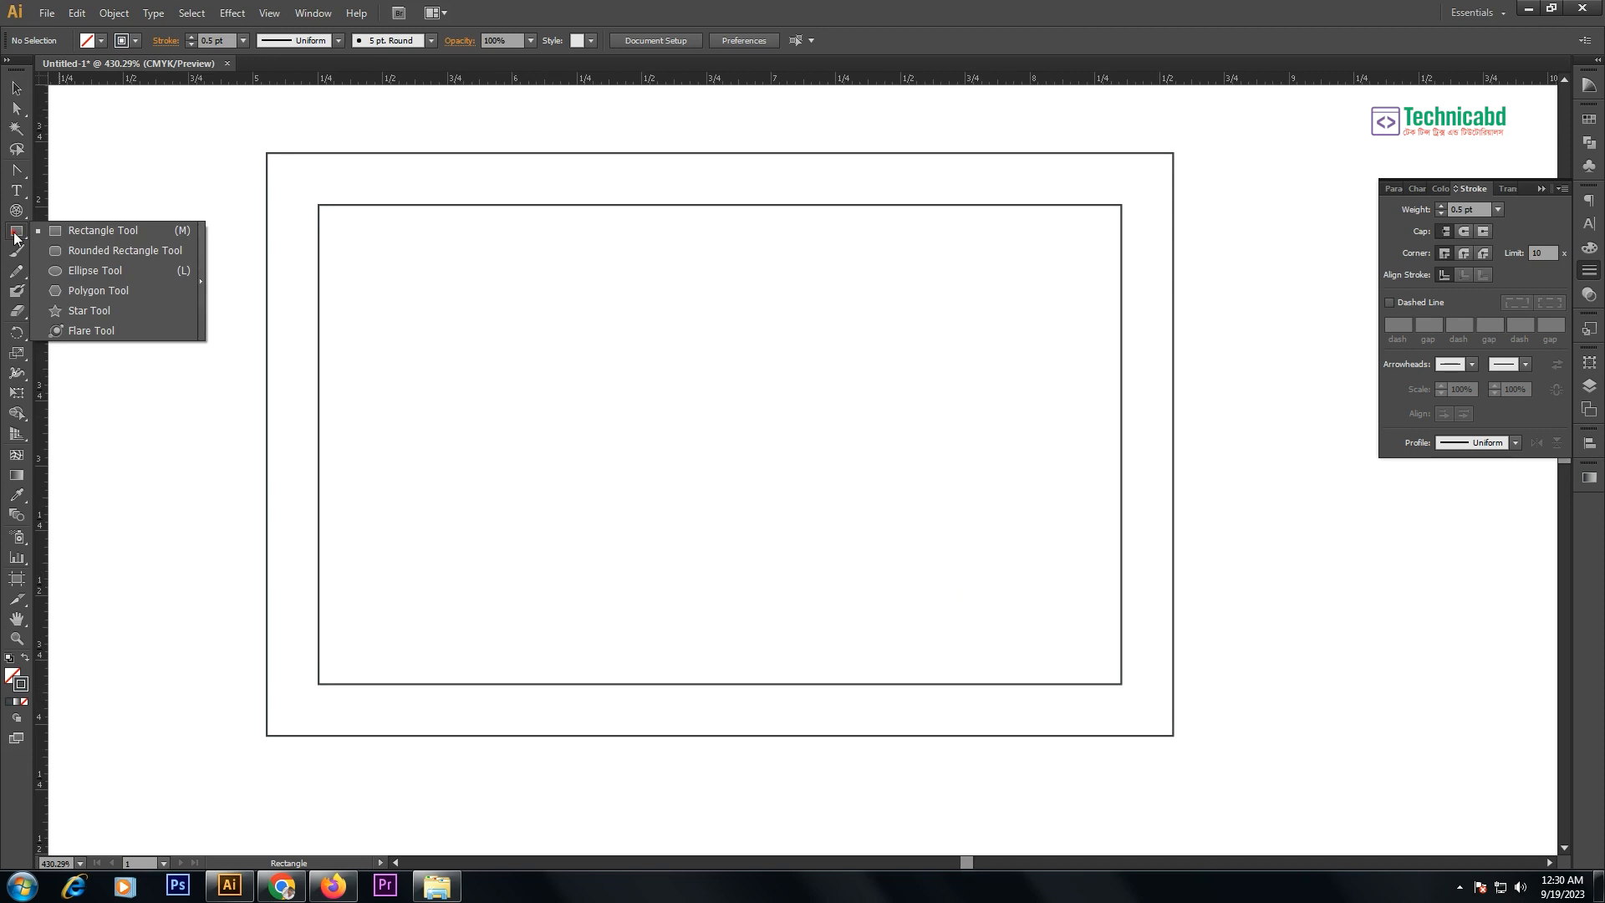
click(76, 291)
drag(662, 327, 713, 415)
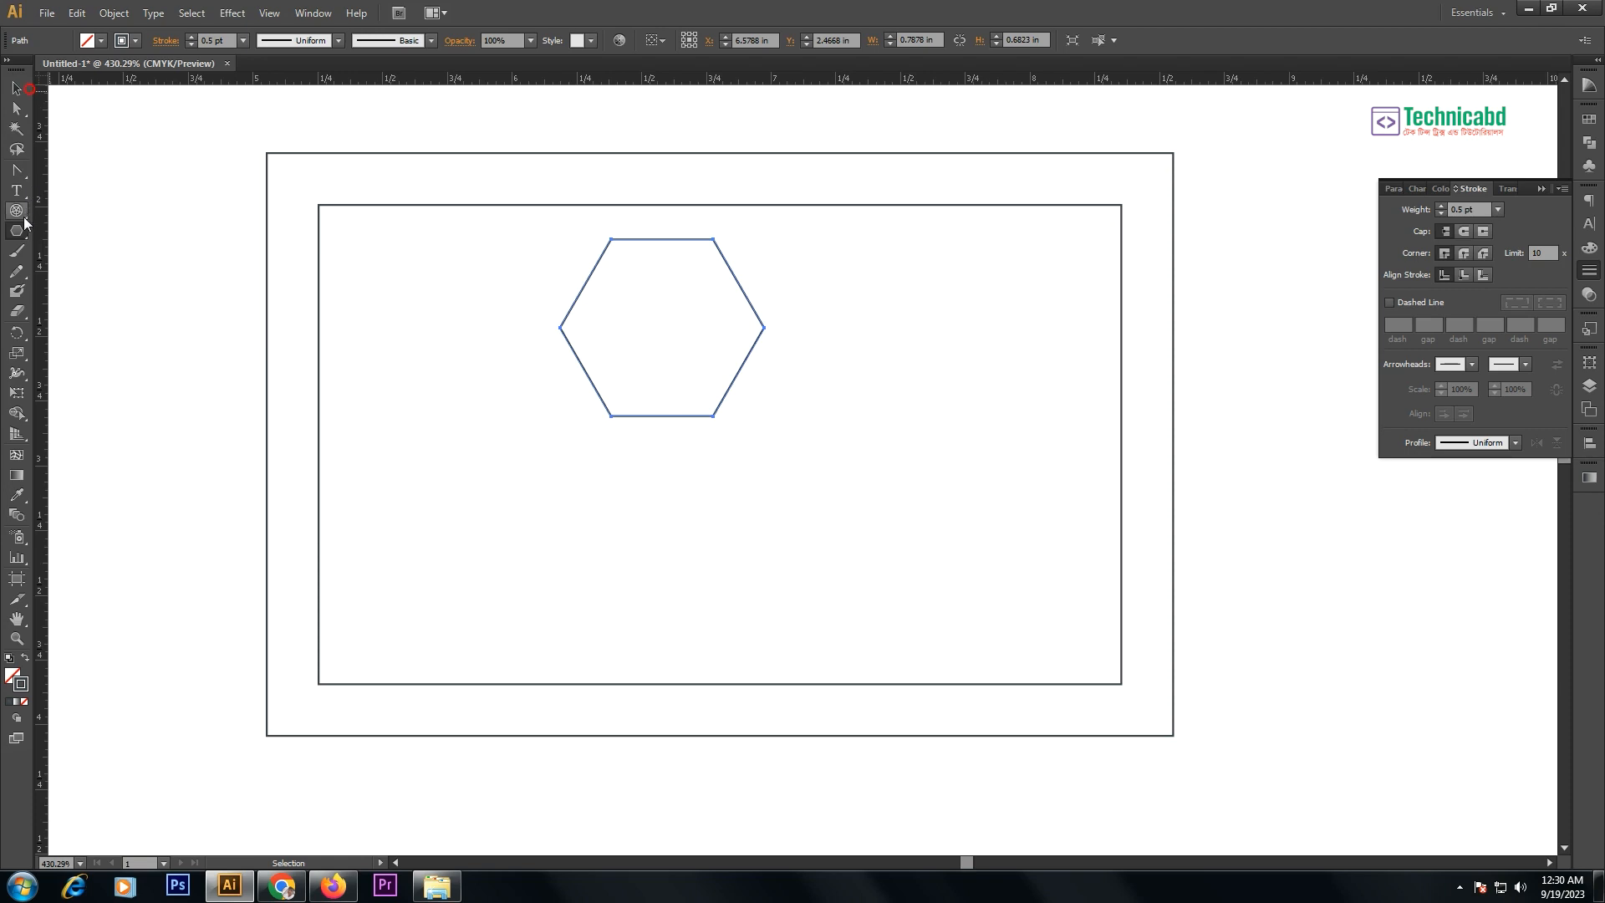
- Type a letter C and scale it down into the hexagon
click(16, 189)
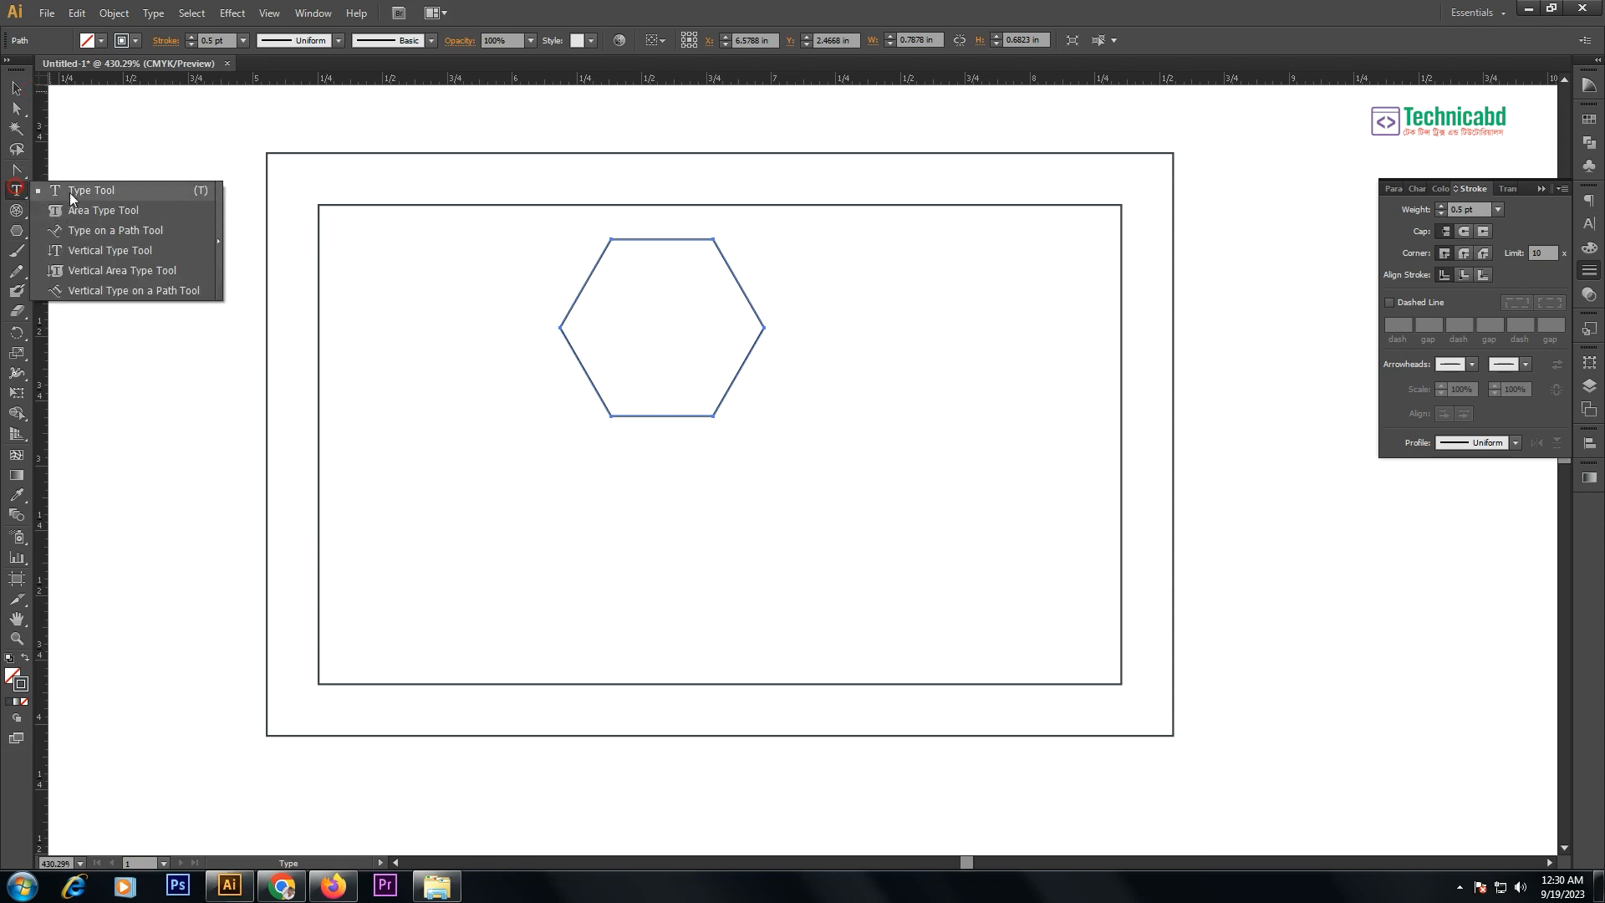
click(73, 193)
click(691, 494)
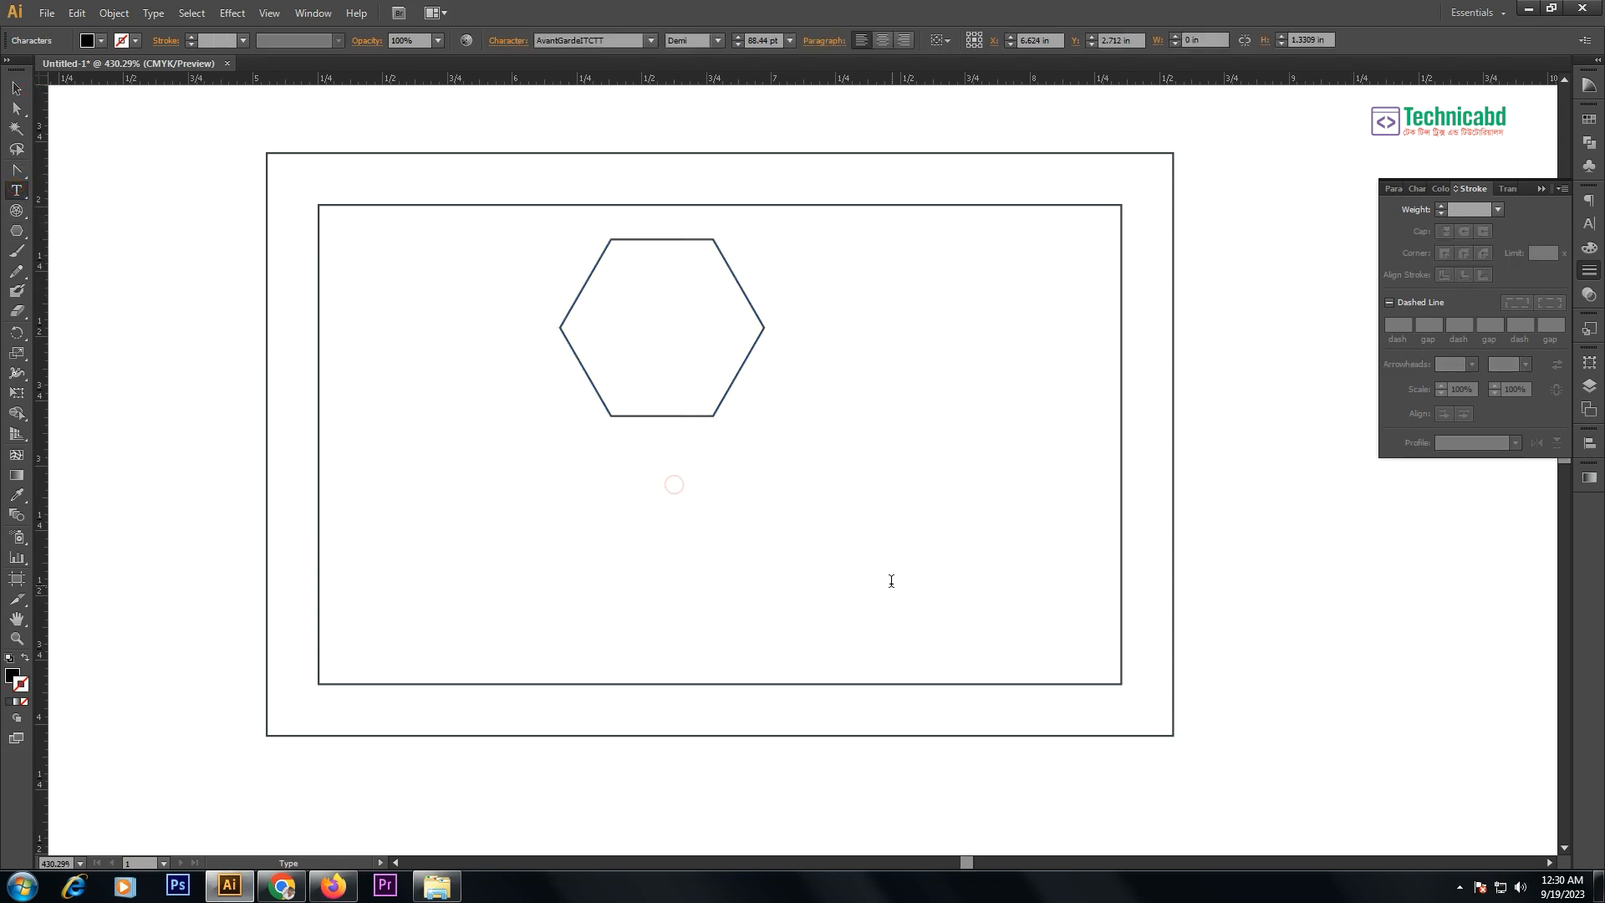
text(C)
click(17, 87)
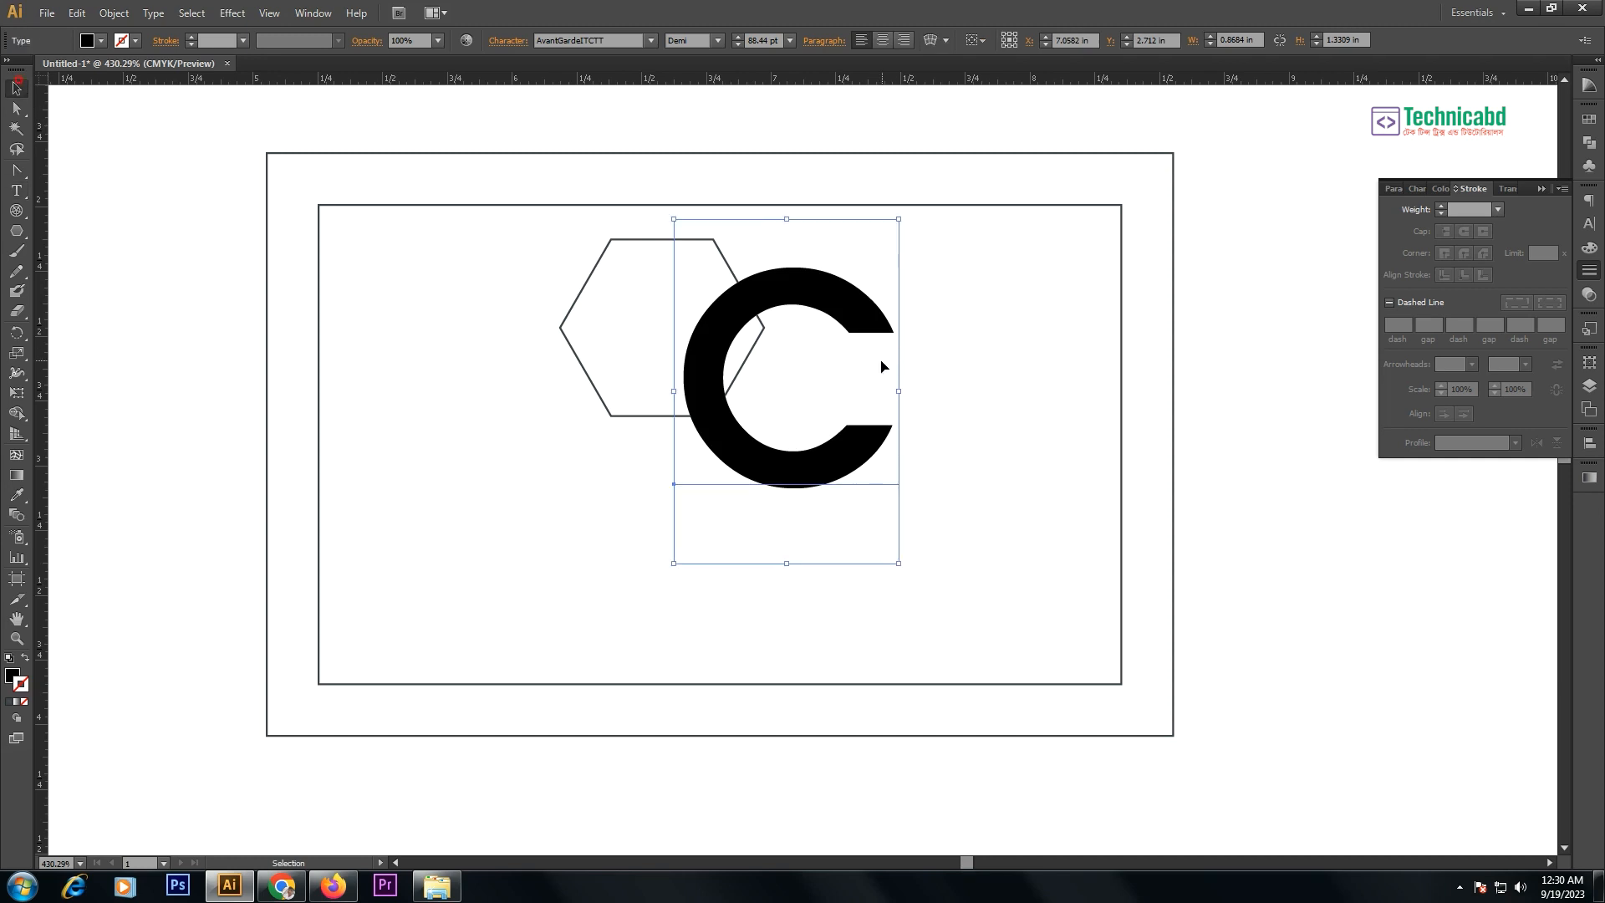
drag(899, 392, 759, 348)
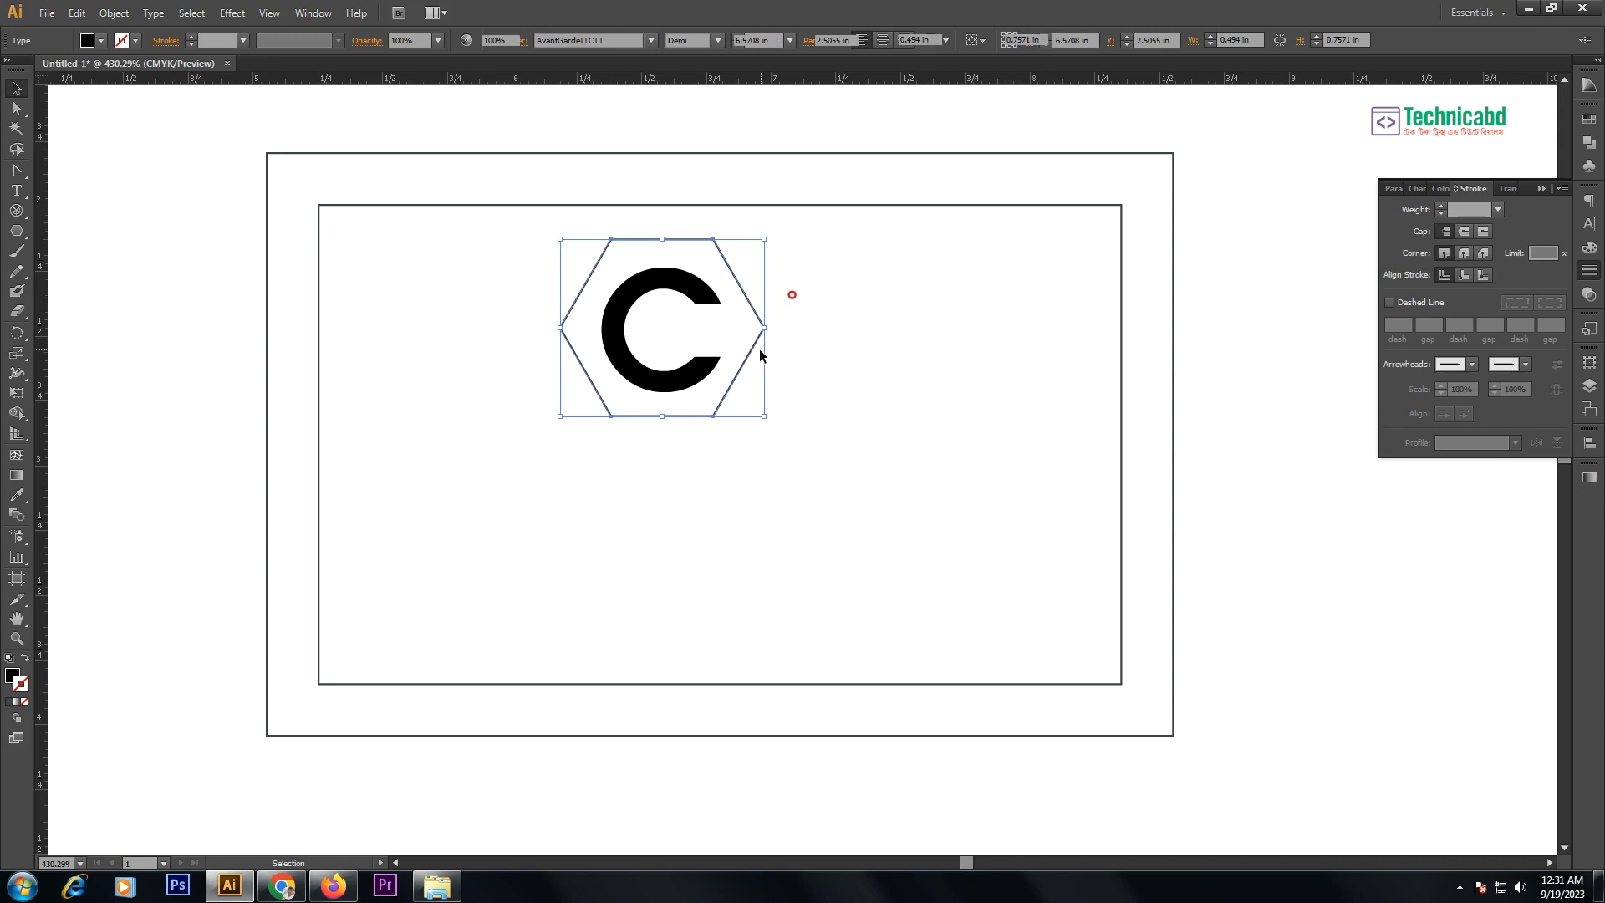
click(1589, 247)
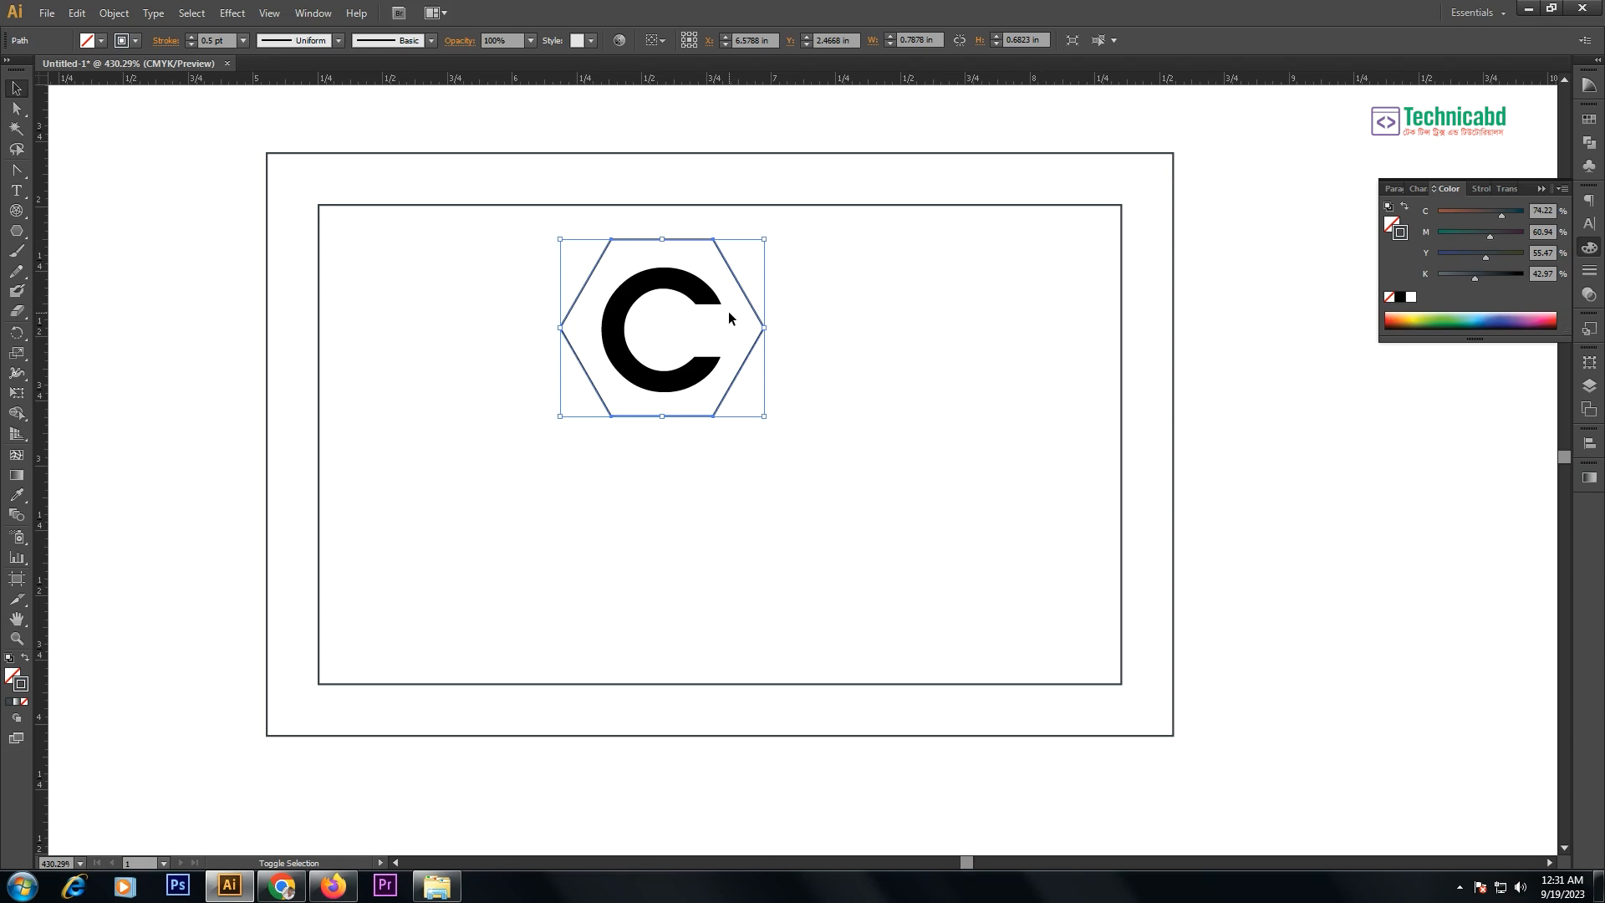
- Give the hexagon a solid red fill
key(shift+x)
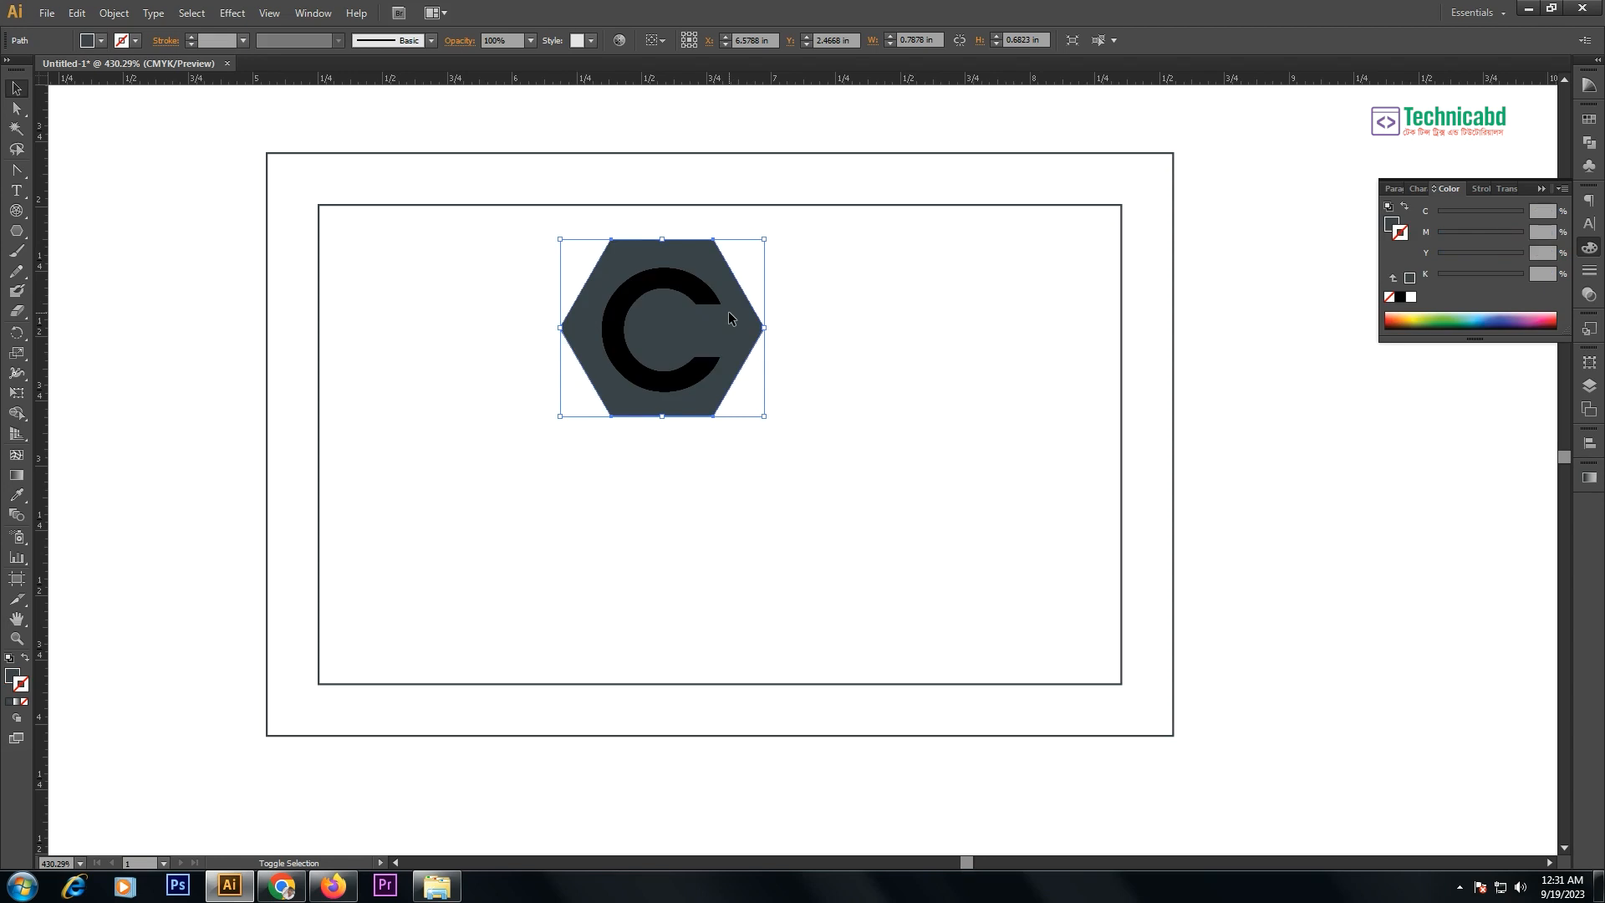
key(shift+x)
key(shift+x)
key(shift+x)
key(shift+x)
key(shift+x)
key(shift+x)
key(shift+x)
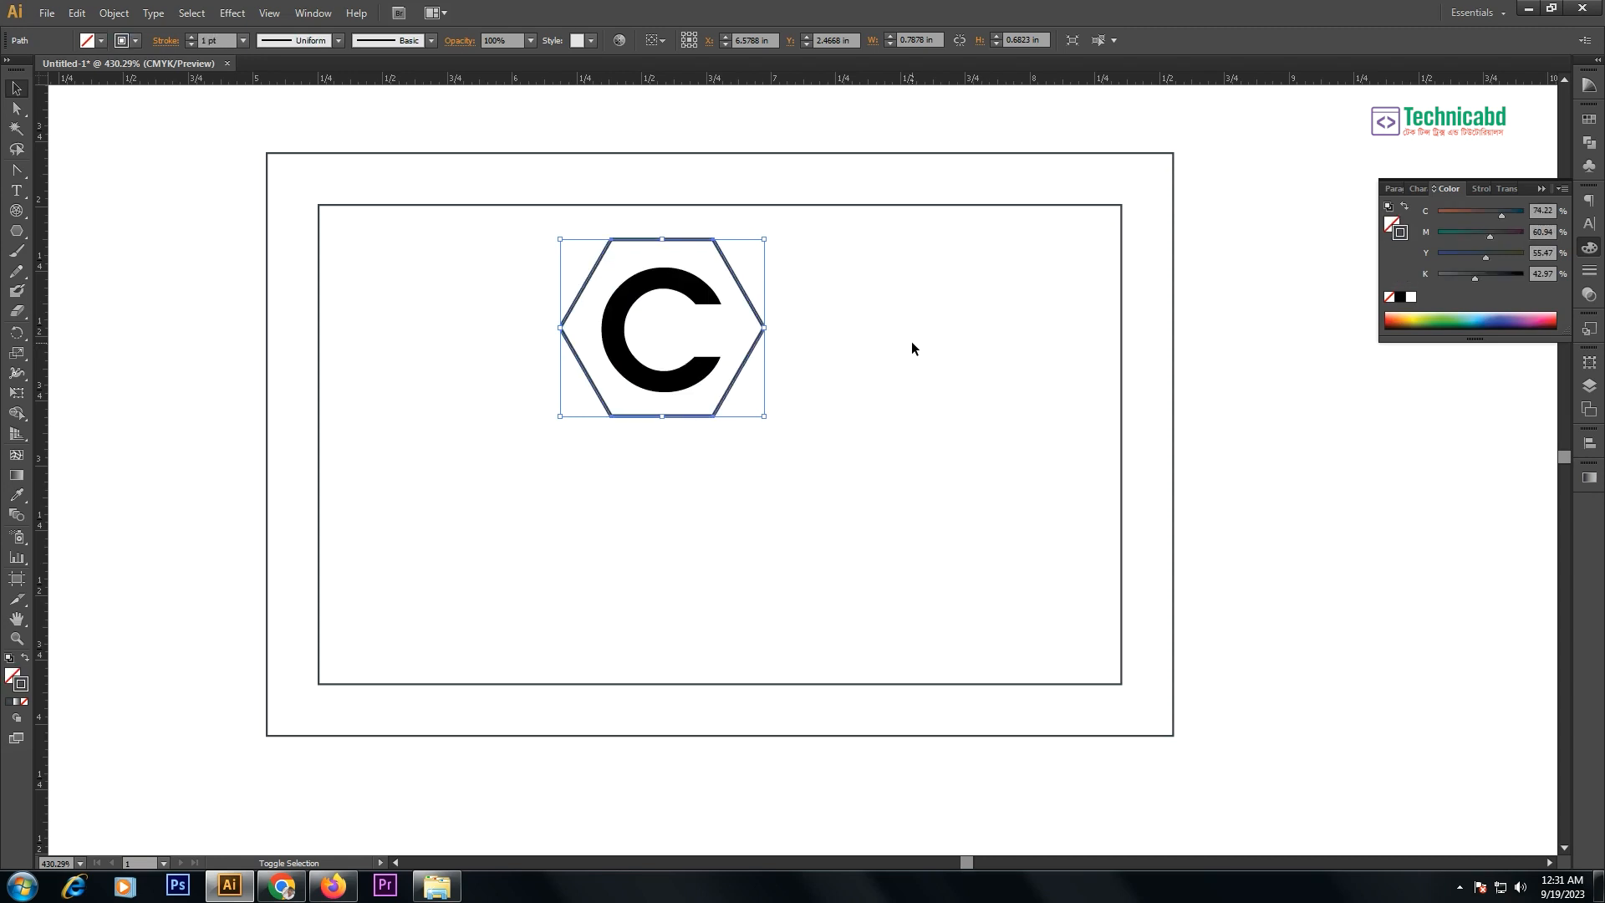
key(shift+x)
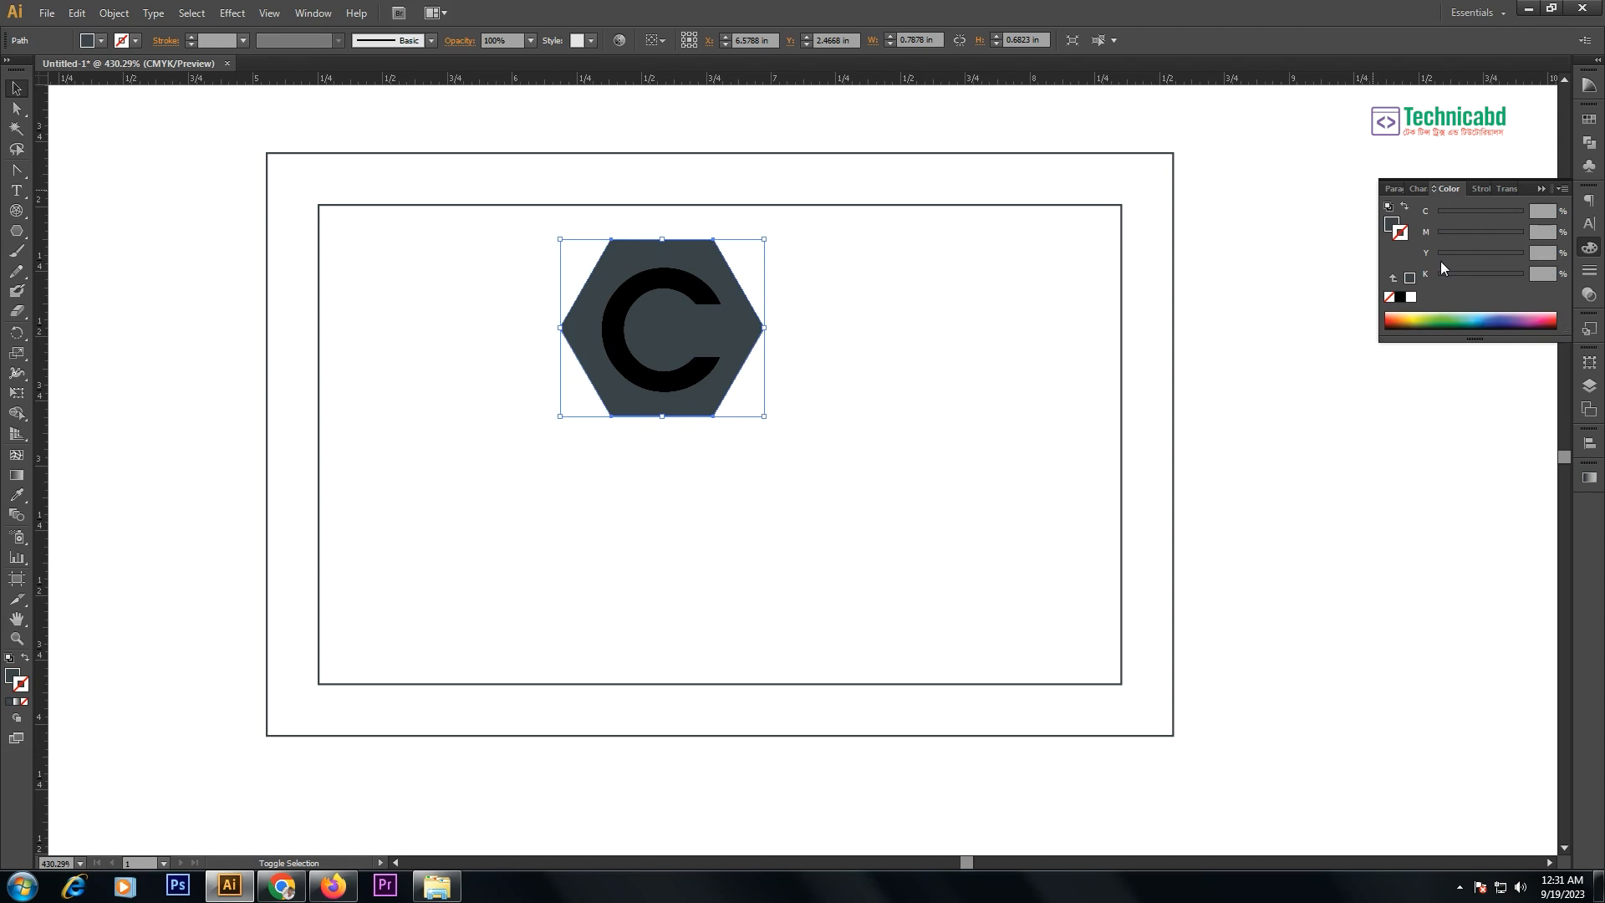
key(shift+x)
key(shift+x)
click(1392, 224)
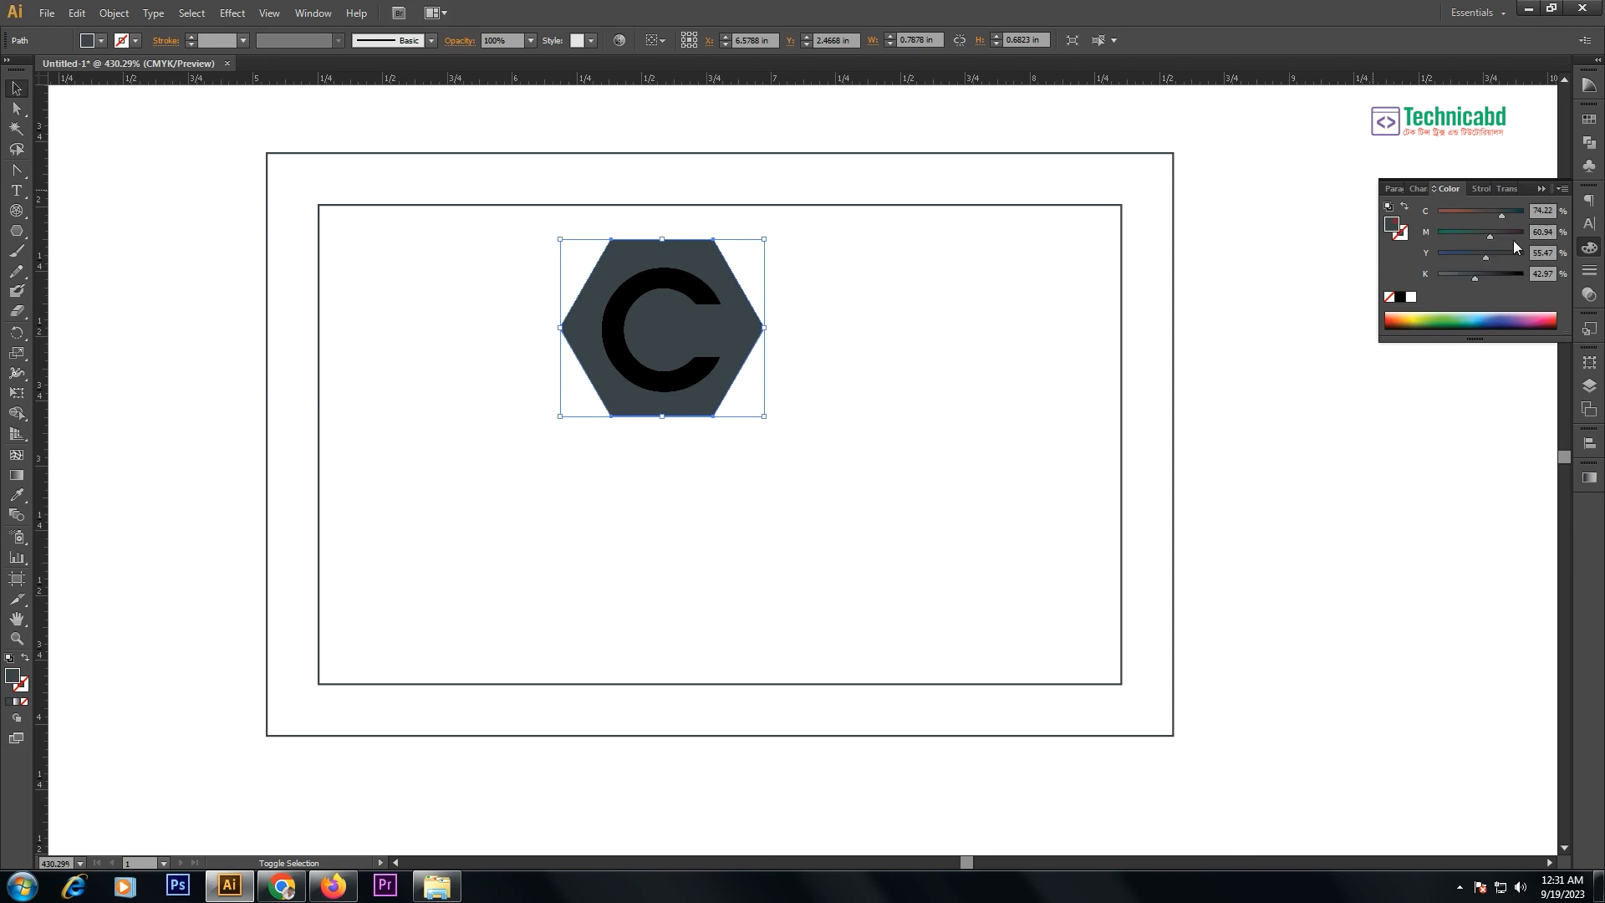
click(1480, 273)
- Make the letter C inside the hexagon white using the Eyedropper
click(612, 342)
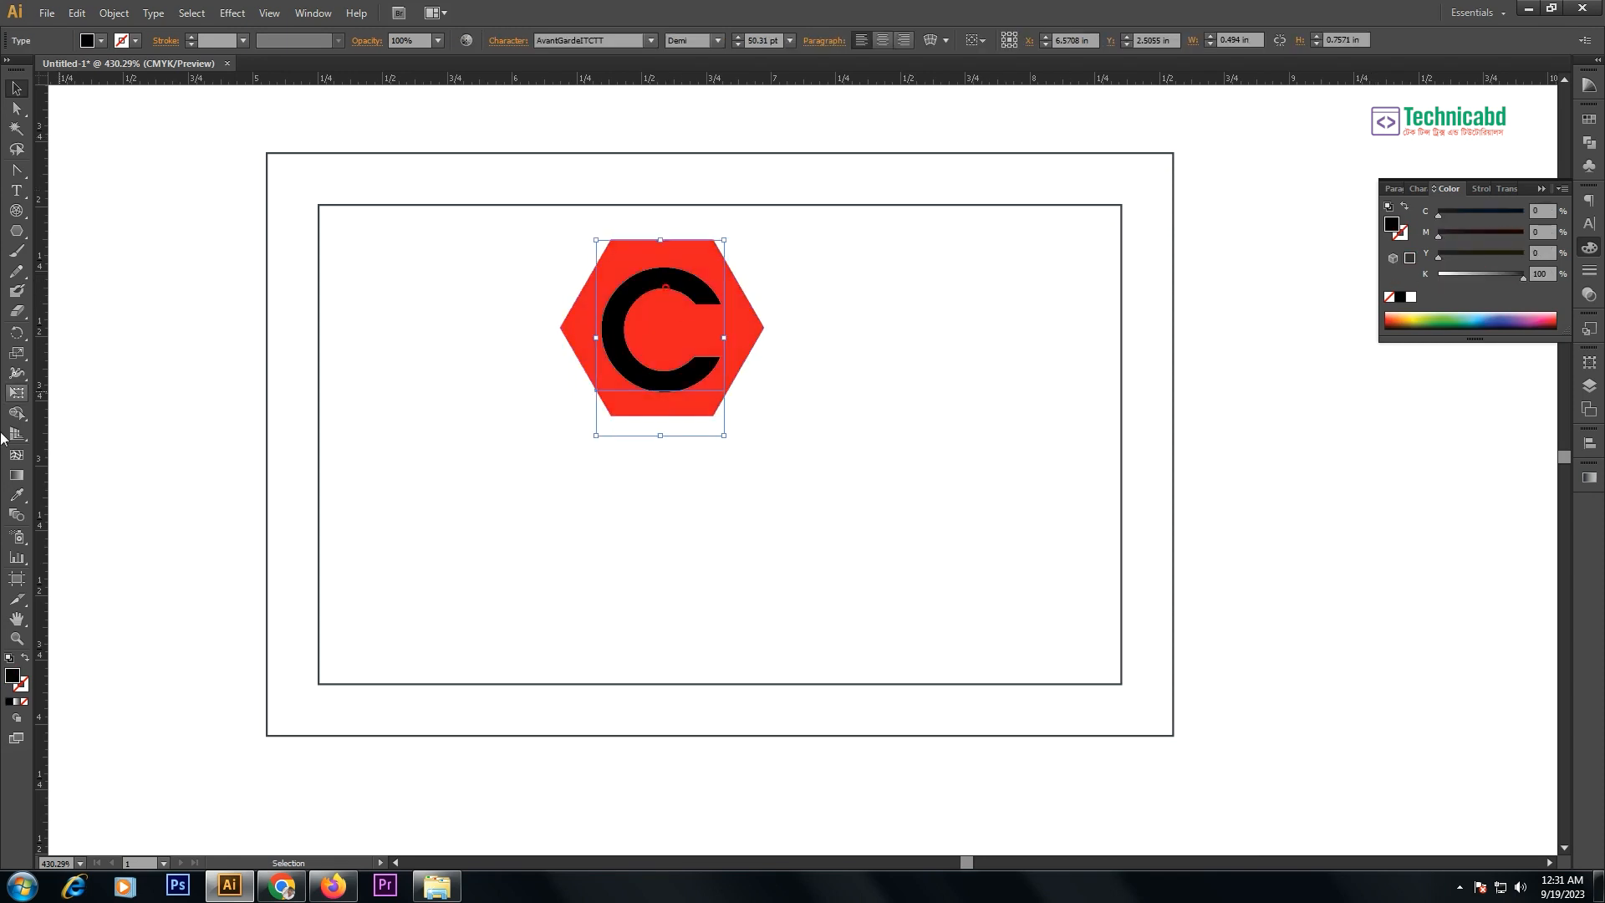
click(17, 494)
click(145, 332)
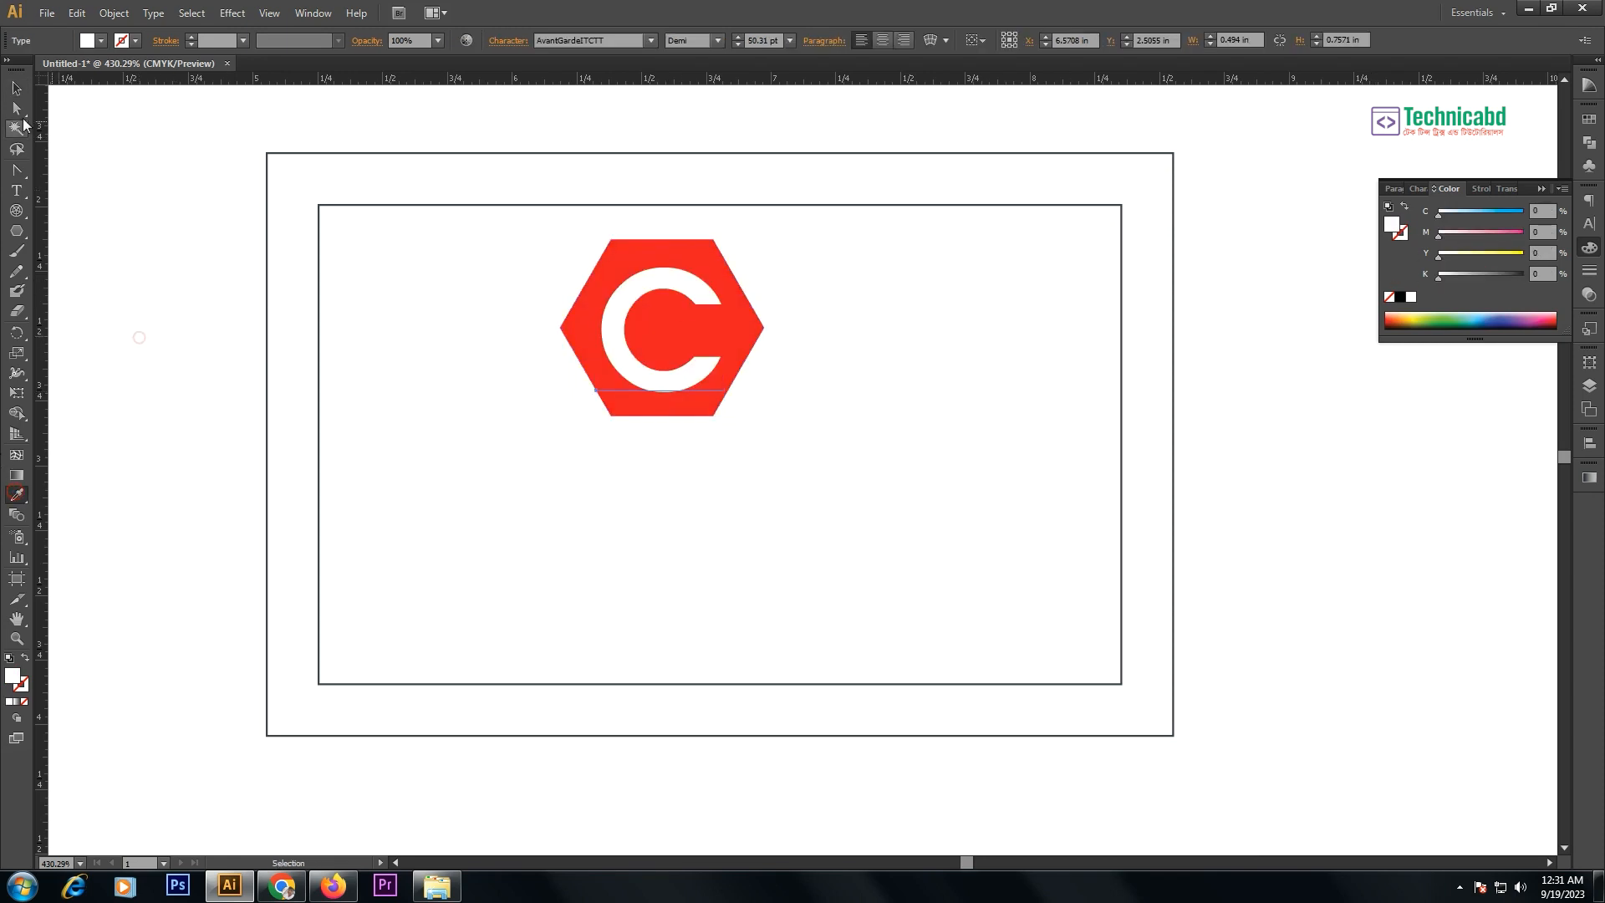
key(v)
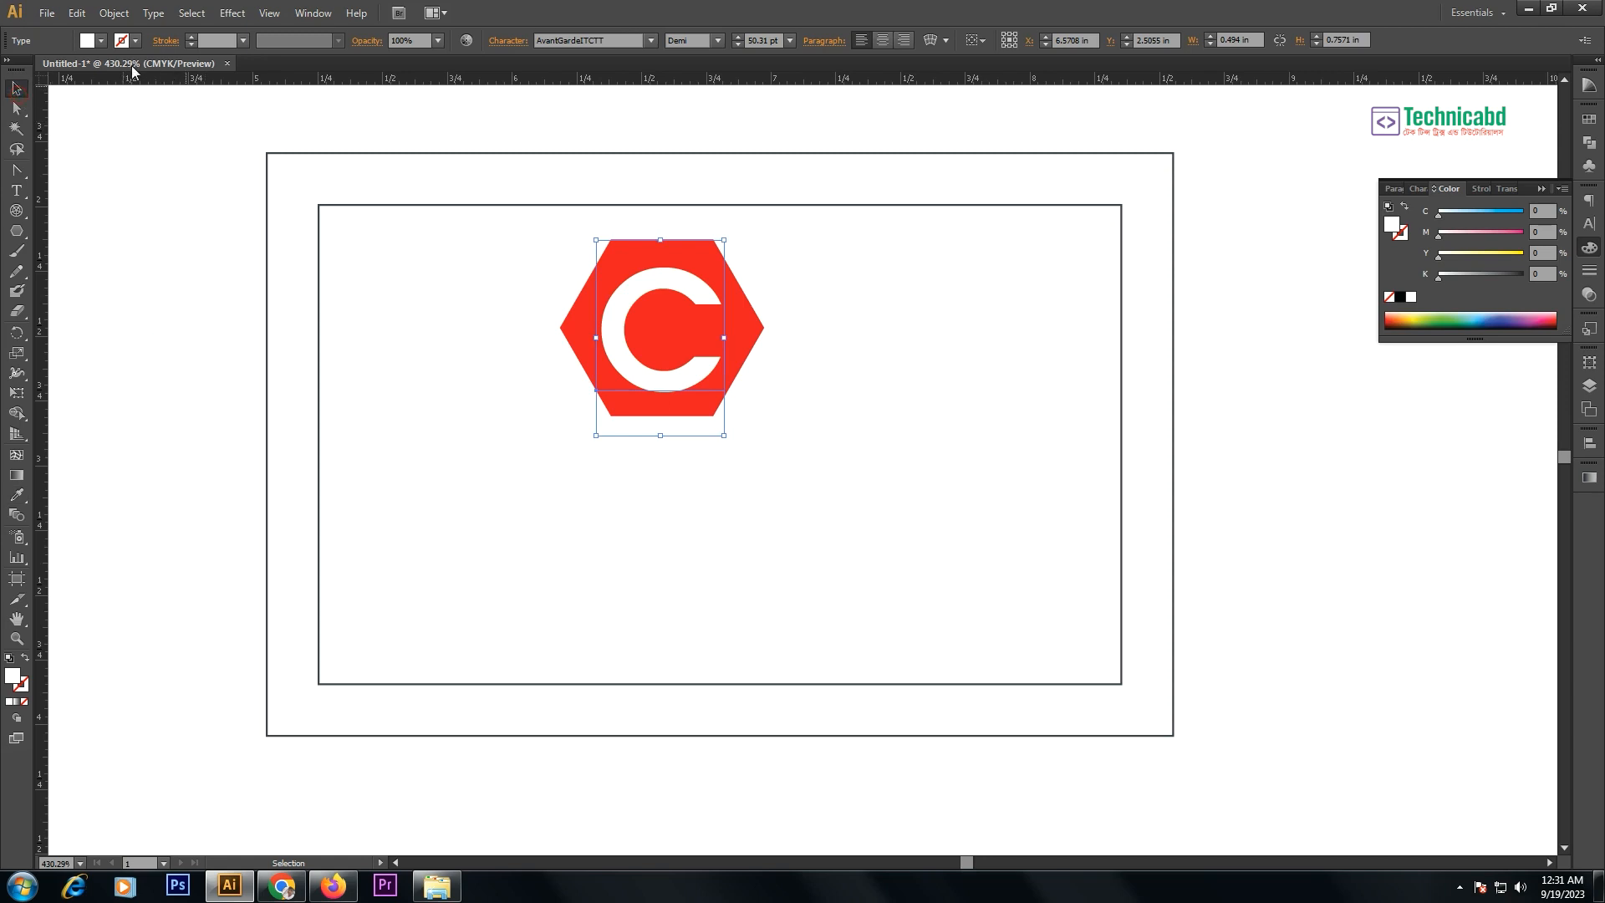
- Check the Document Color Mode setting in the File menu, leaving it unchanged
click(47, 14)
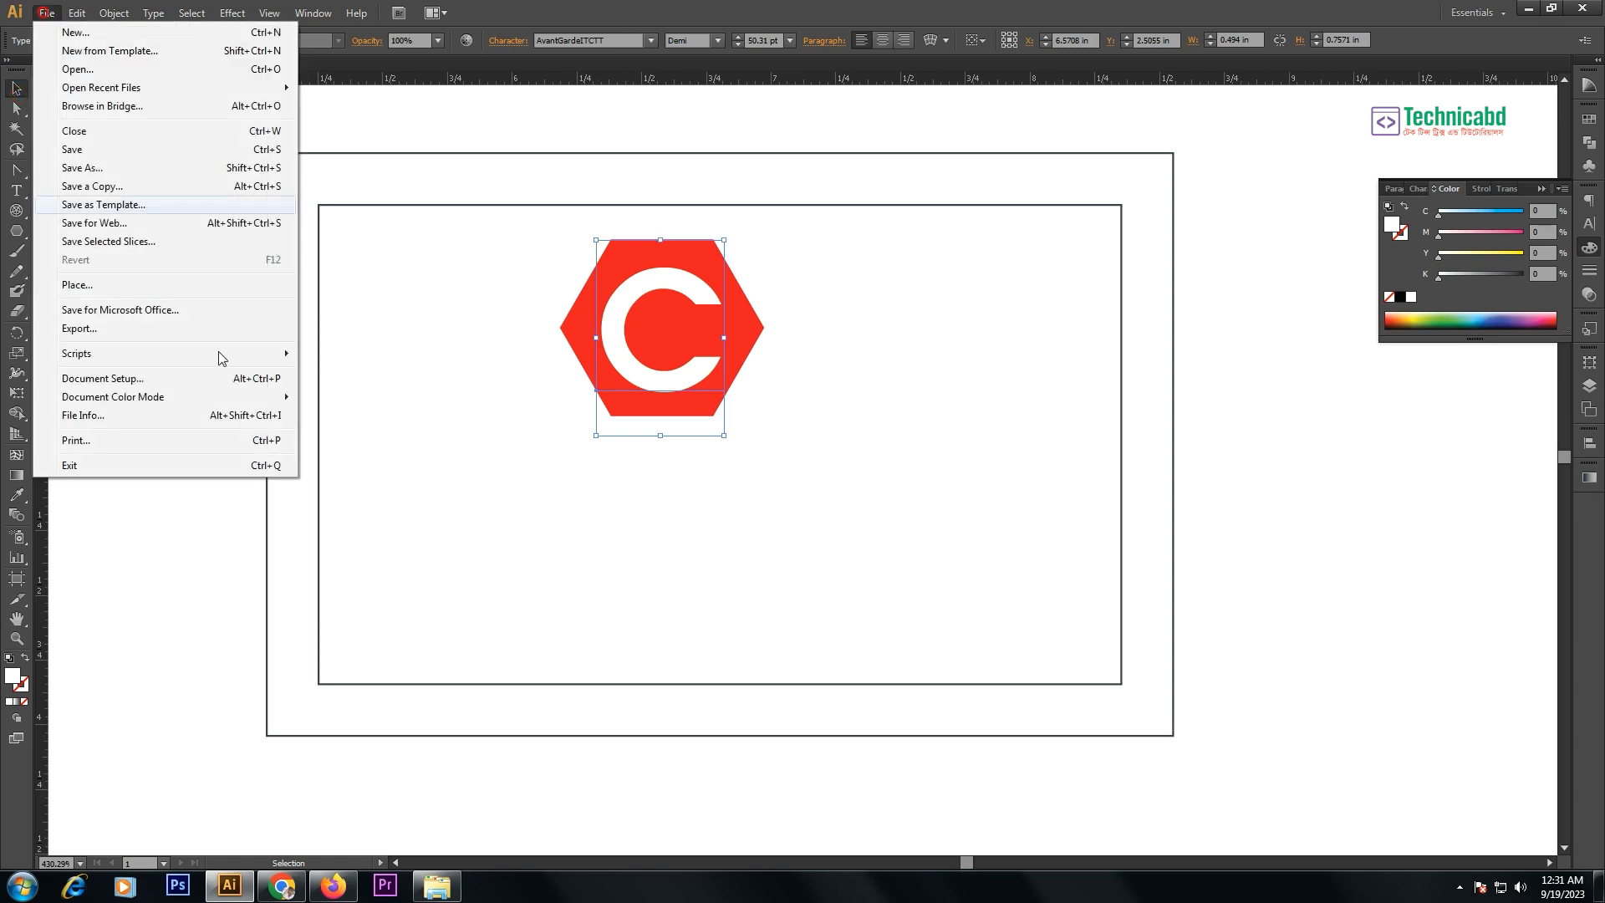
mouse_move(233, 396)
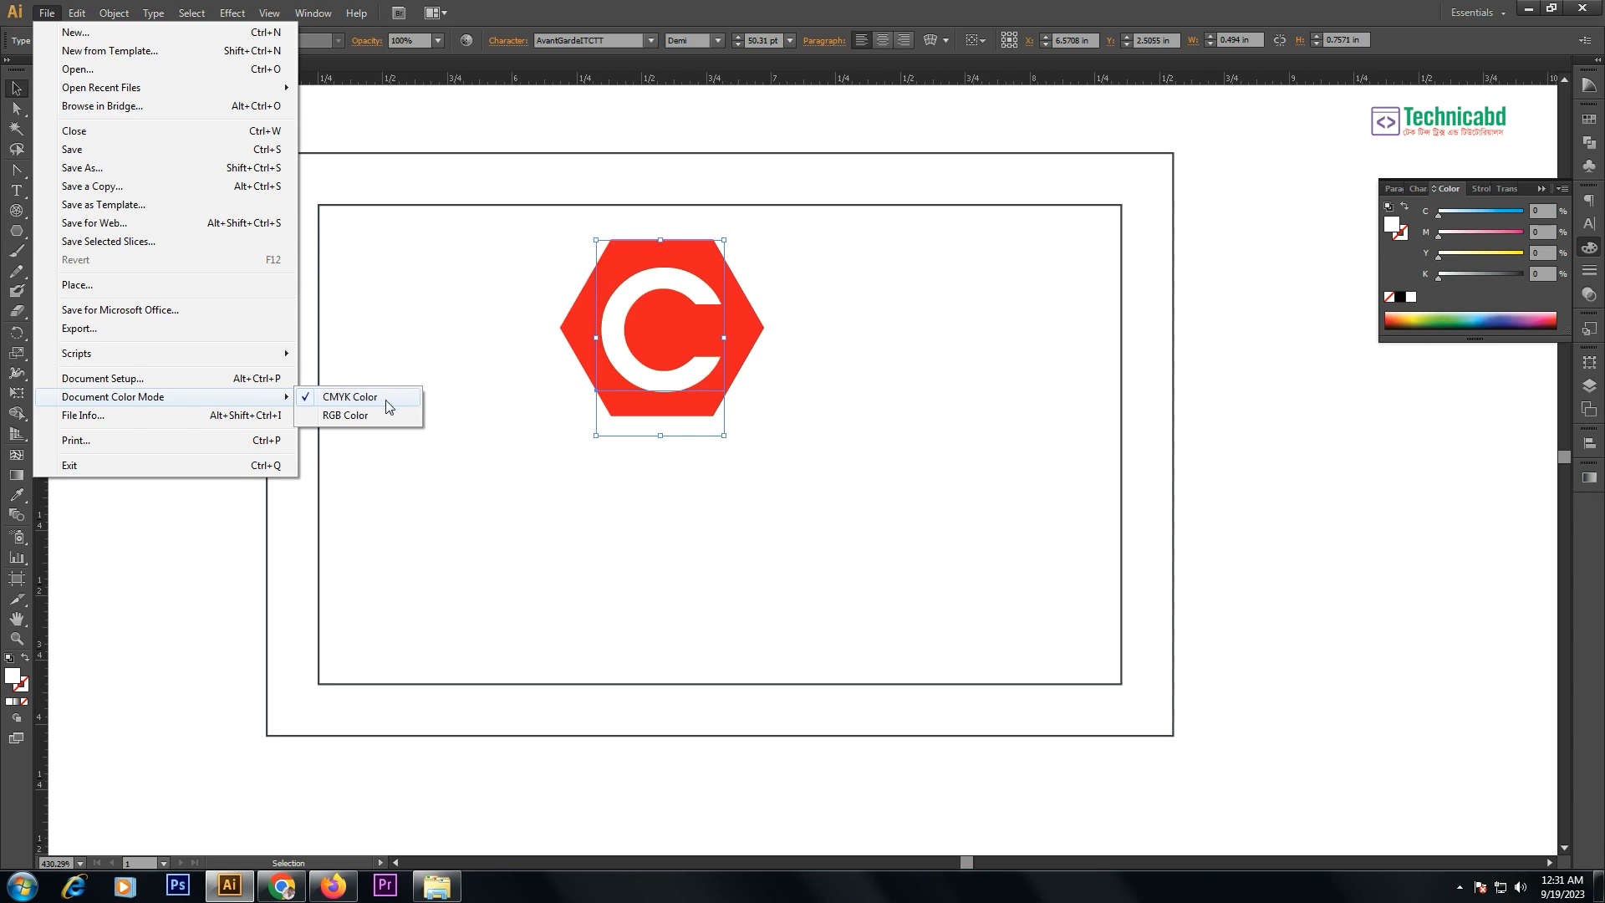
click(382, 344)
- Alt-drag a copy of the C to the right of the logo and set it to K 100 black
click(444, 264)
click(805, 286)
click(667, 293)
click(724, 240)
drag(714, 296, 935, 368)
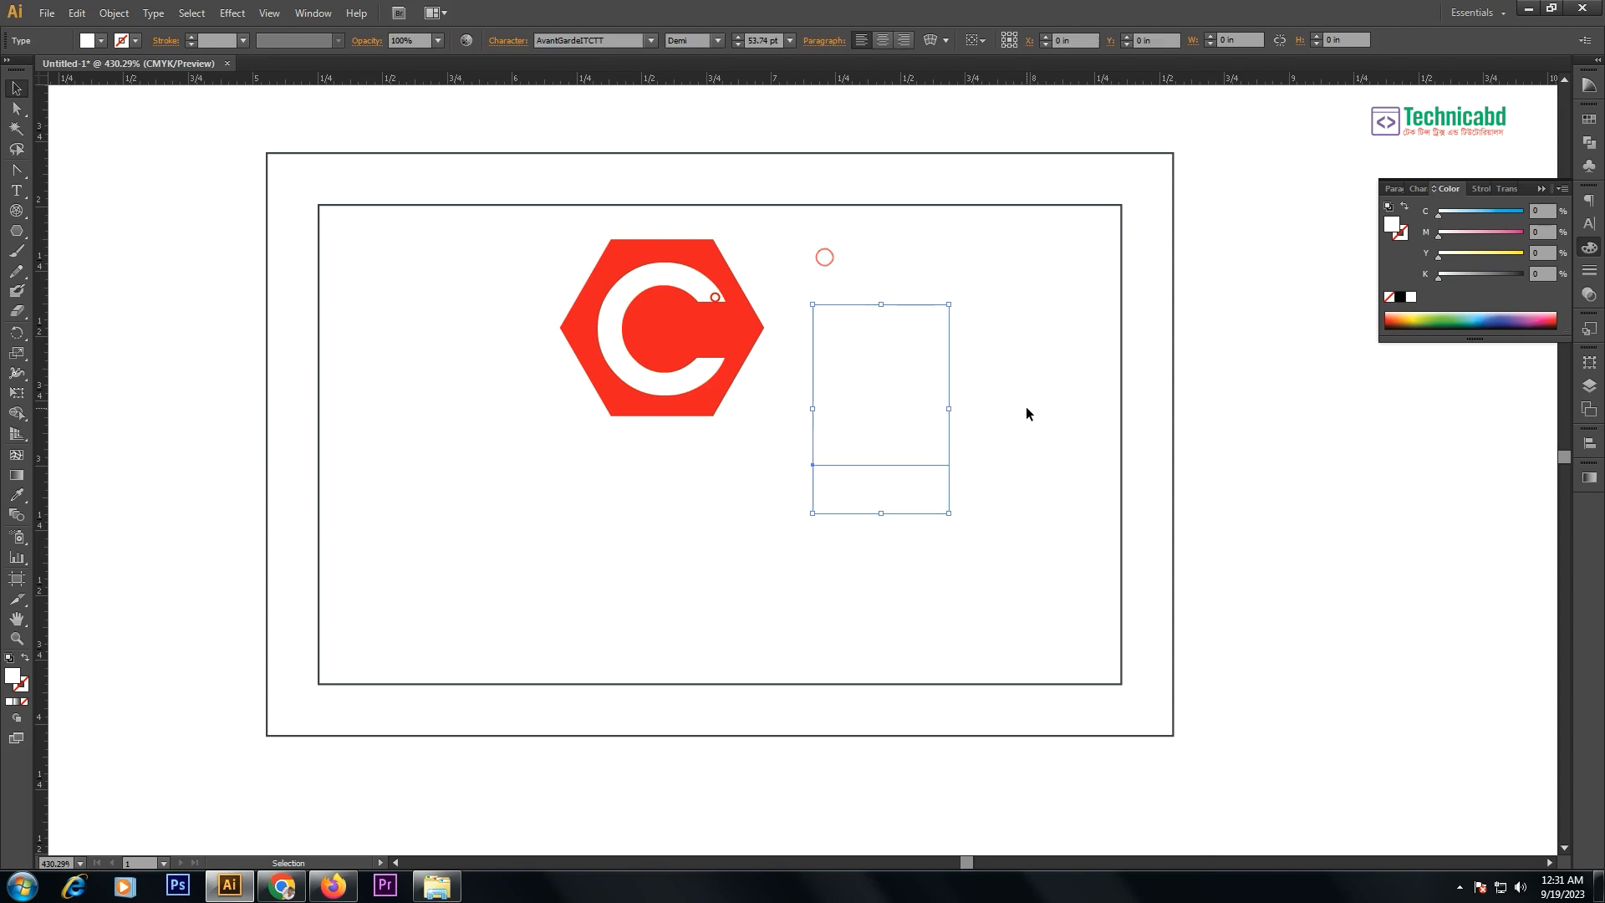
click(1523, 275)
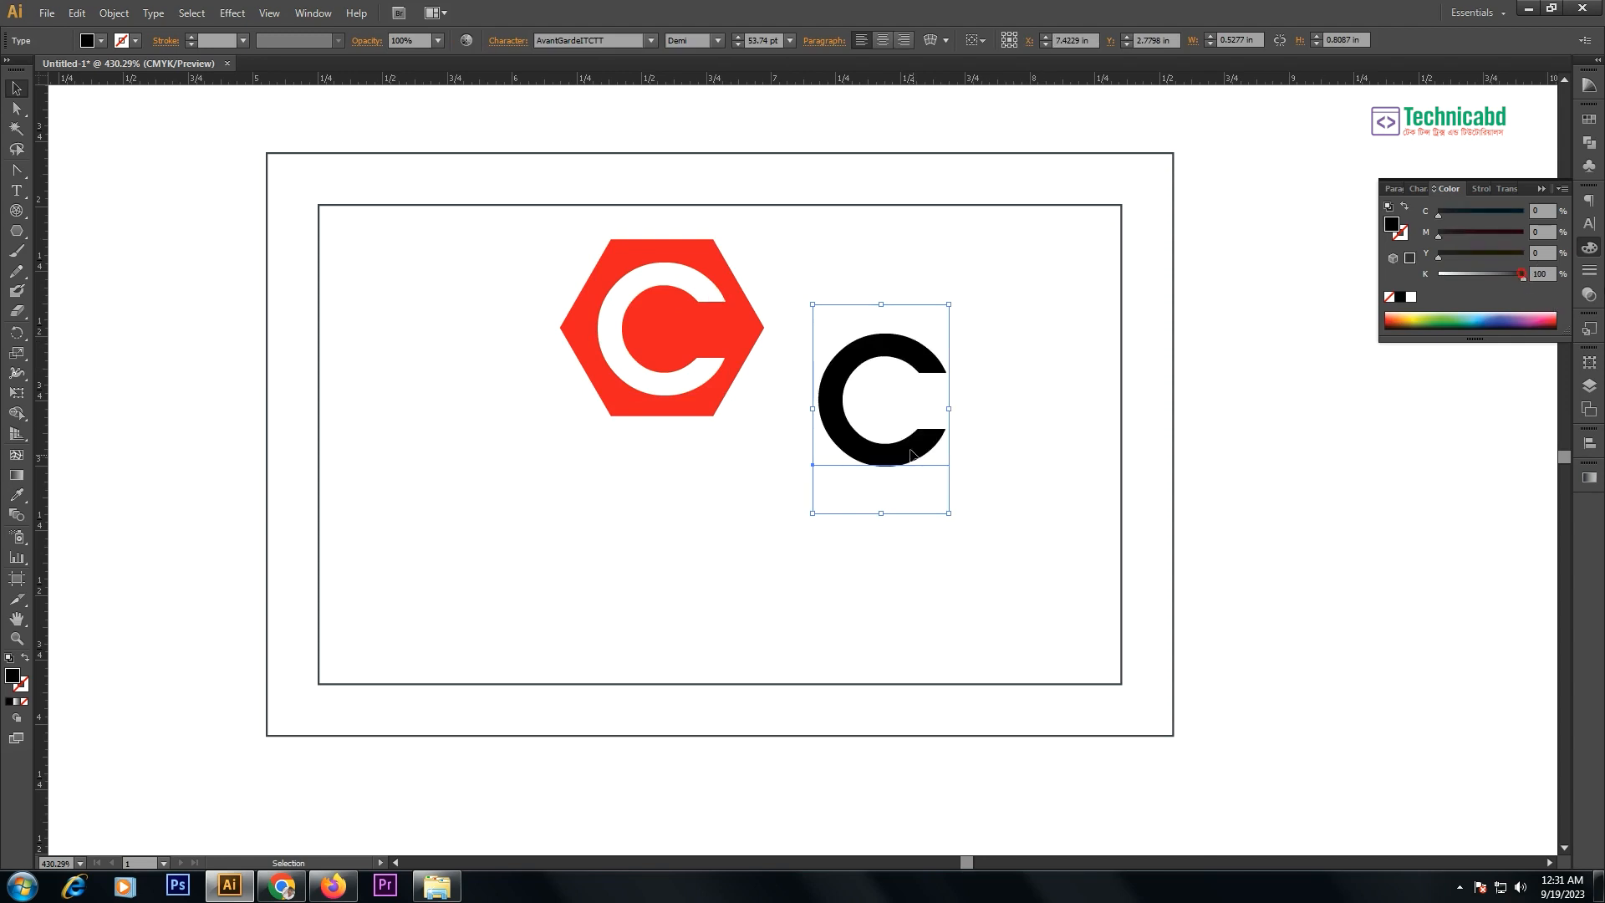
- Select the hexagon and C paths of the red logo
drag(788, 271, 613, 402)
key(ctrl)
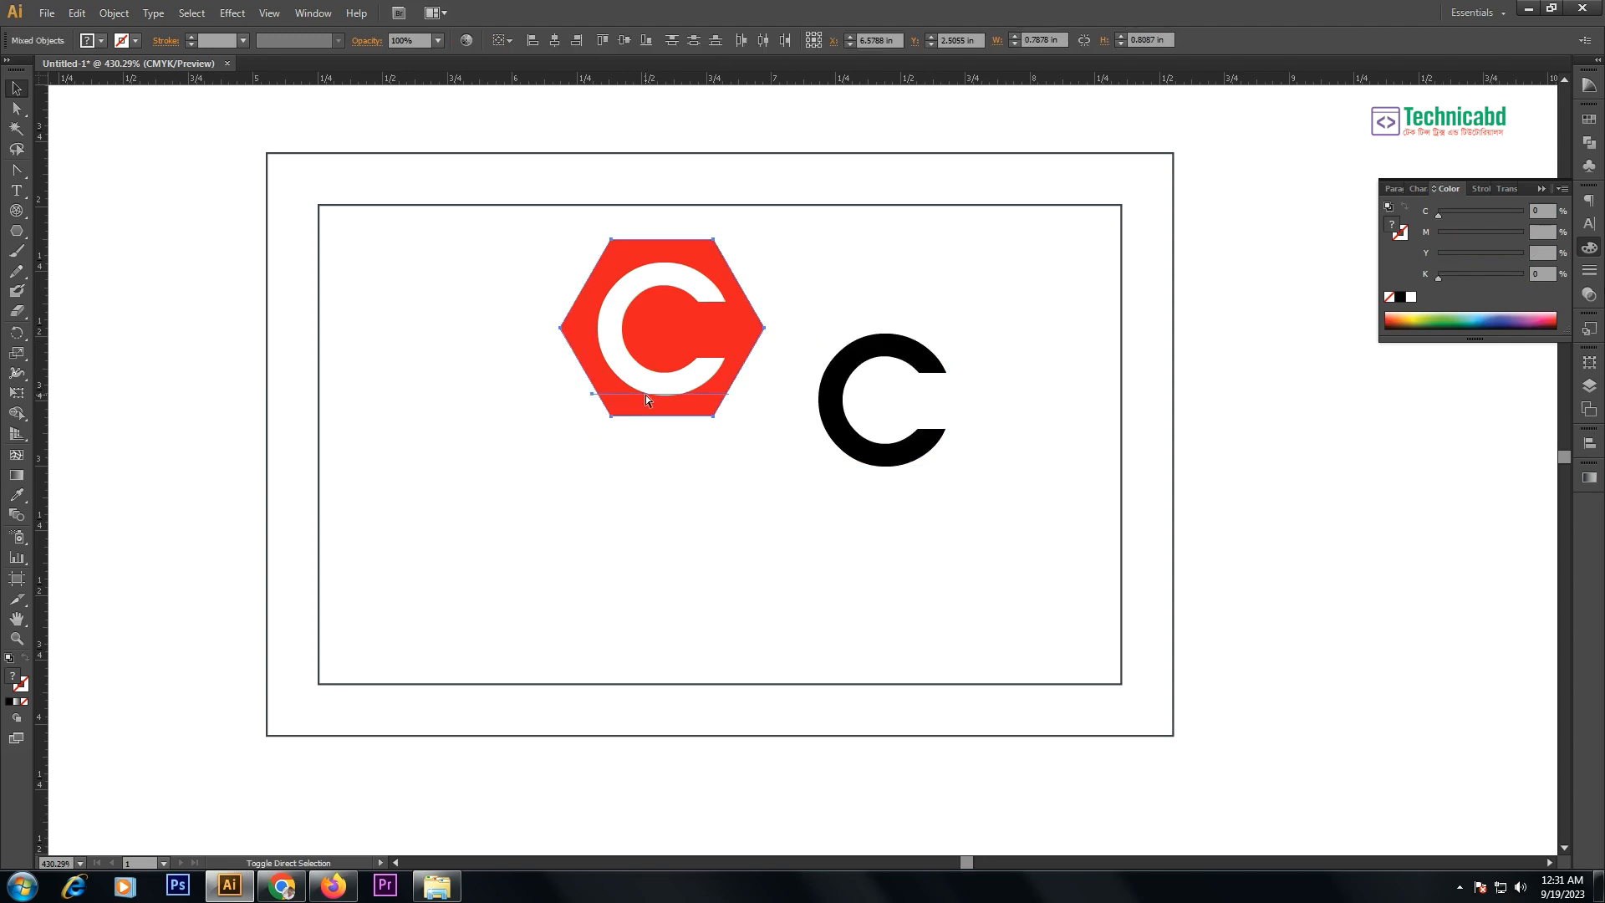
key(ctrl)
ctrl+click(645, 395)
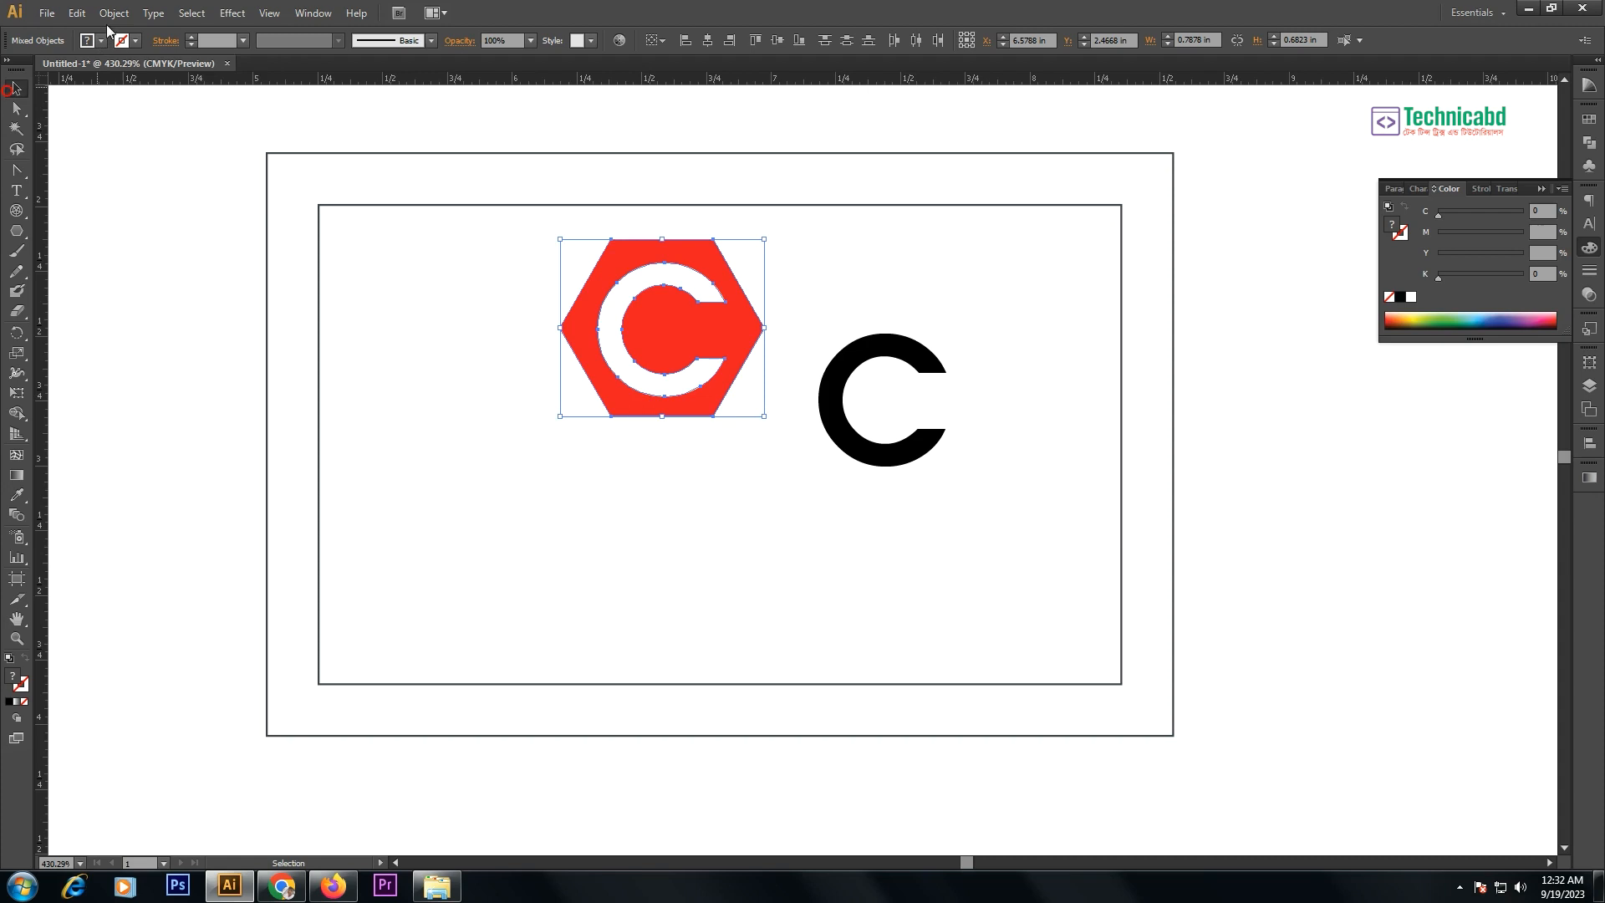
- Browse the Type menu without applying anything, then move the red hexagon logo left
click(153, 13)
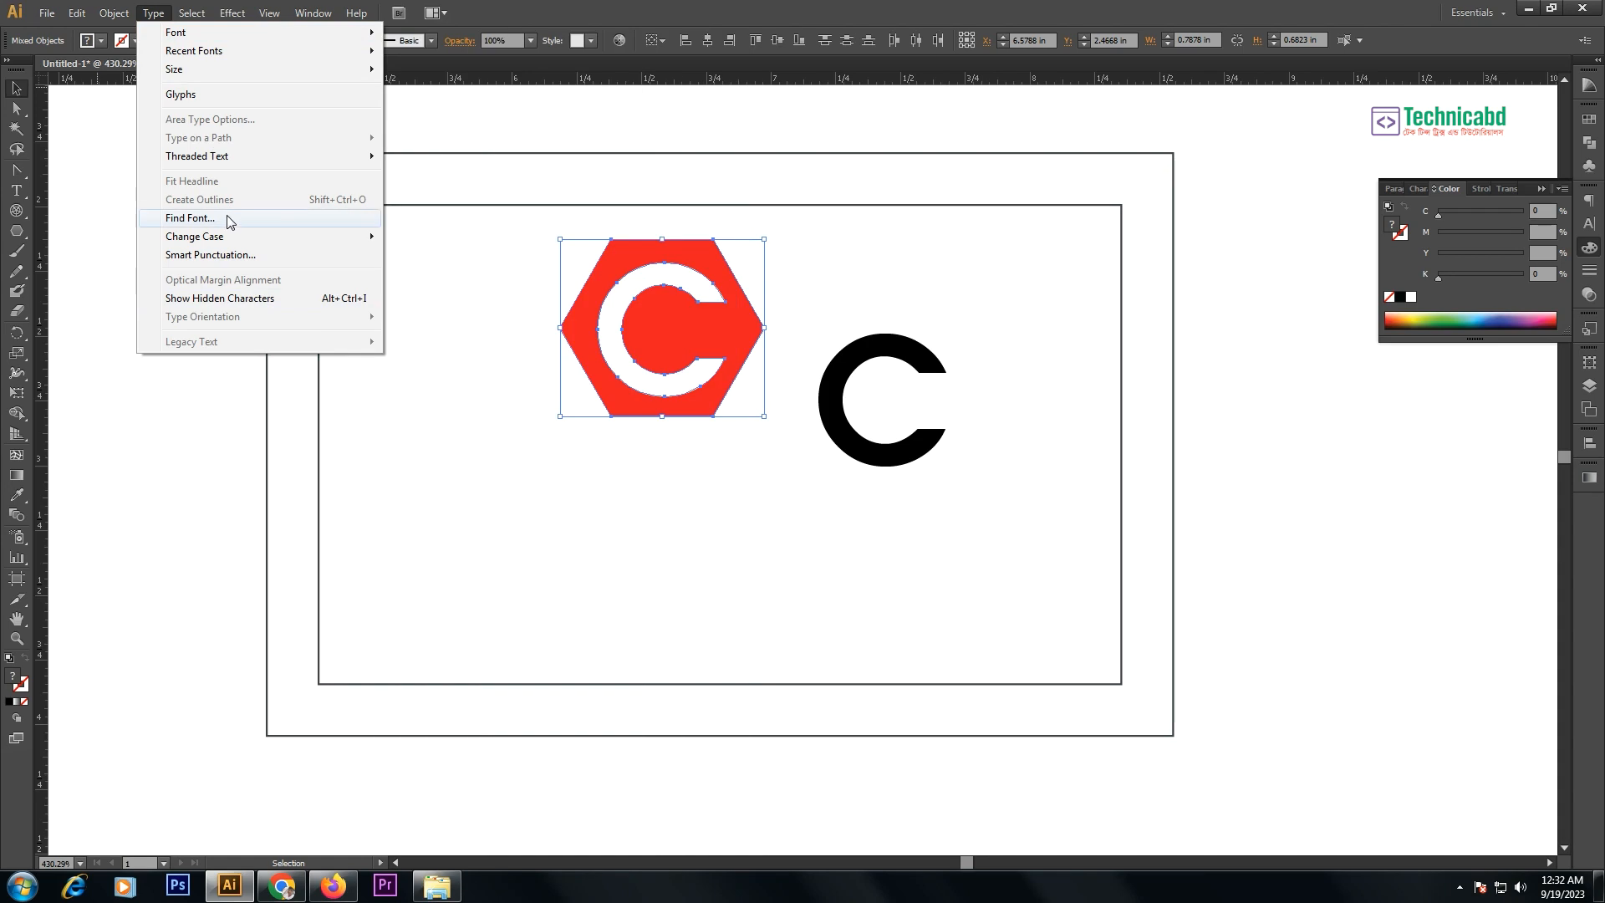
click(169, 438)
key(ctrl+z)
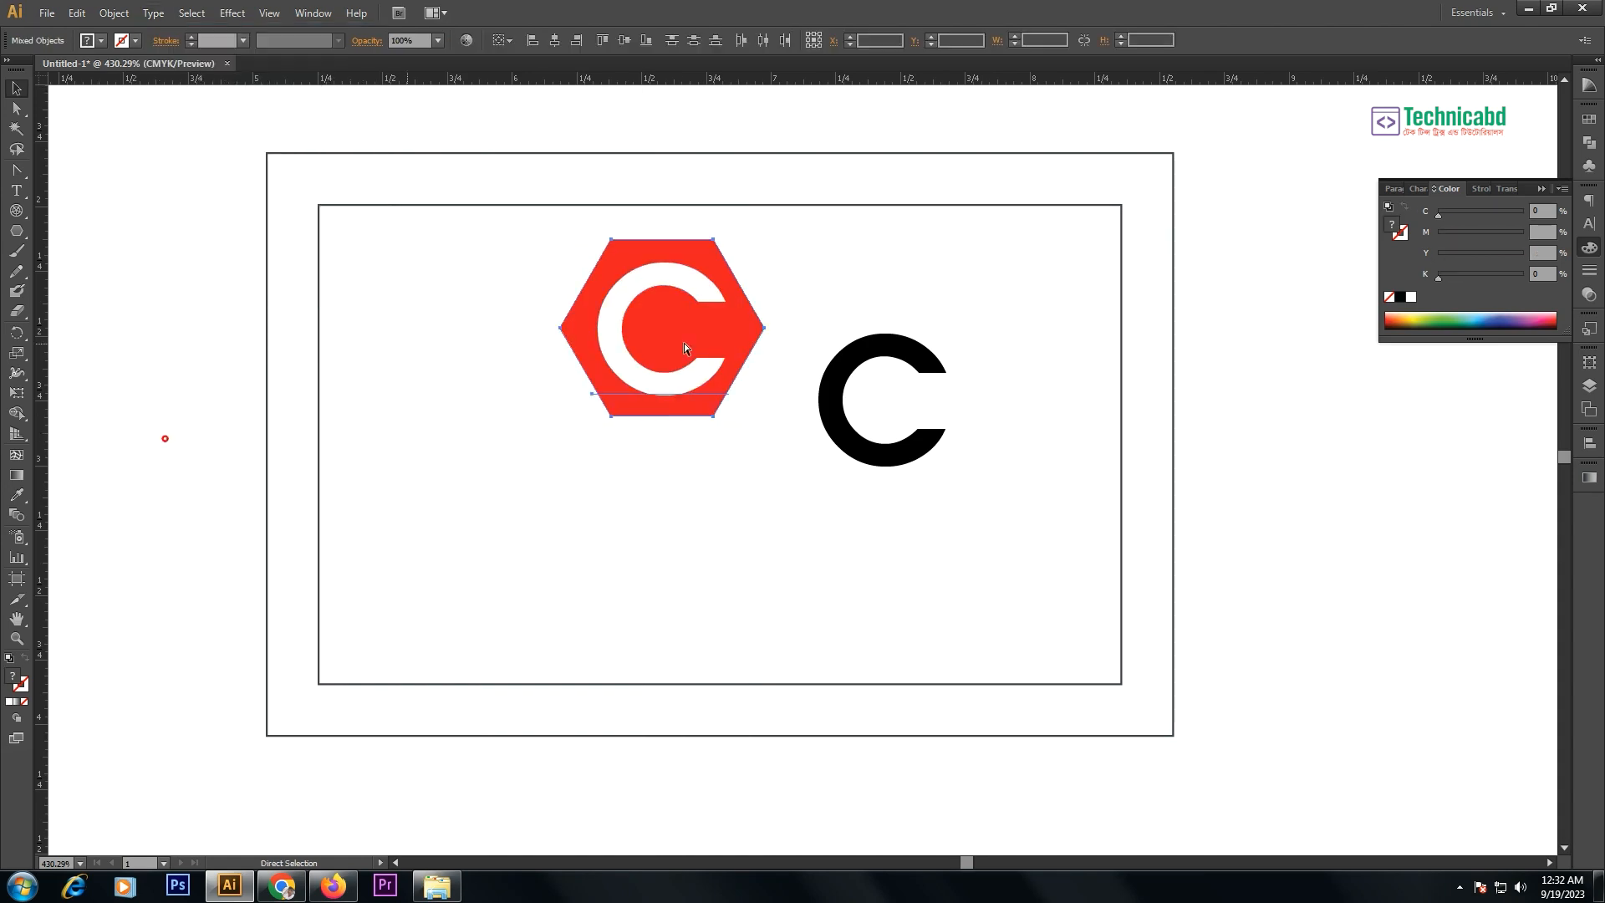
click(186, 13)
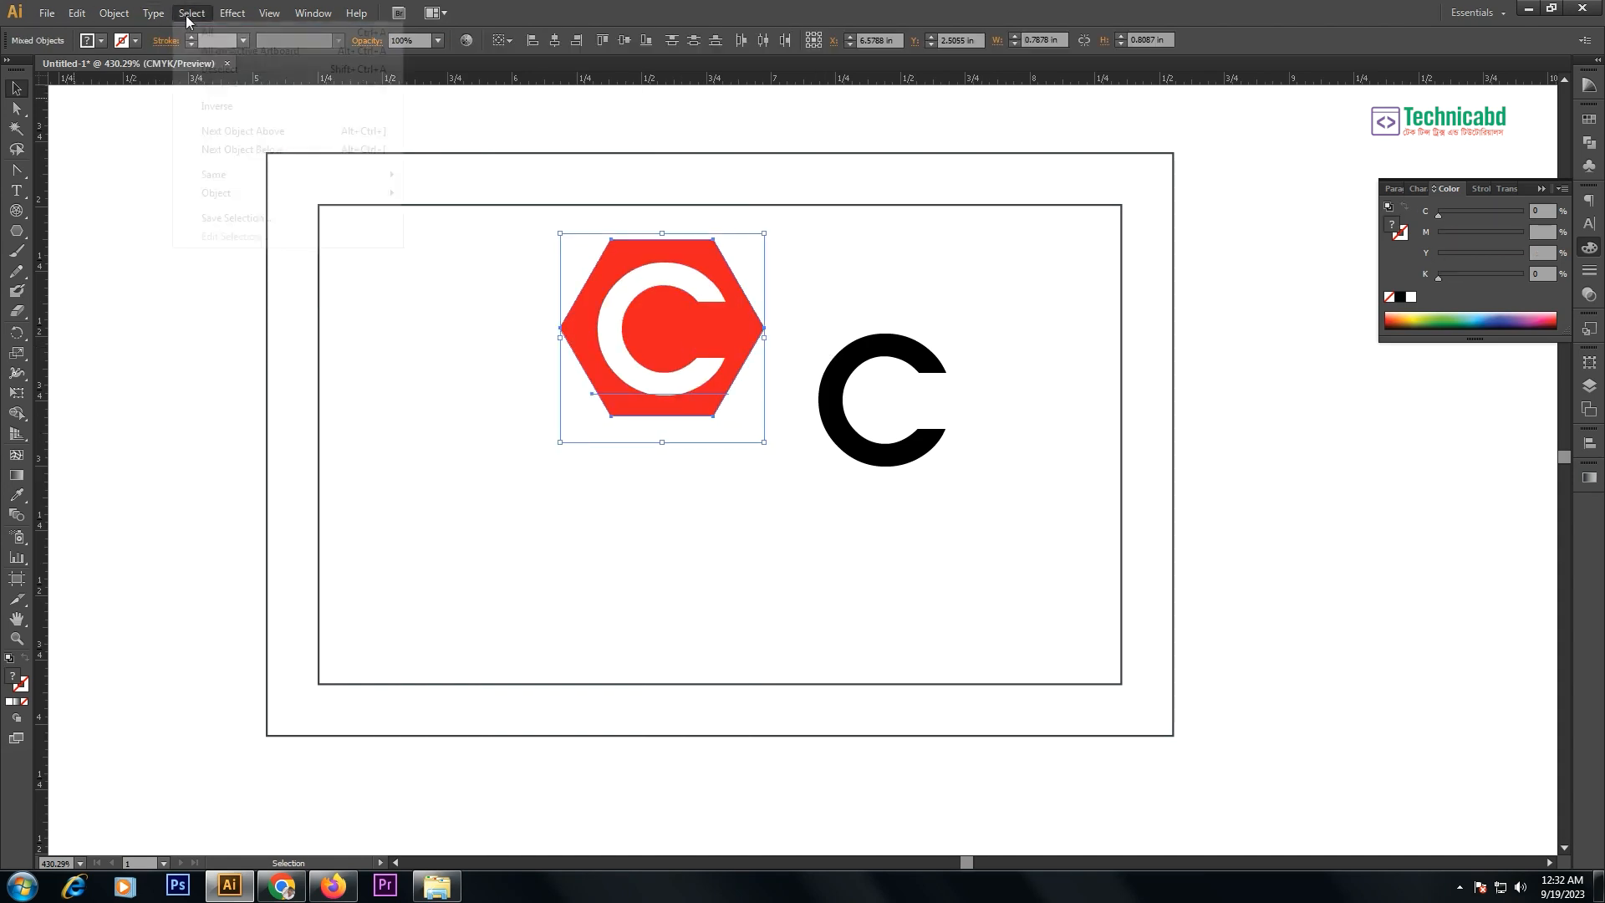
click(602, 426)
key(ctrl+z)
drag(529, 438, 492, 433)
key(v)
- Shrink the black C to about 28.76 pt
click(706, 273)
click(928, 368)
drag(951, 418, 874, 313)
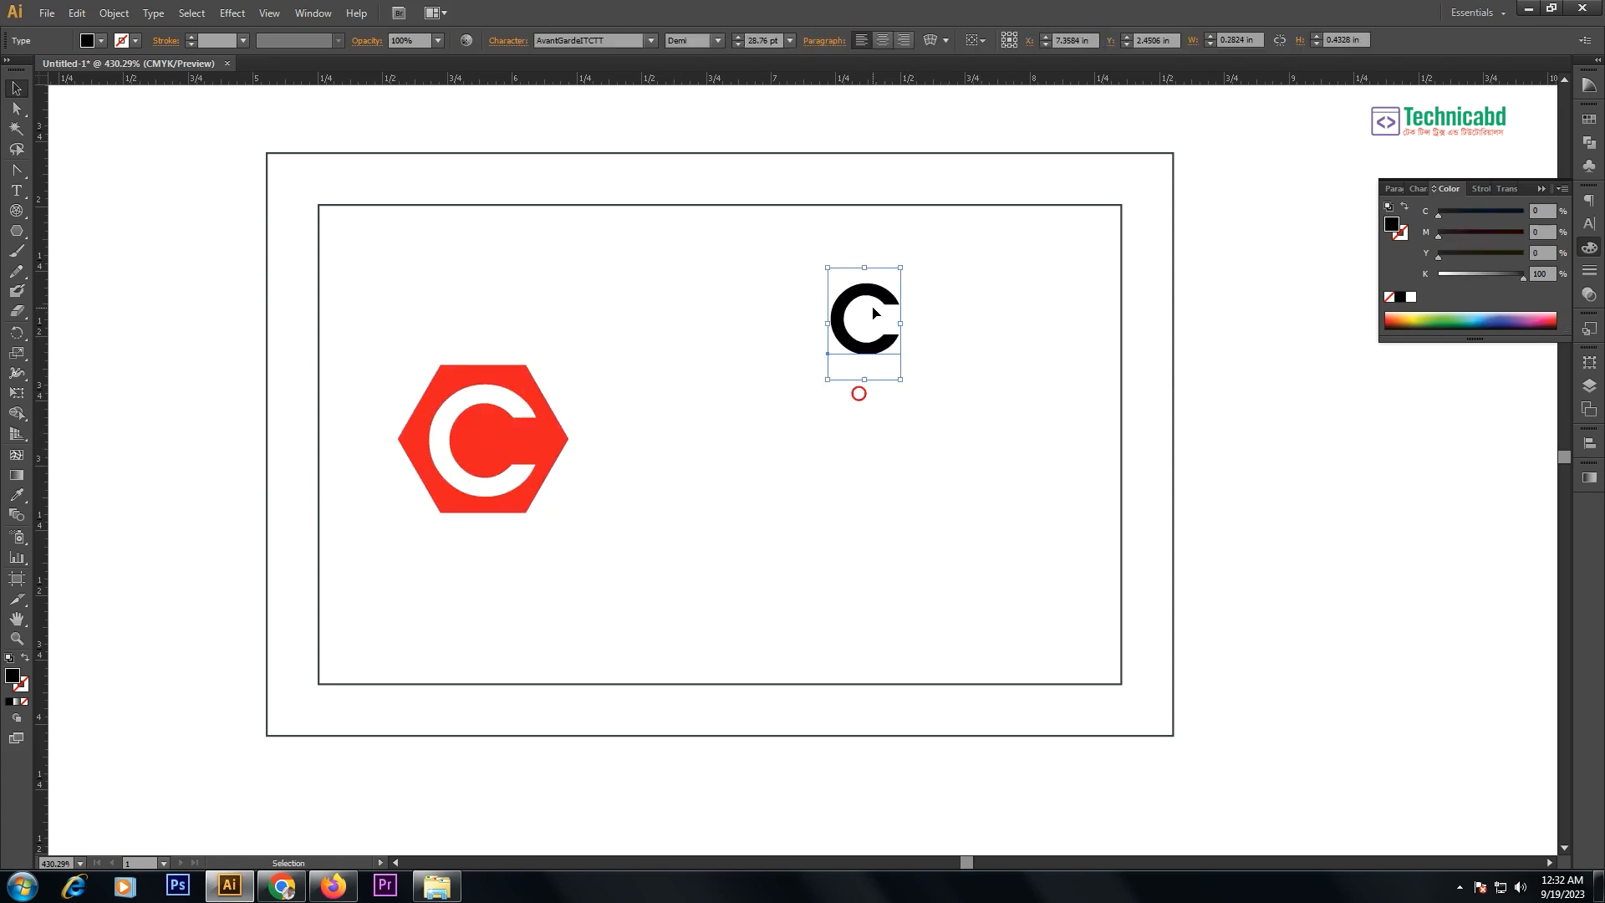
- Replace the black C with the person's full name in the same bold black type
double_click(874, 313)
double_click(872, 307)
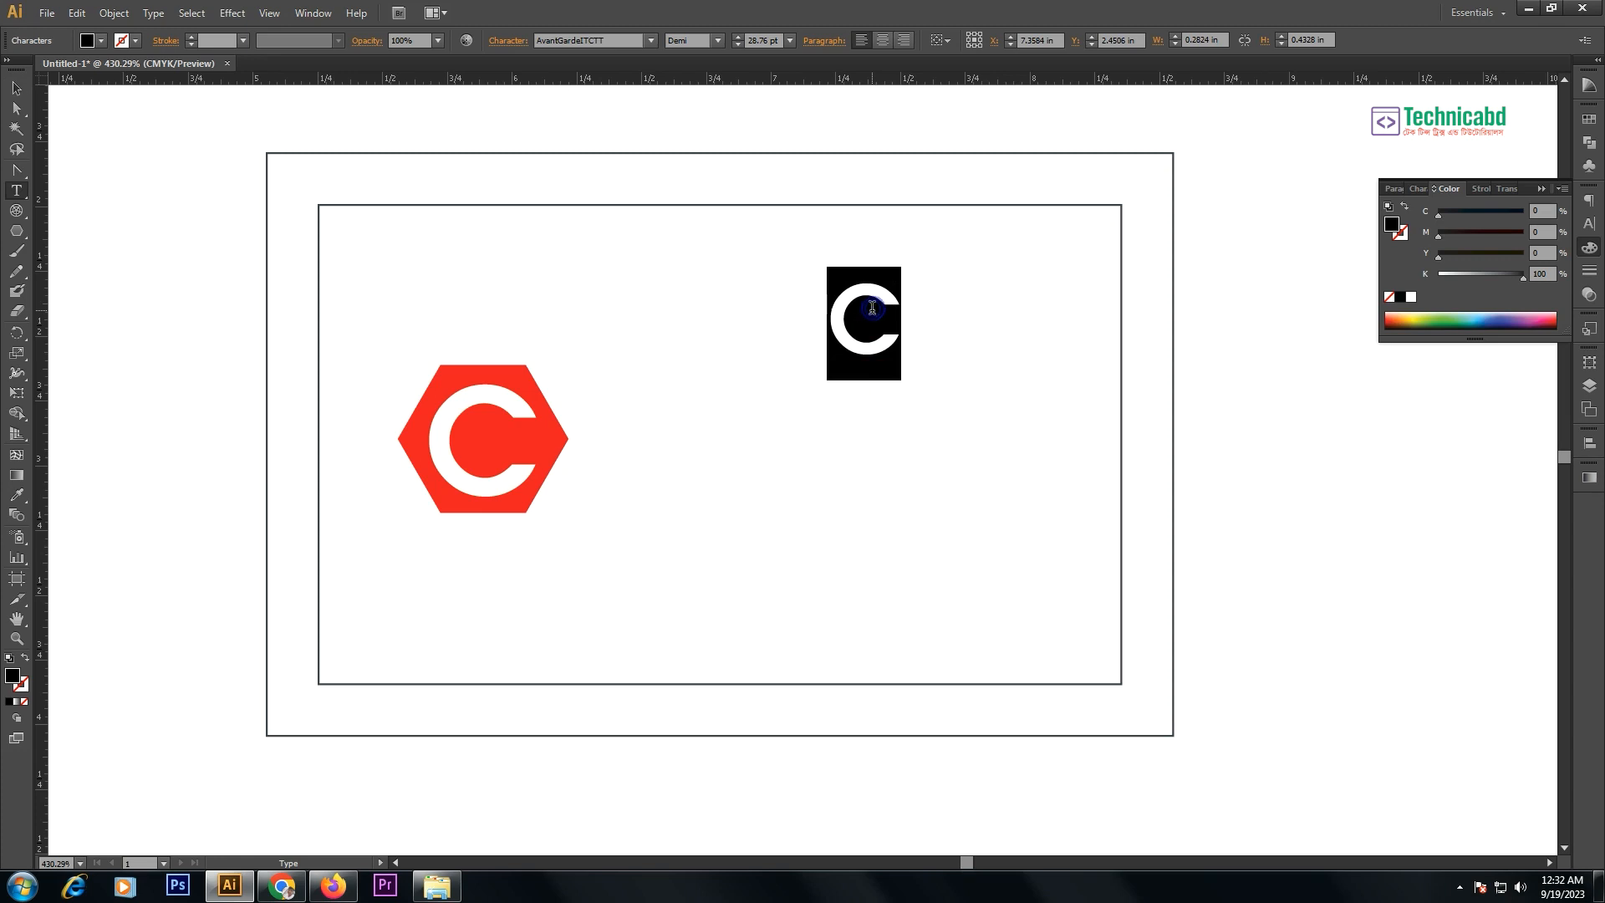
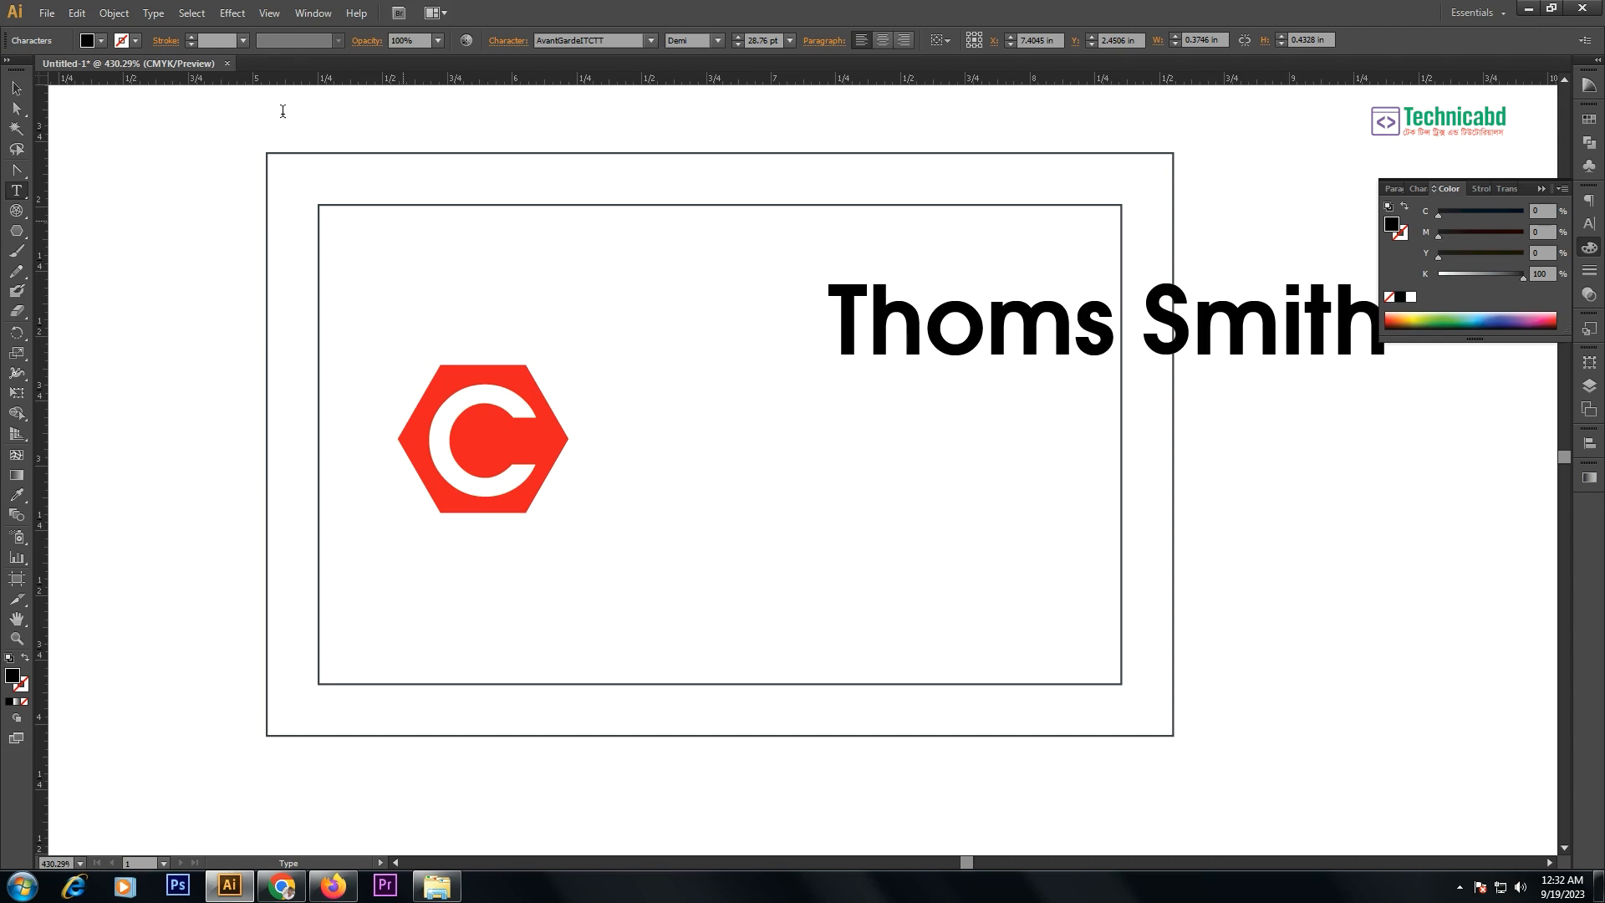
click(16, 88)
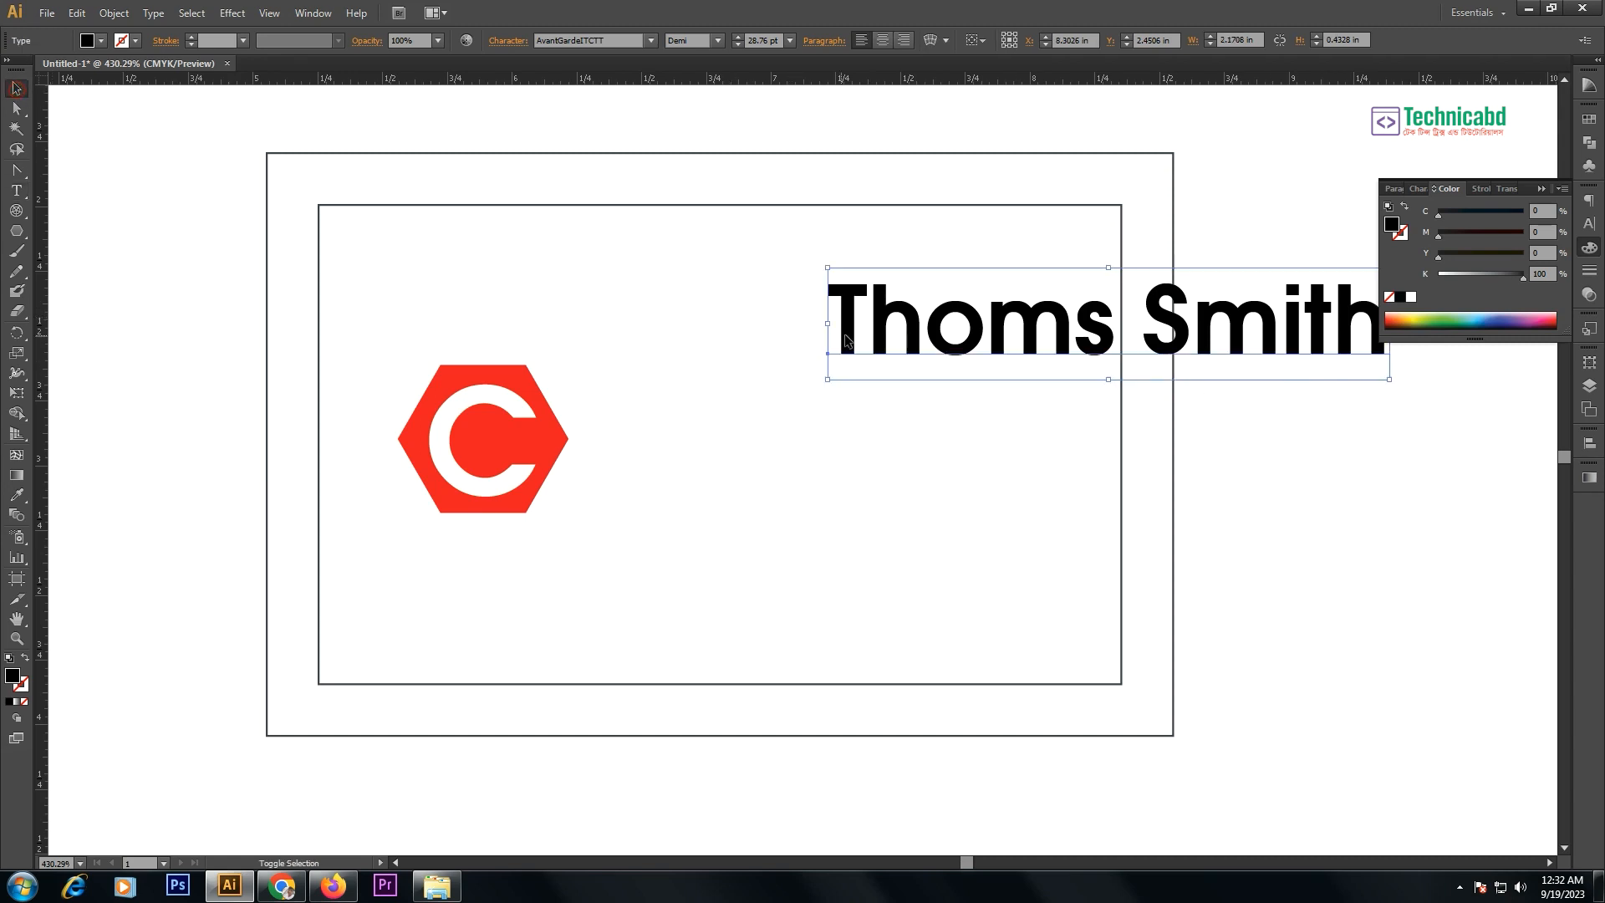
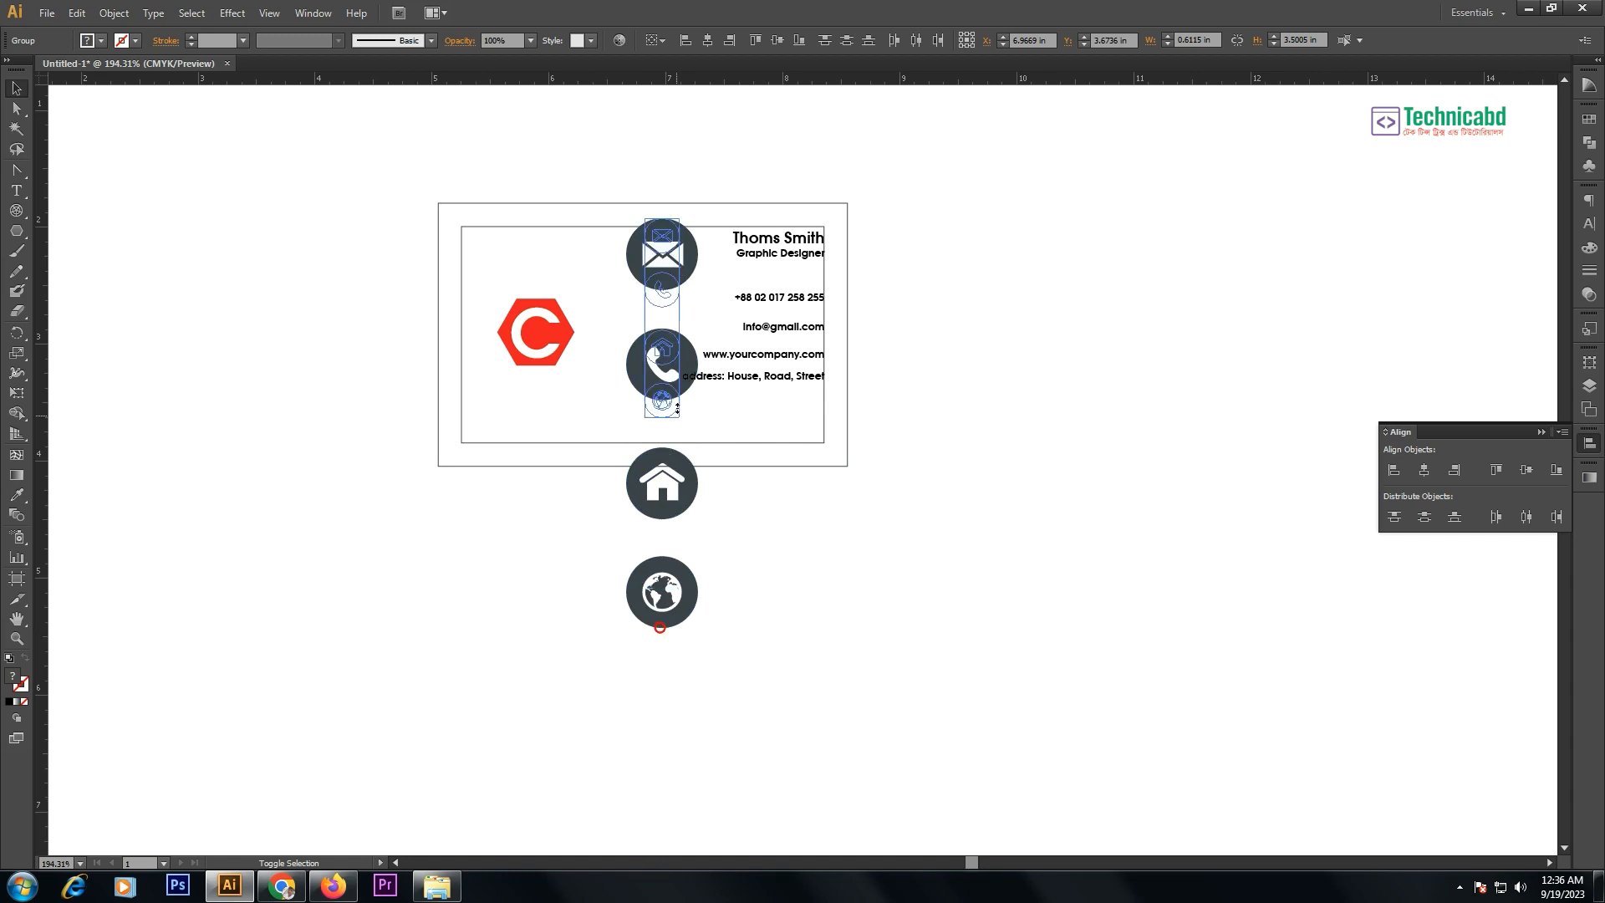
- Zoom in and scale the icon column down so it fits beside the contact lines
key(z)
drag(574, 185, 1012, 525)
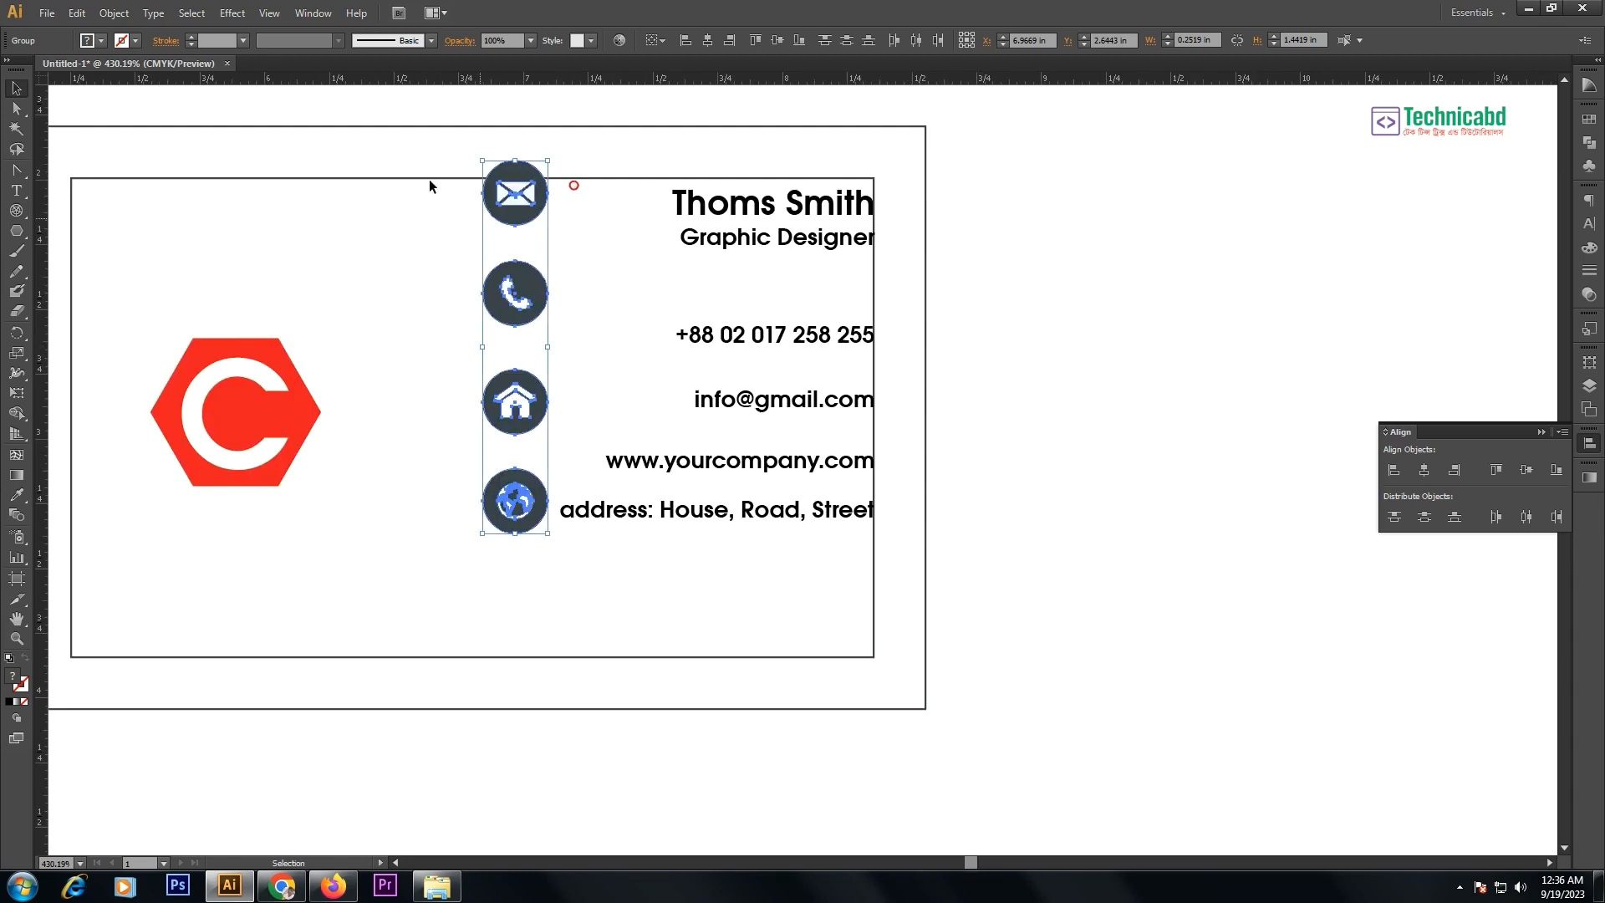
key(v)
drag(517, 210, 512, 304)
key(ctrl+space)
drag(327, 103, 942, 638)
drag(633, 645, 654, 637)
drag(661, 360, 659, 426)
click(734, 340)
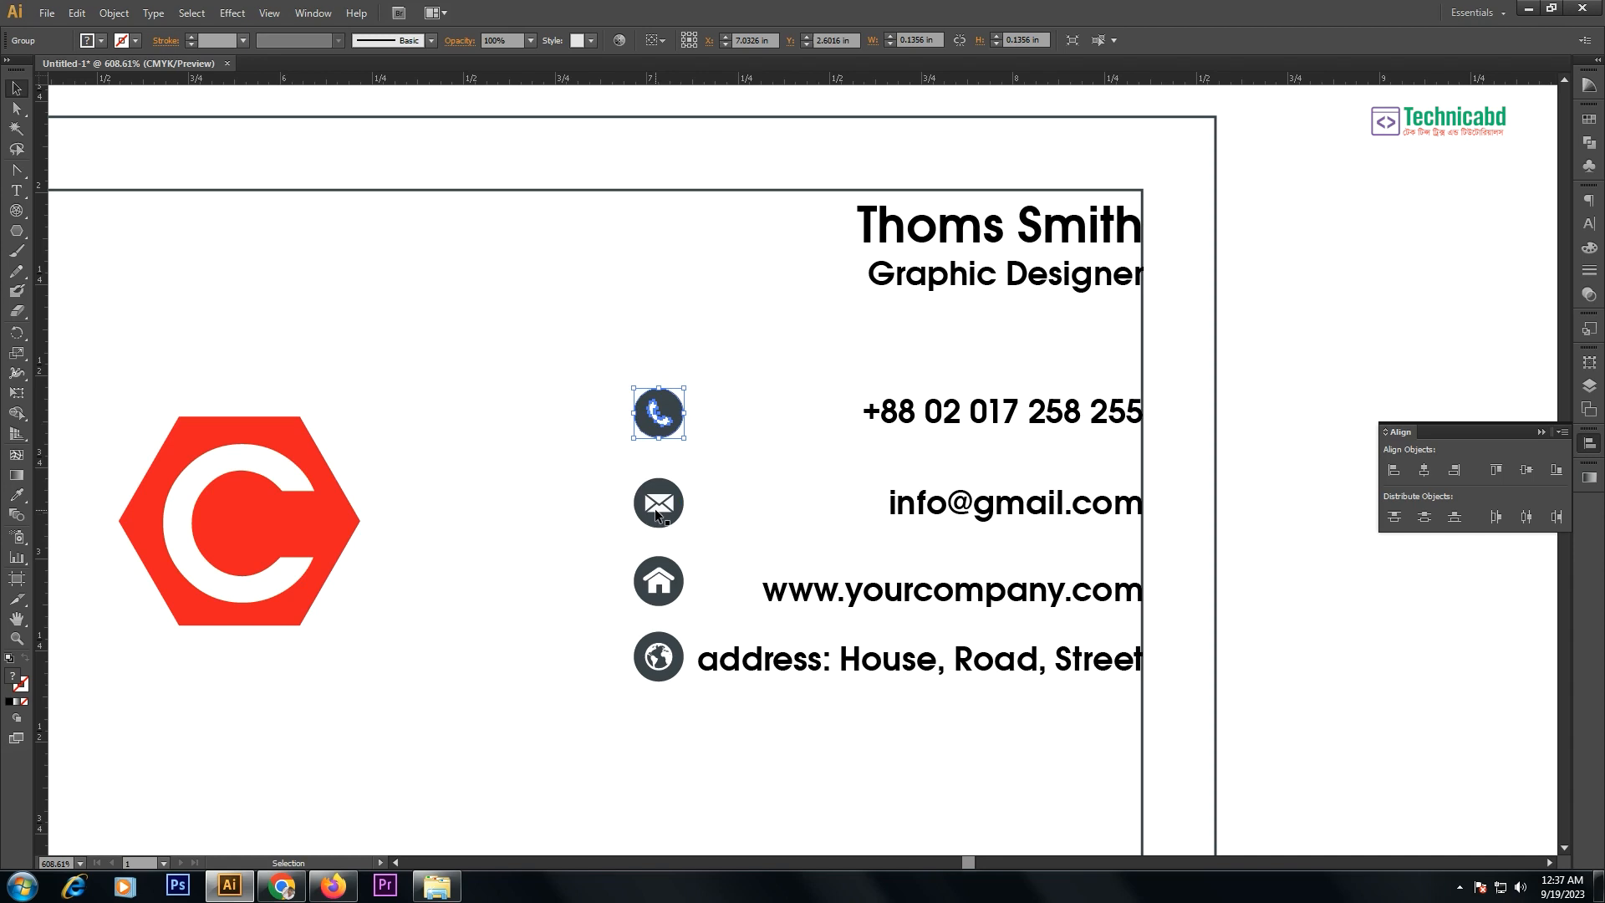
- Reorder the icons to phone, envelope, globe, house and select the four contact lines
drag(658, 577, 658, 715)
drag(664, 661, 665, 597)
drag(658, 734, 659, 684)
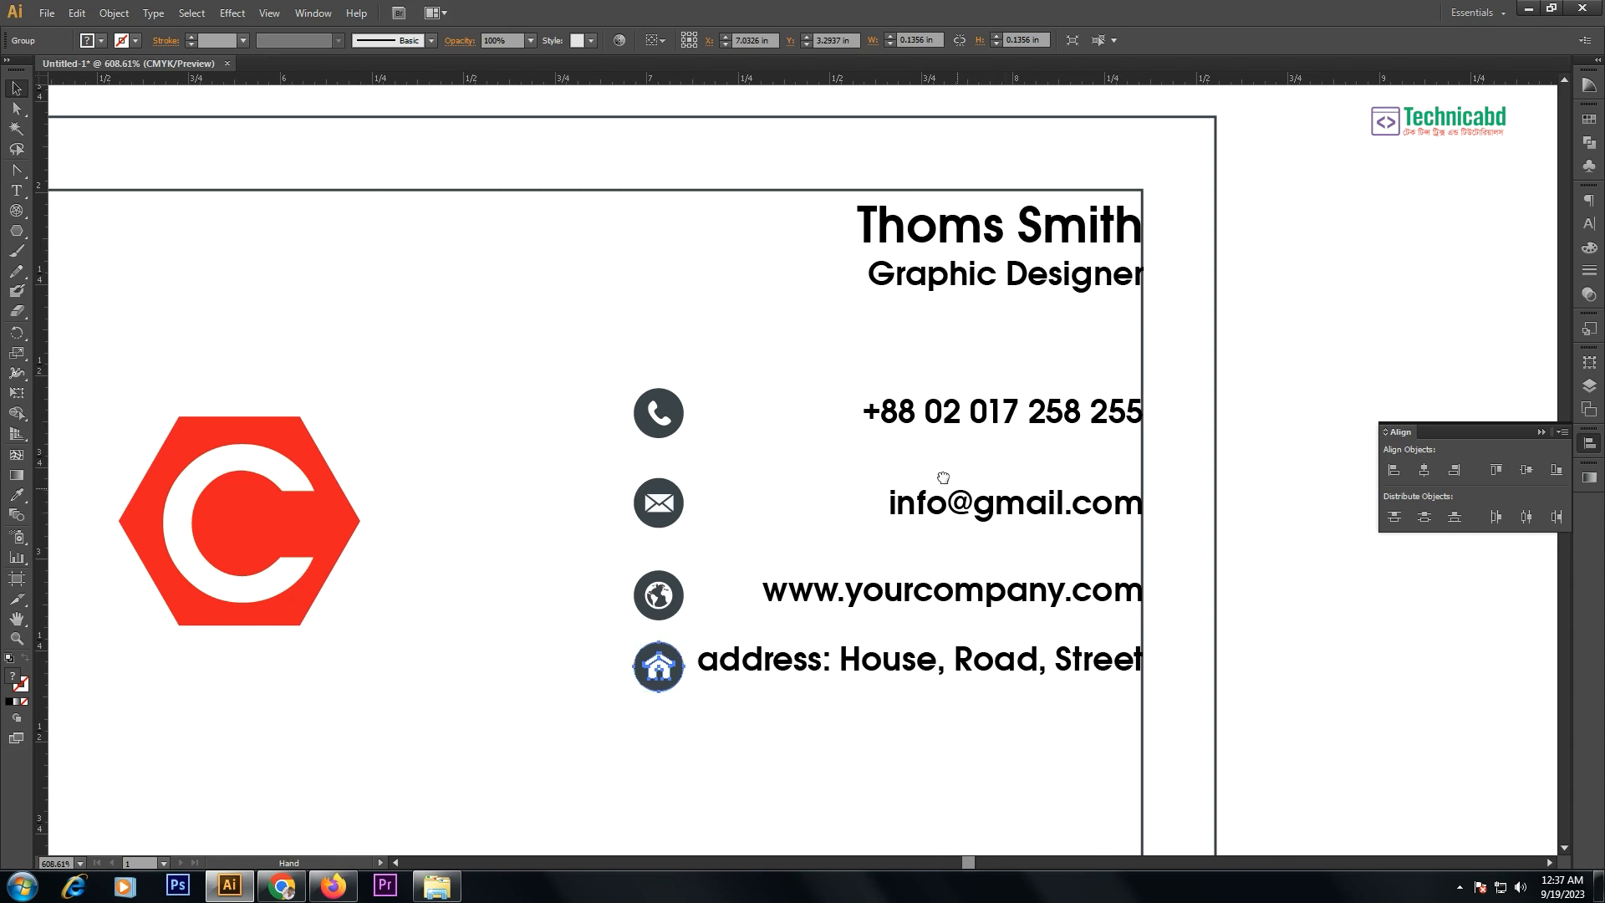
drag(956, 487, 865, 351)
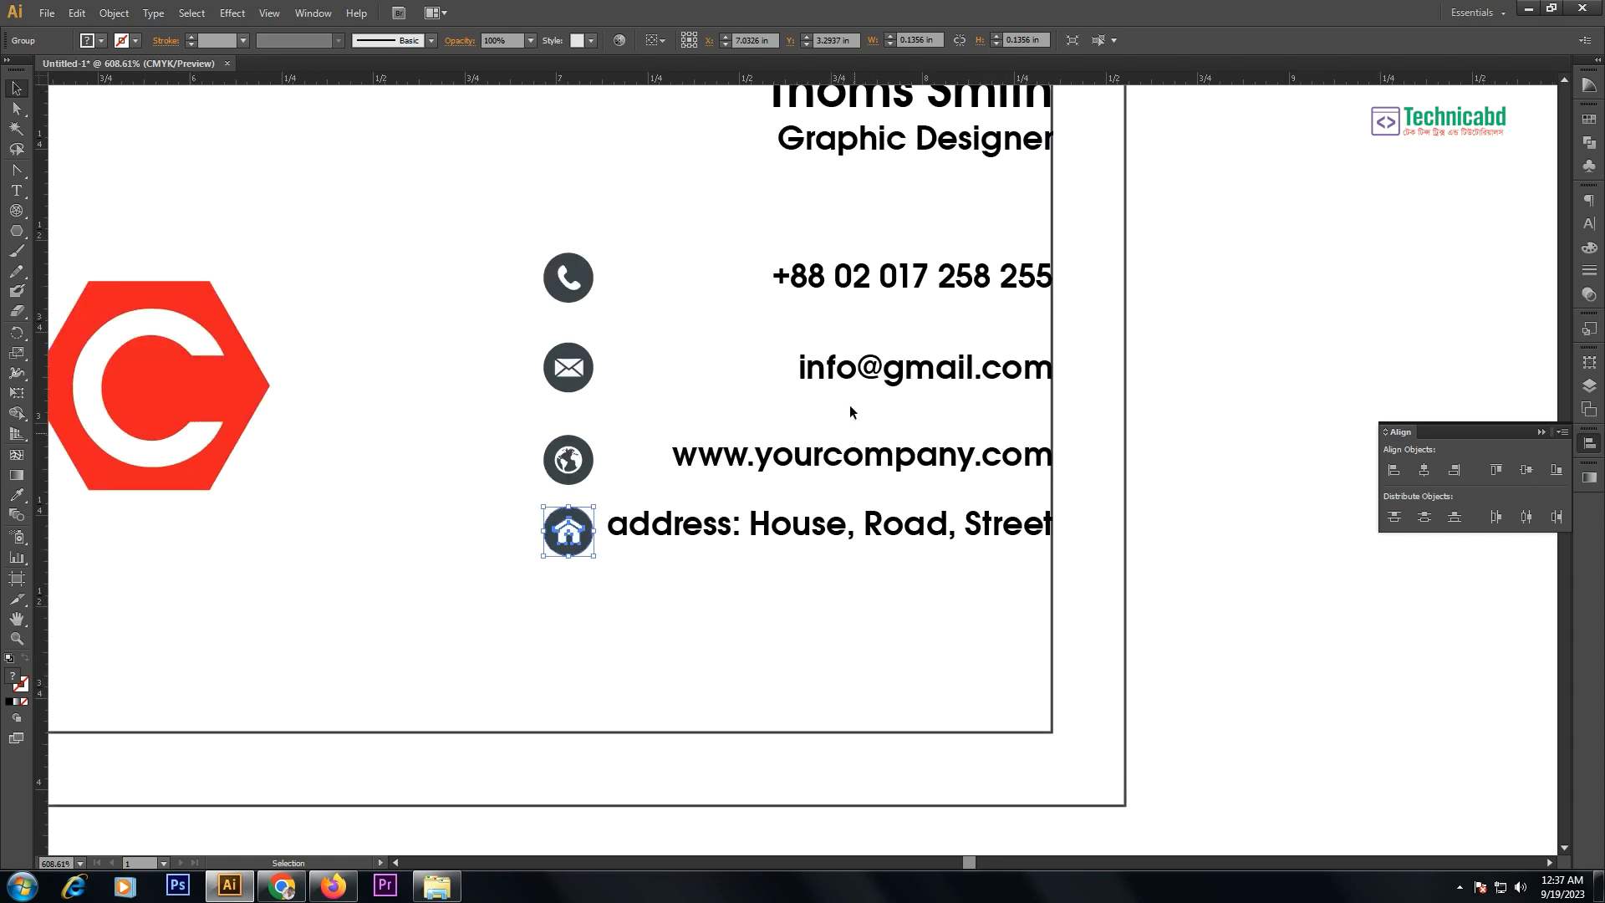
drag(863, 246, 936, 556)
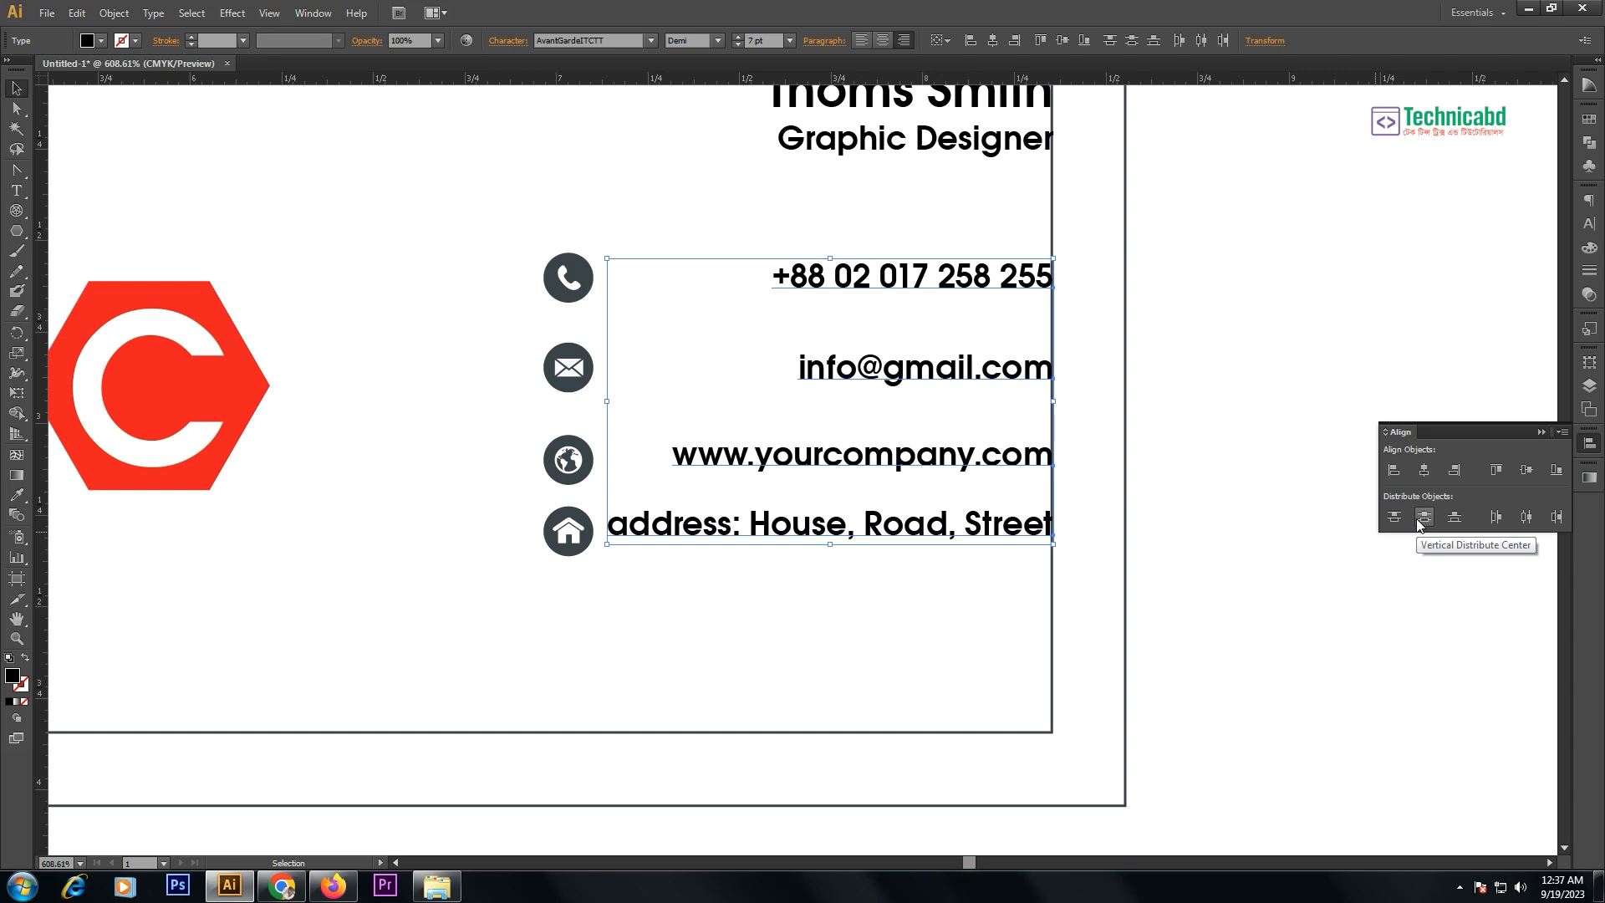
- Apply Vertical Distribute Center to the four contact lines, then to the four icons
click(1422, 518)
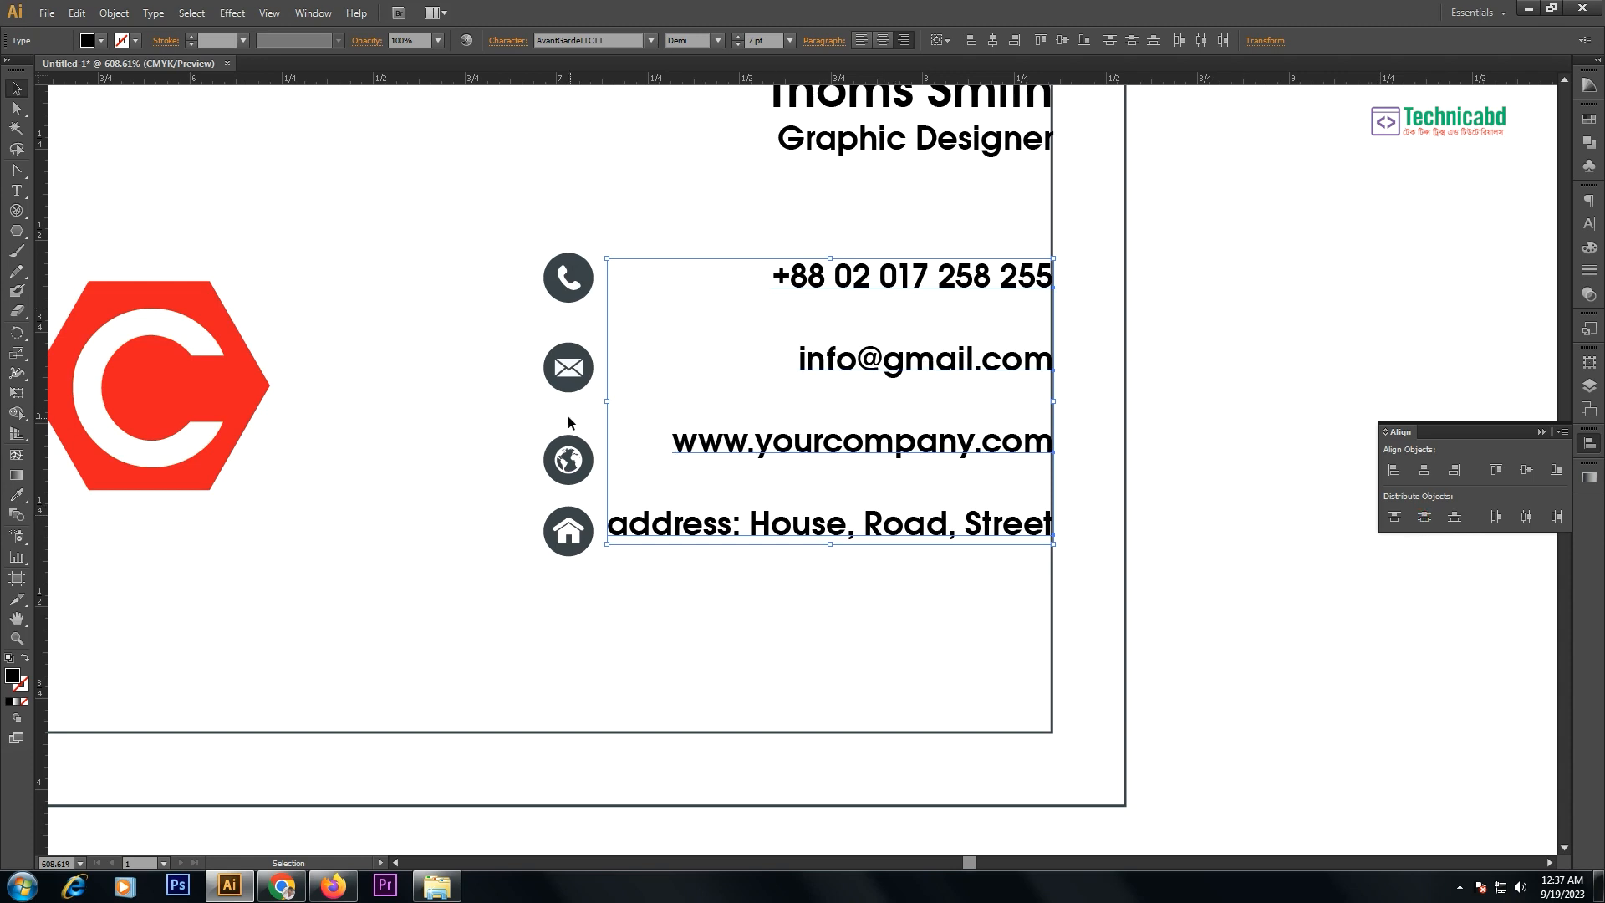
drag(580, 222, 616, 312)
drag(506, 226, 828, 287)
click(1158, 324)
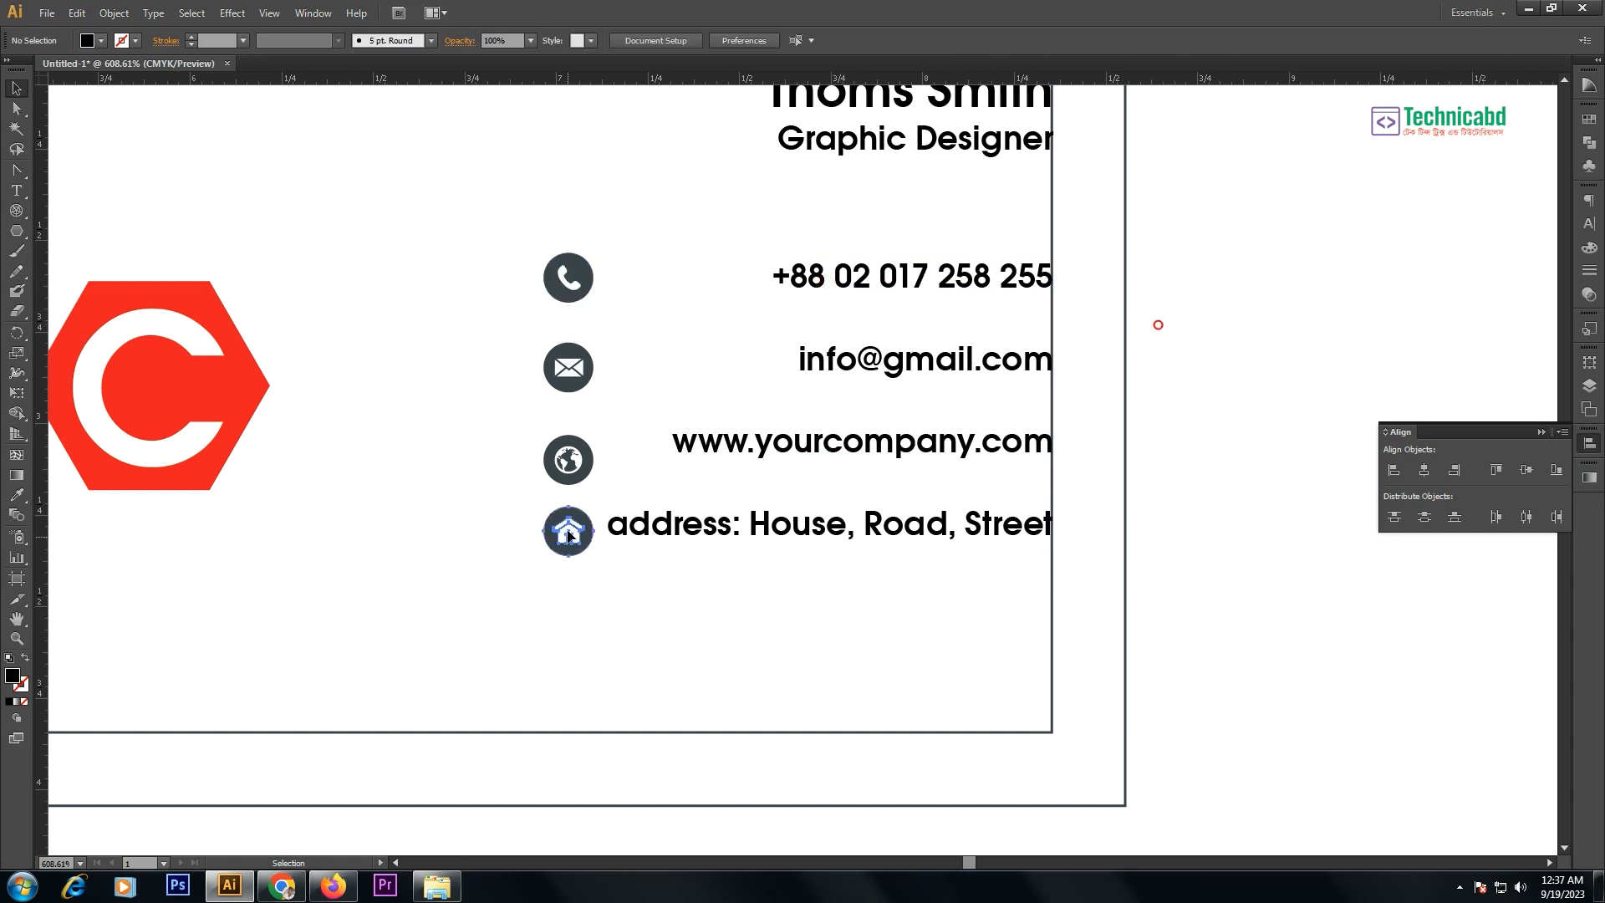
drag(531, 215, 590, 558)
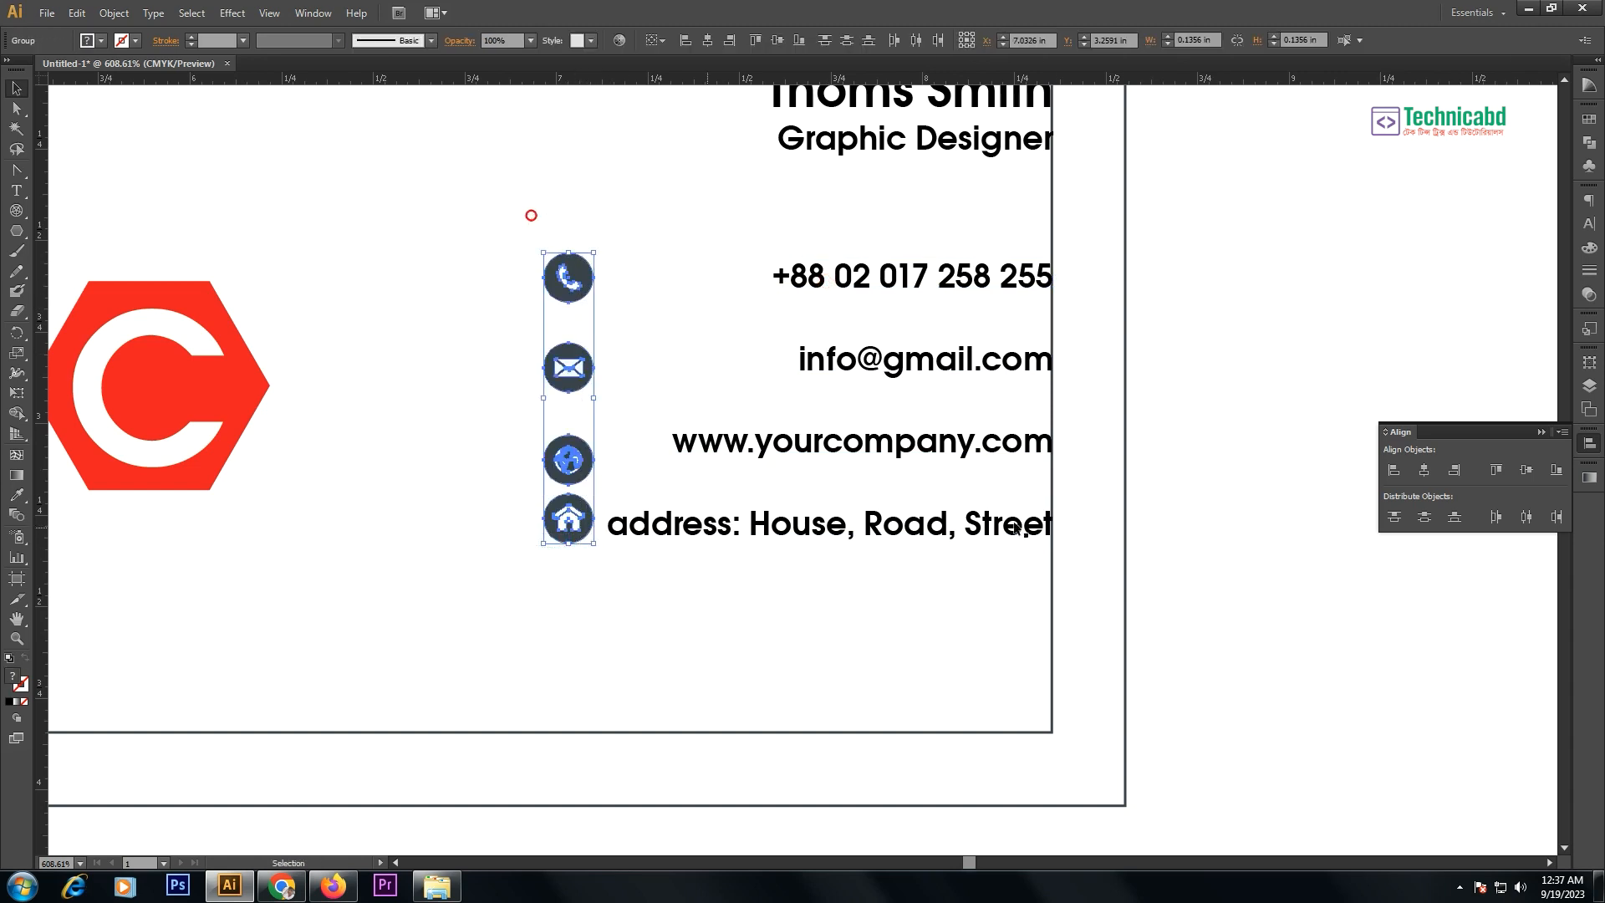
click(1424, 517)
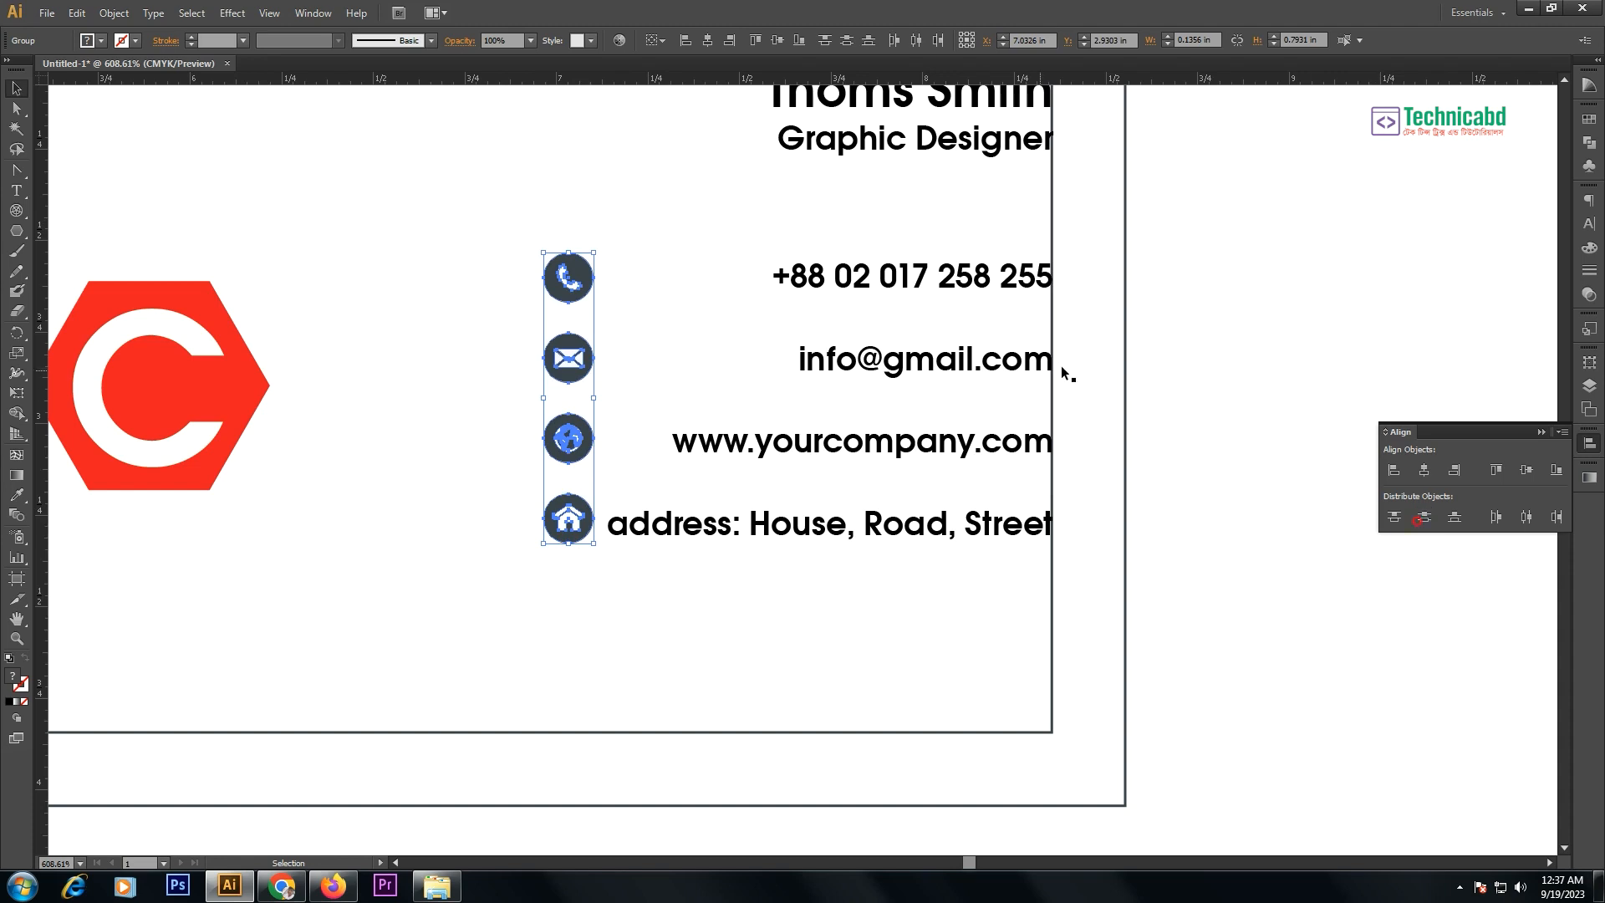
click(1220, 362)
drag(789, 306, 884, 392)
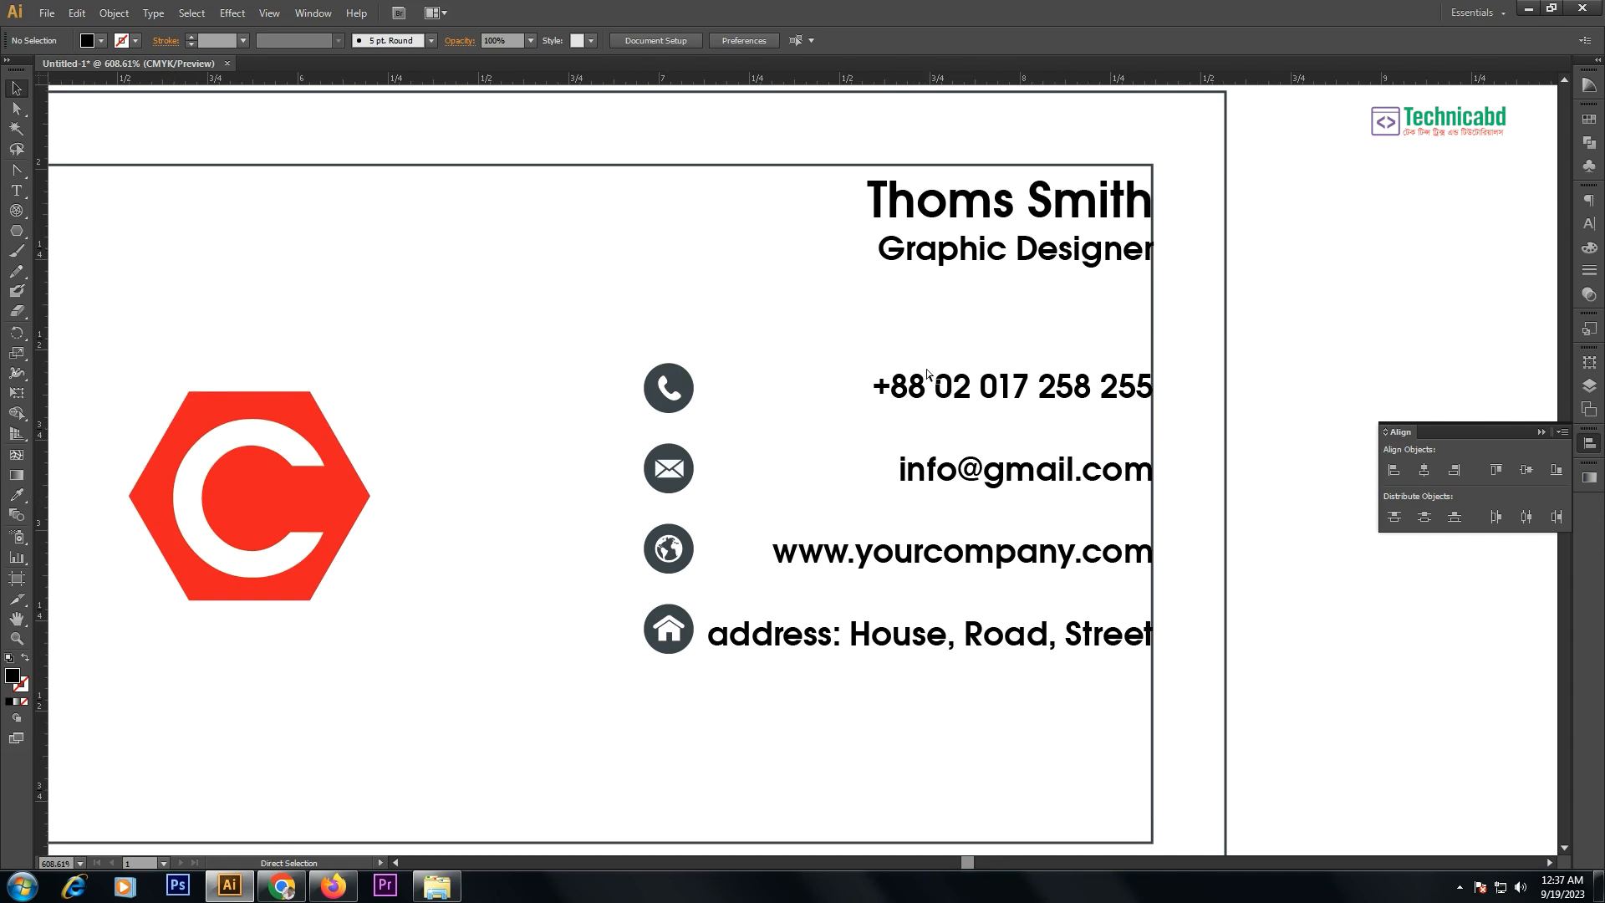
key(ctrl+minus)
- Duplicate the red logo and enlarge the copies into oversized shapes around the card's left side
drag(536, 380, 441, 501)
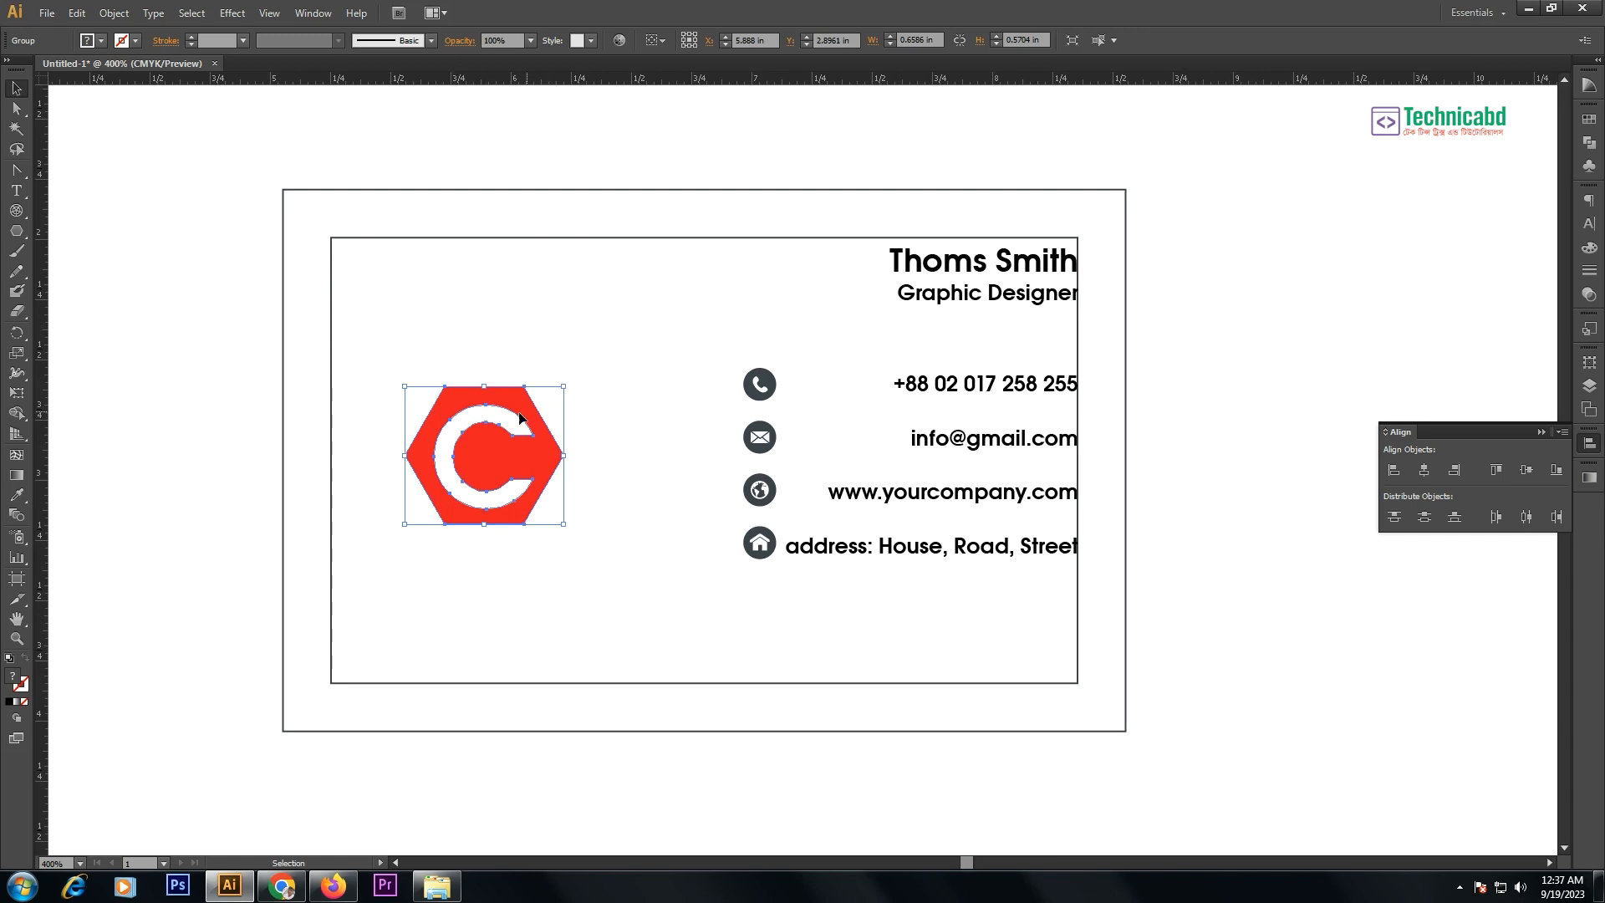
drag(512, 437, 306, 351)
drag(358, 303, 538, 211)
click(538, 208)
click(520, 153)
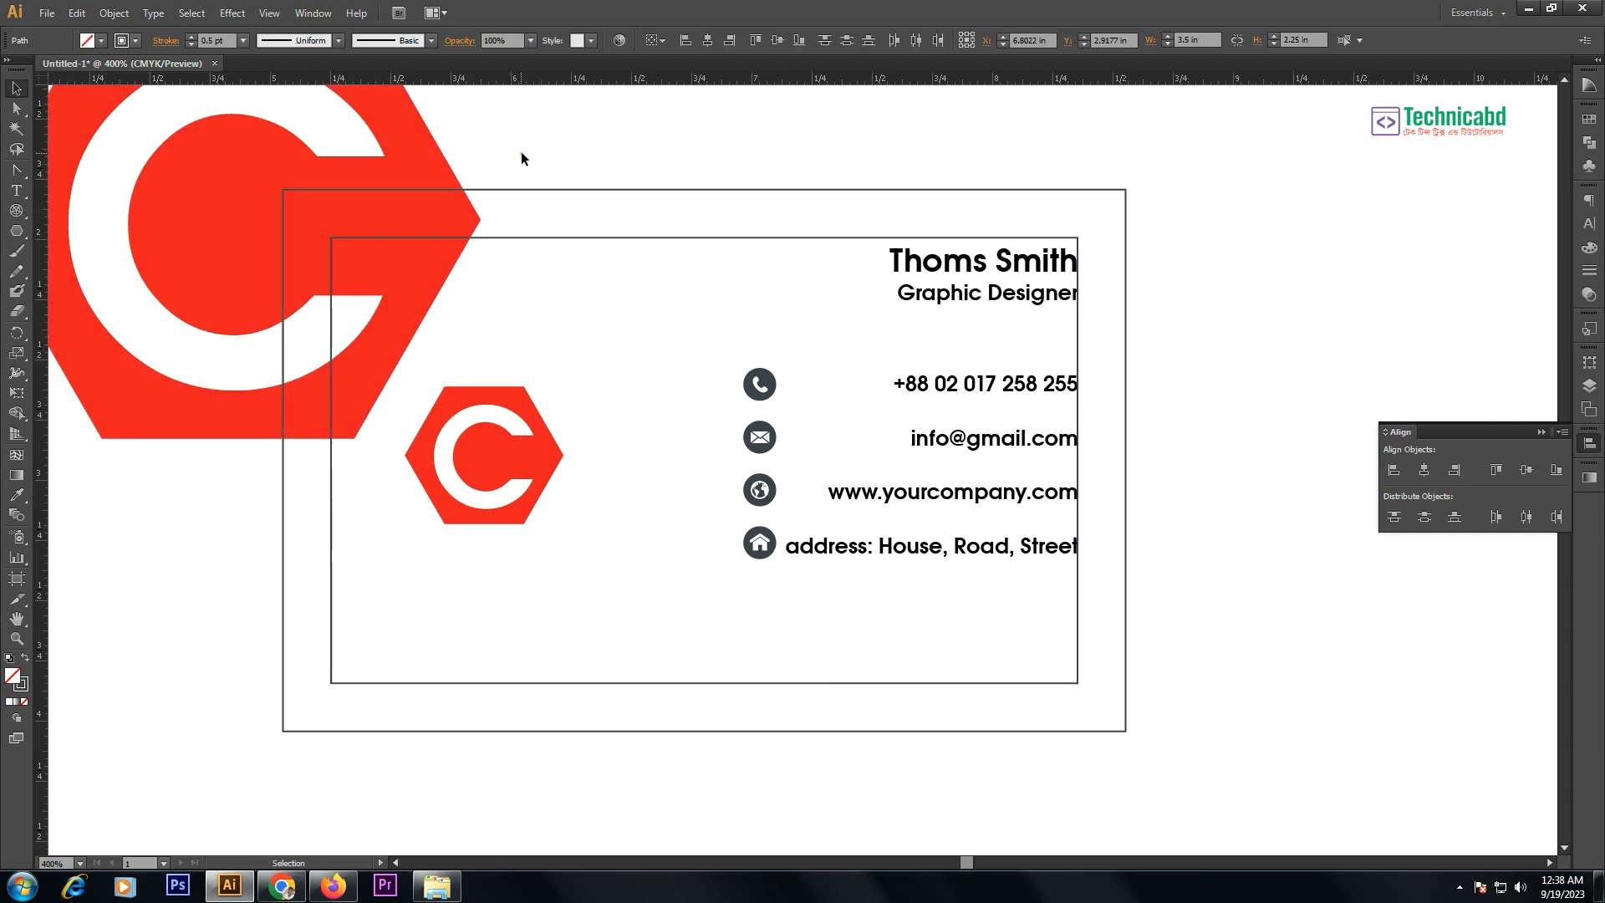
click(358, 311)
mouse_move(358, 311)
mouse_down()
mouse_move(409, 287)
mouse_move(451, 310)
mouse_move(423, 174)
mouse_move(746, 728)
mouse_move(693, 764)
mouse_move(745, 753)
mouse_move(759, 726)
mouse_move(718, 644)
mouse_up()
click(584, 127)
key(space)
key(space)
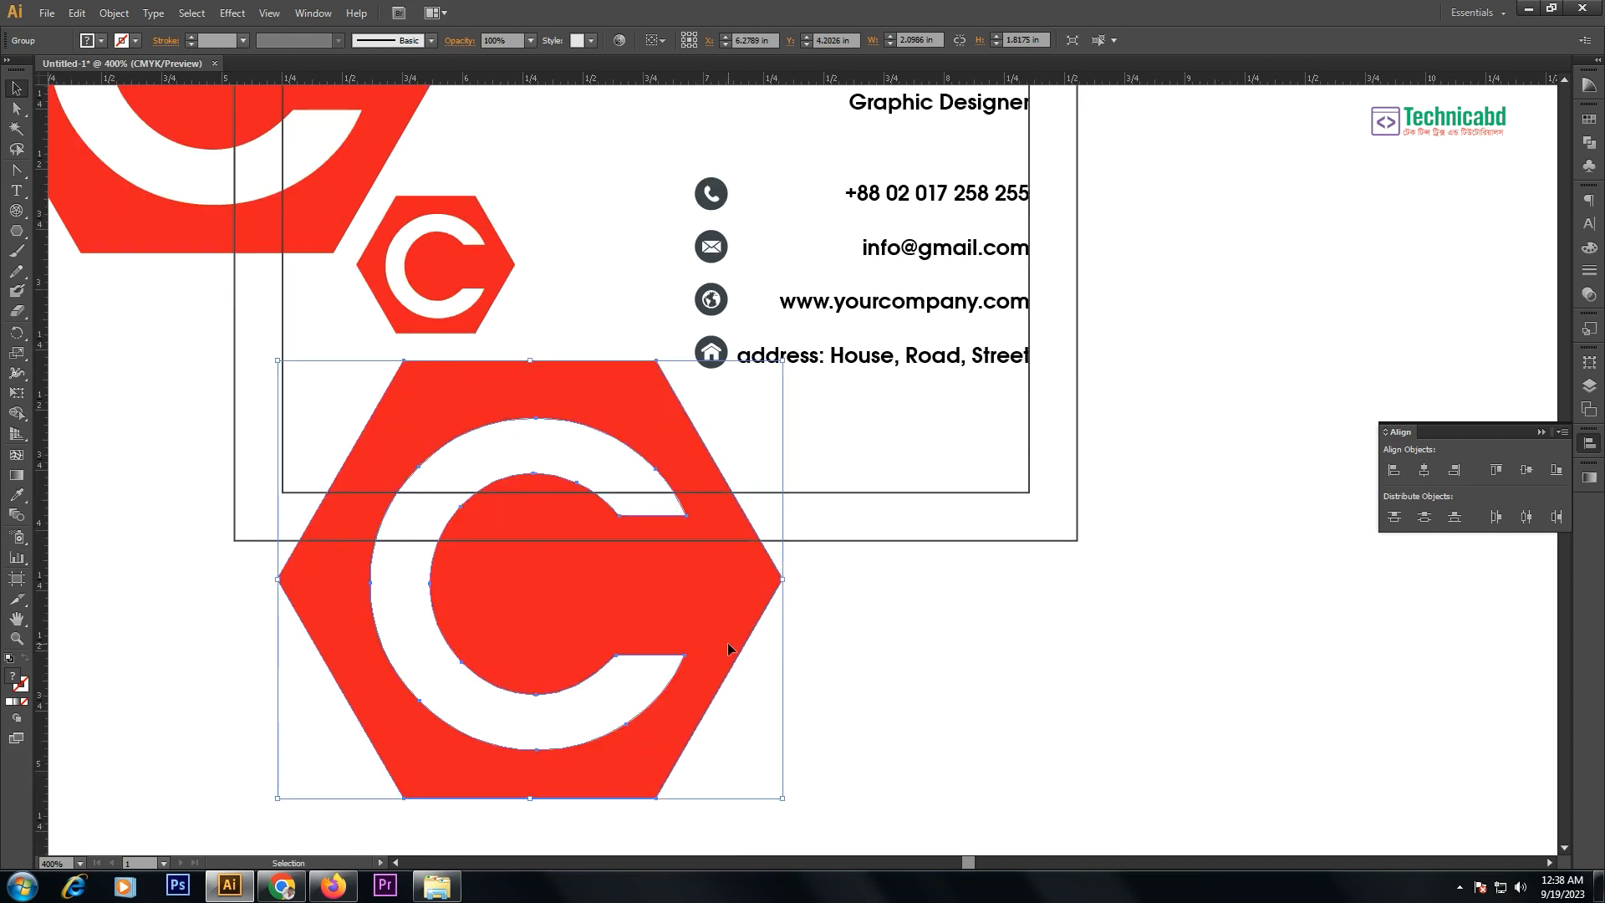
scroll(659, 538, up, 3)
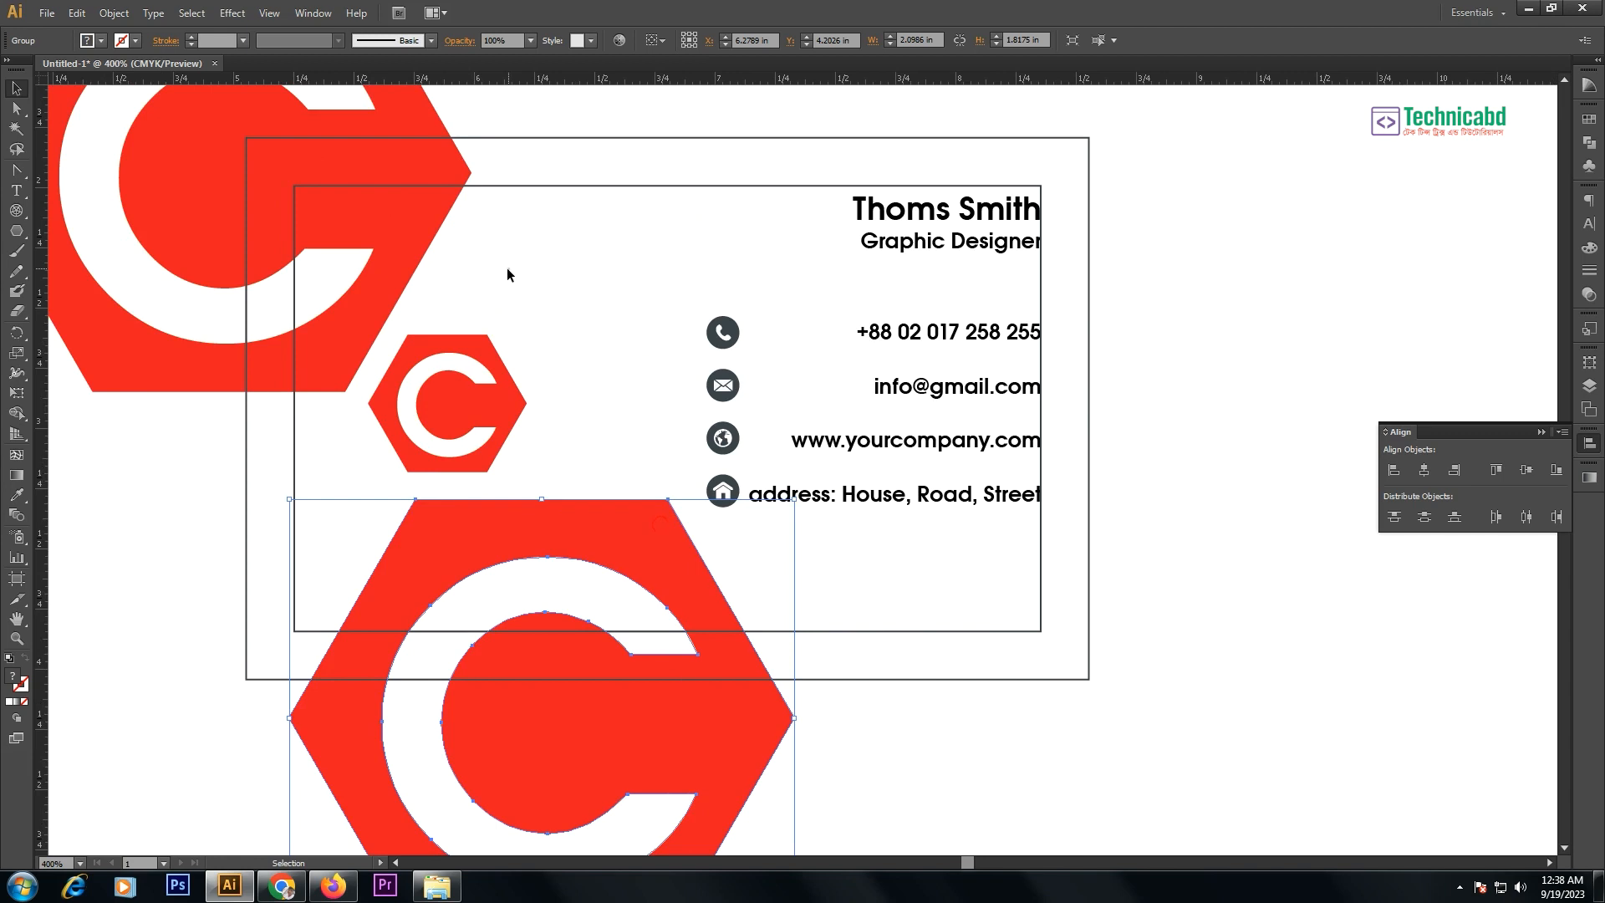
- Colour both large hexagons light grey (K 22)
key(a)
click(402, 251)
click(1589, 247)
click(1401, 298)
drag(1463, 278, 1456, 274)
click(1223, 461)
- Set the four contact icon circles to 80% black
key(v)
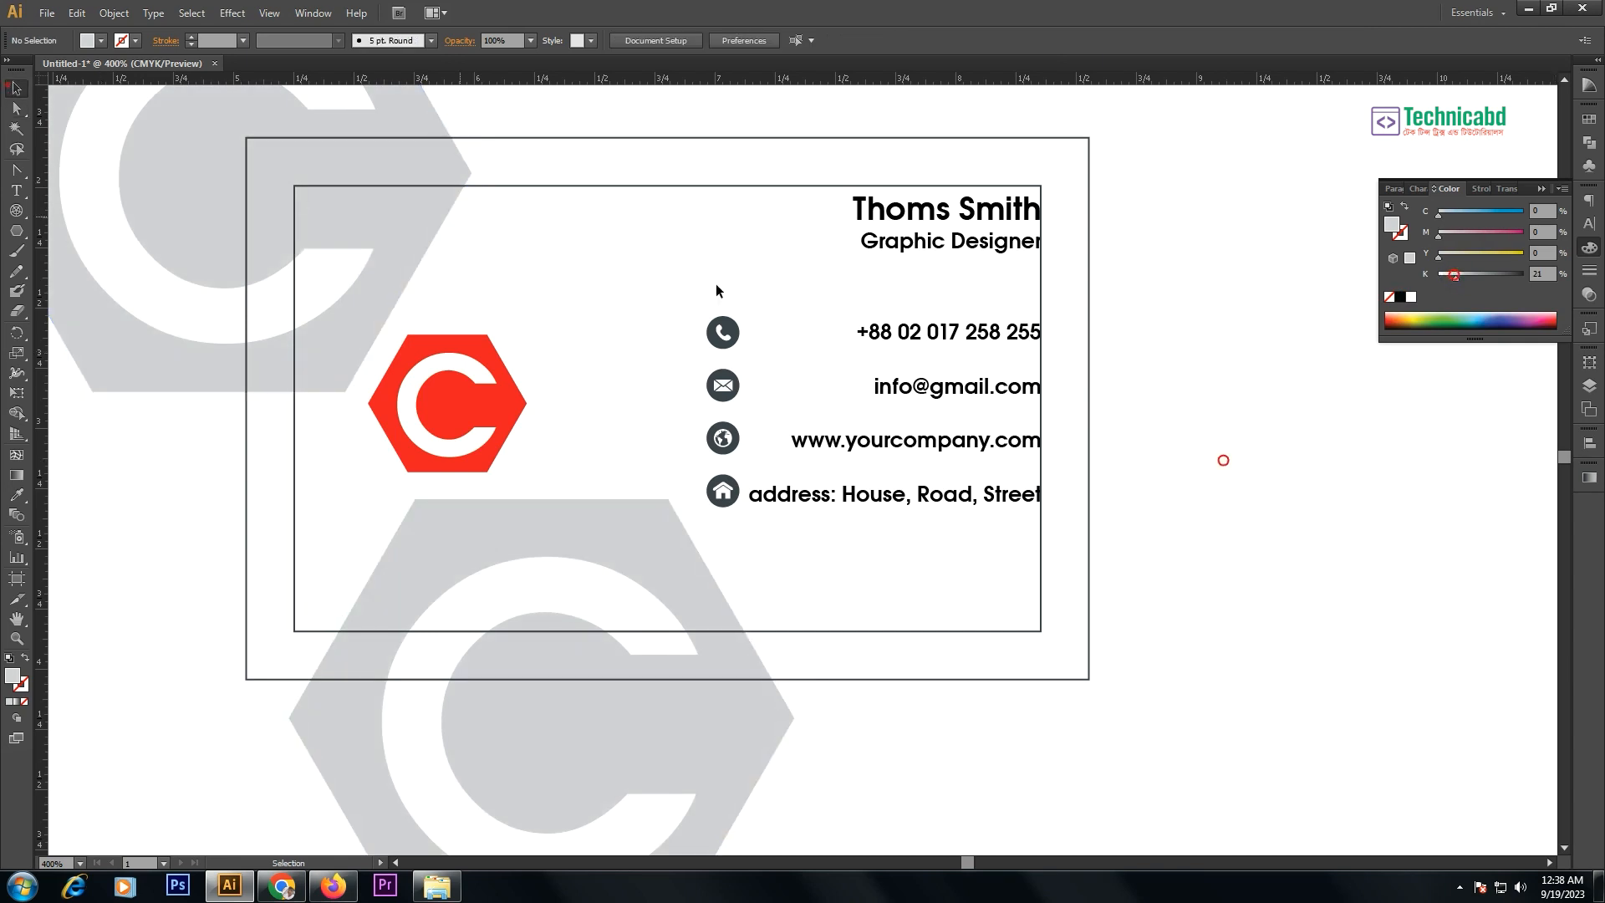
drag(1369, 461, 1407, 521)
key(a)
click(721, 327)
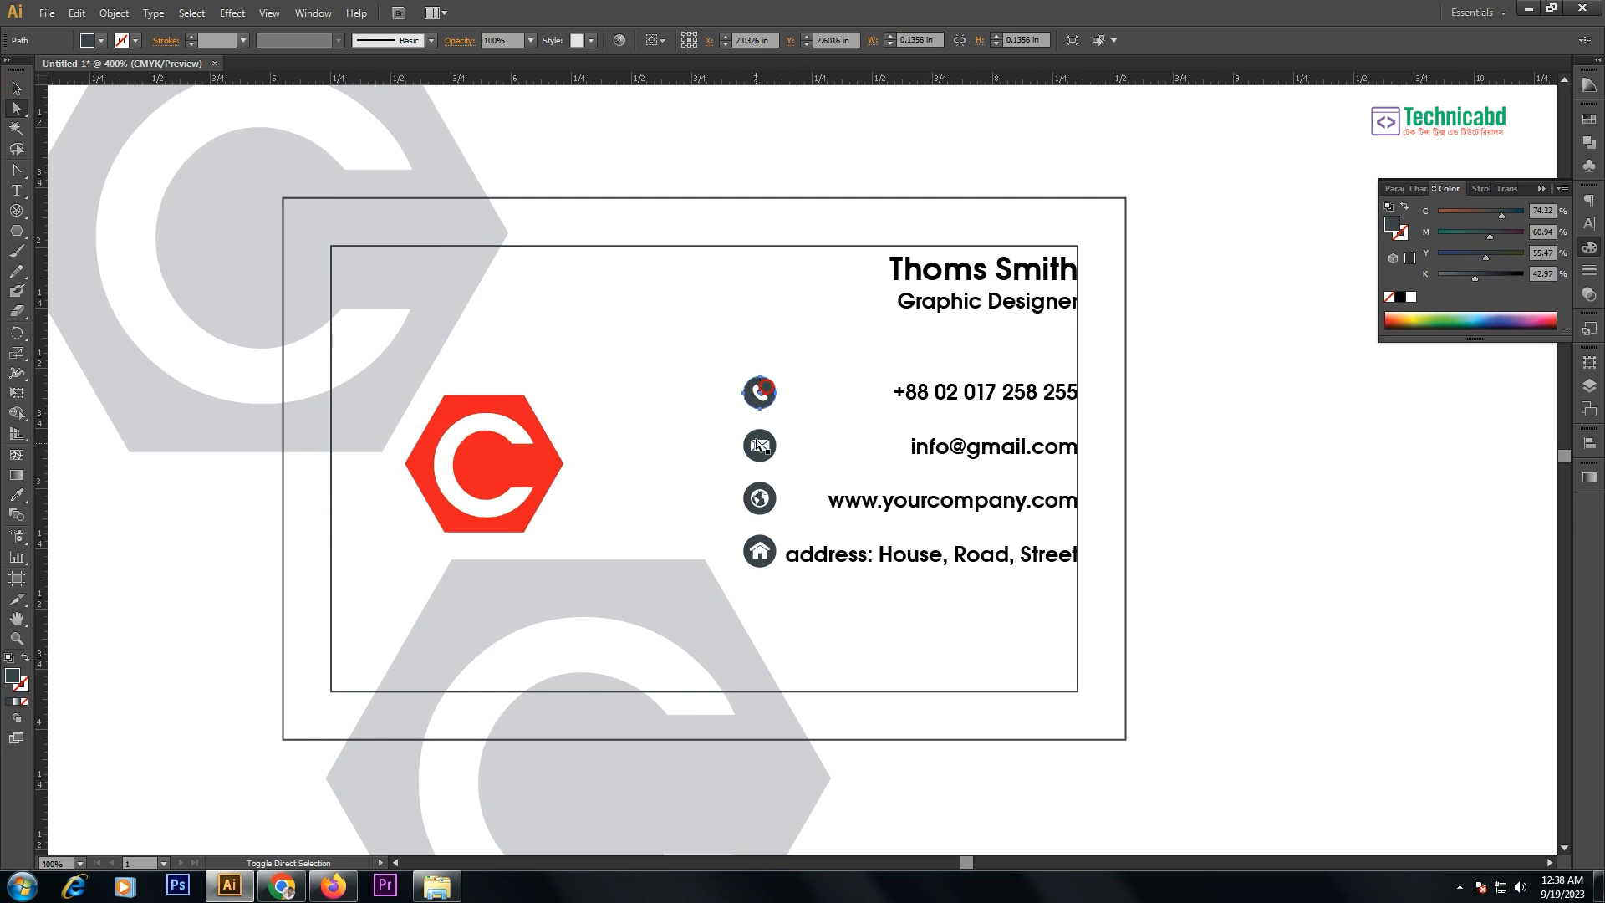
shift+click(721, 381)
shift+click(769, 490)
shift+click(774, 545)
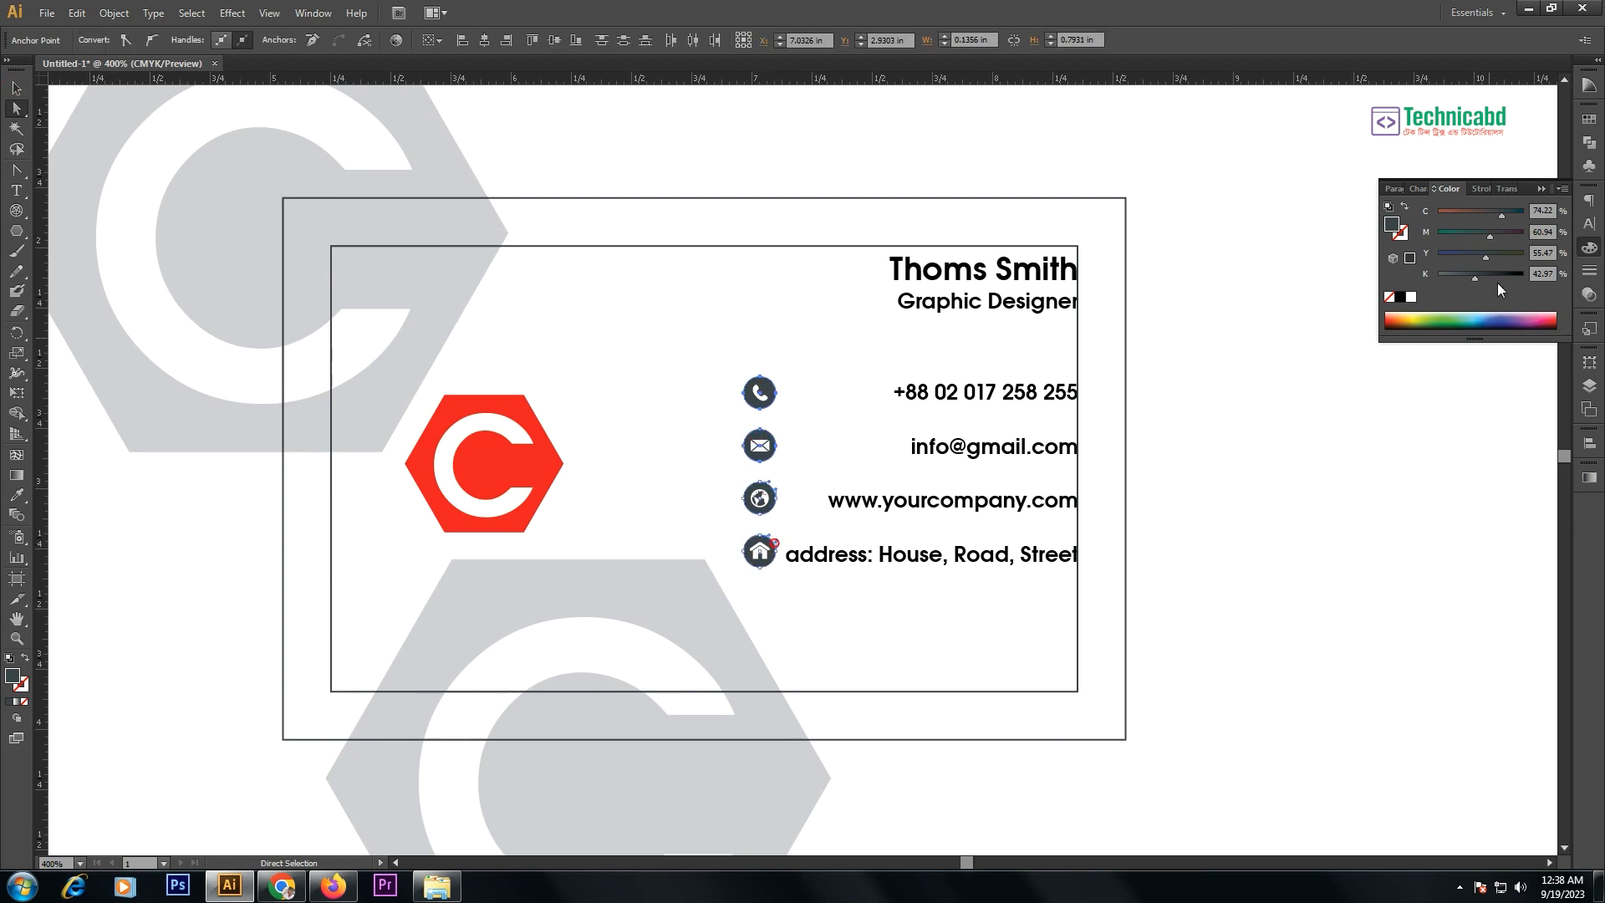
click(1401, 297)
click(1487, 277)
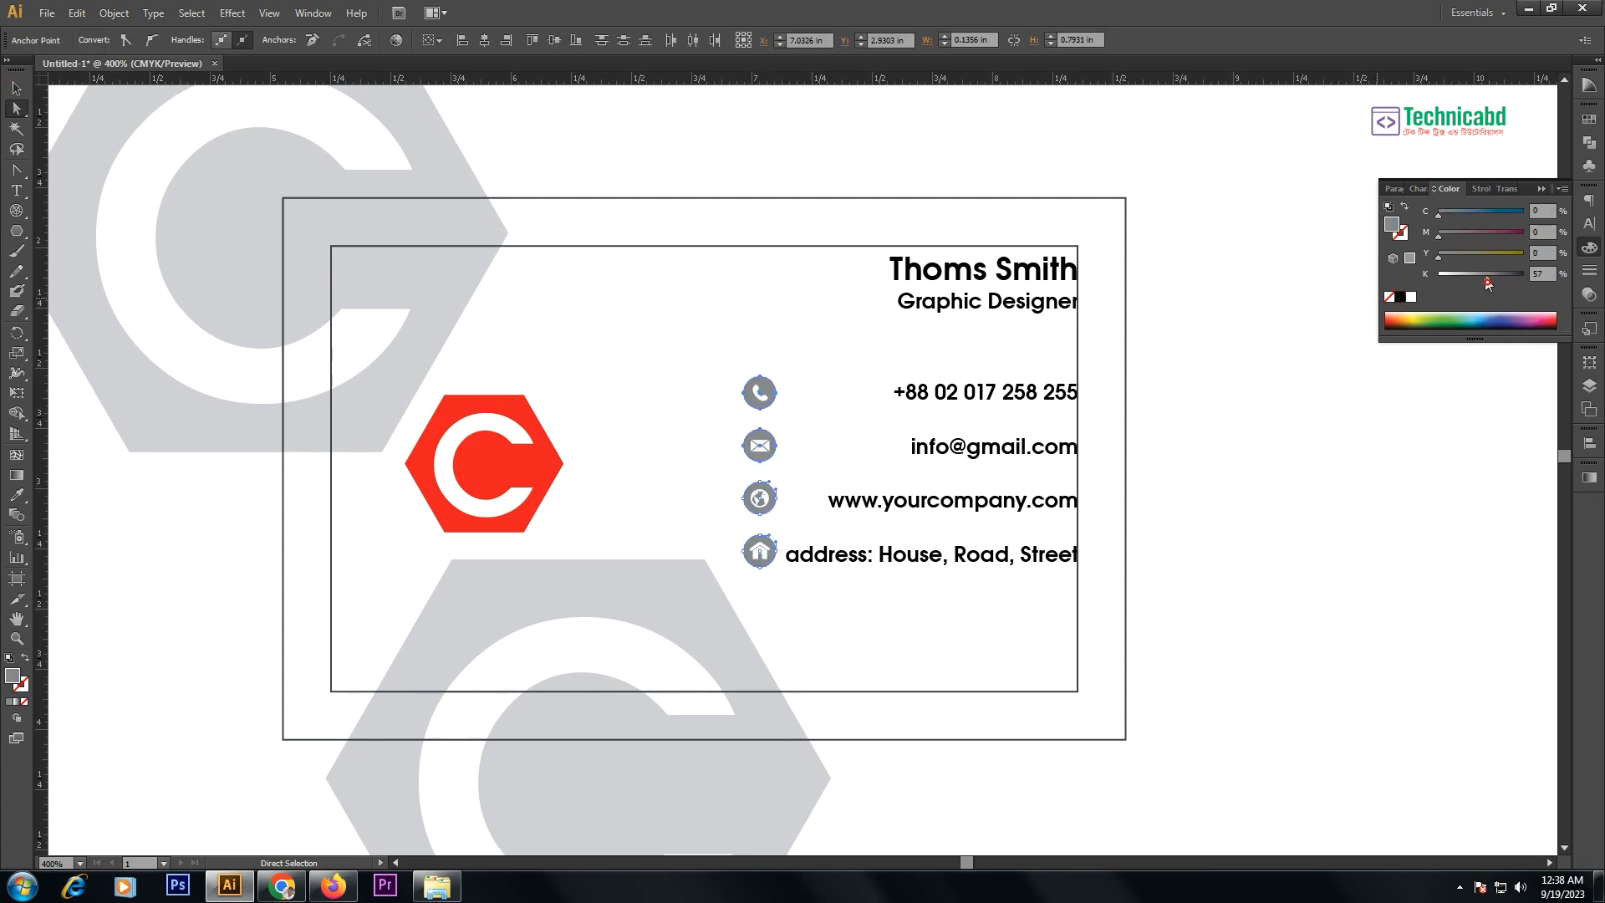
click(1543, 273)
text(80)
key(Return)
- Set the four contact text lines to 80% black
drag(994, 385, 1008, 562)
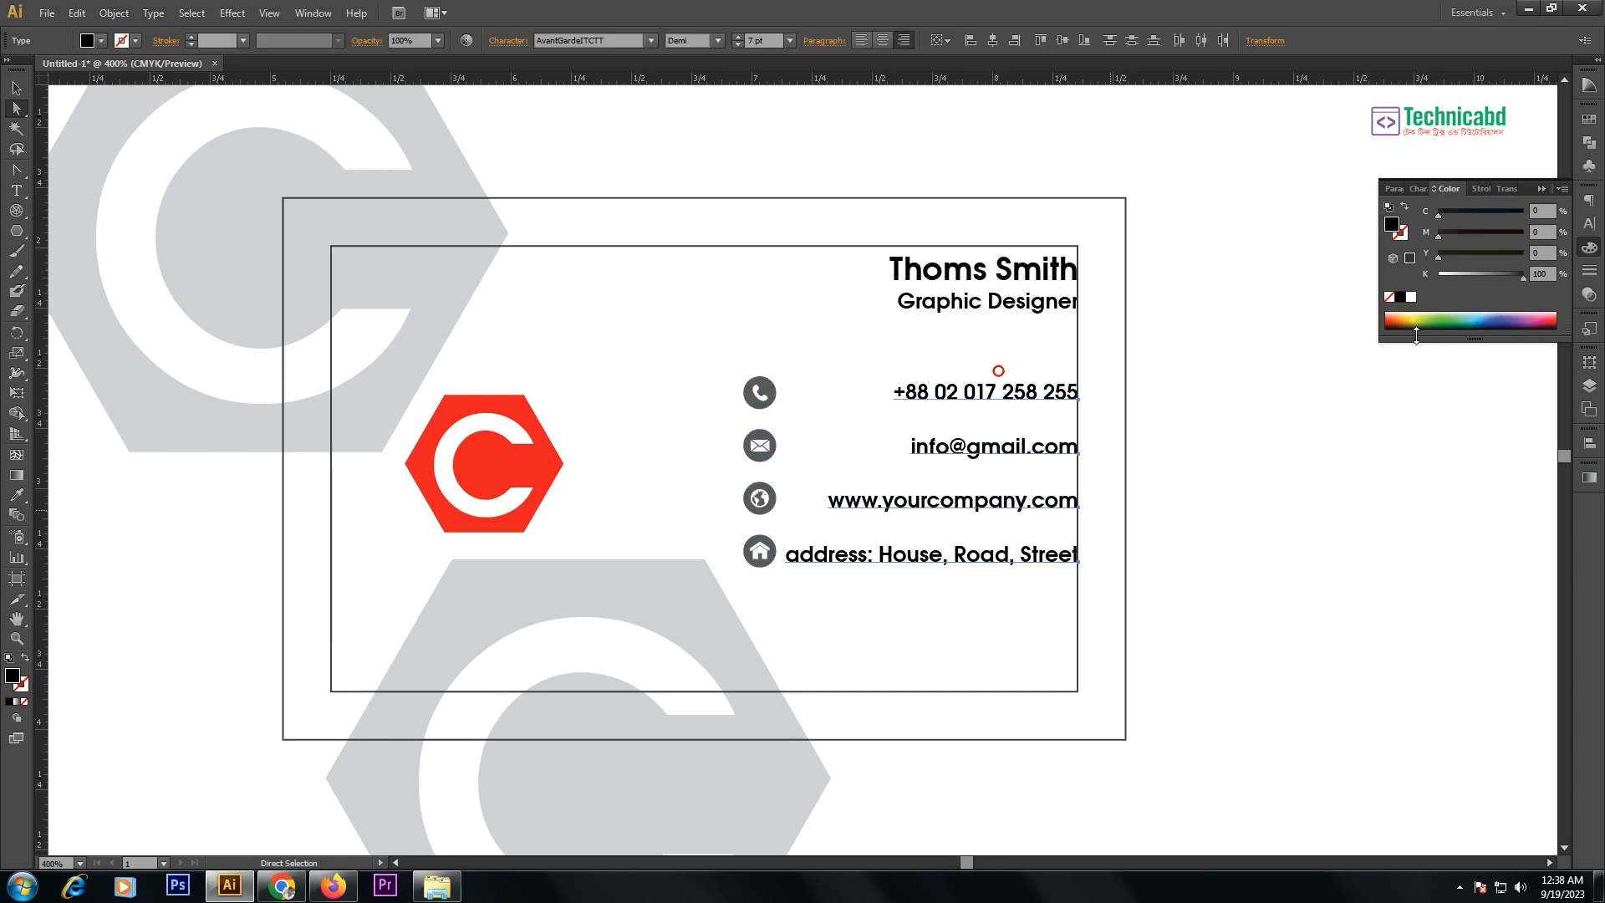
click(1546, 274)
text(80)
key(Return)
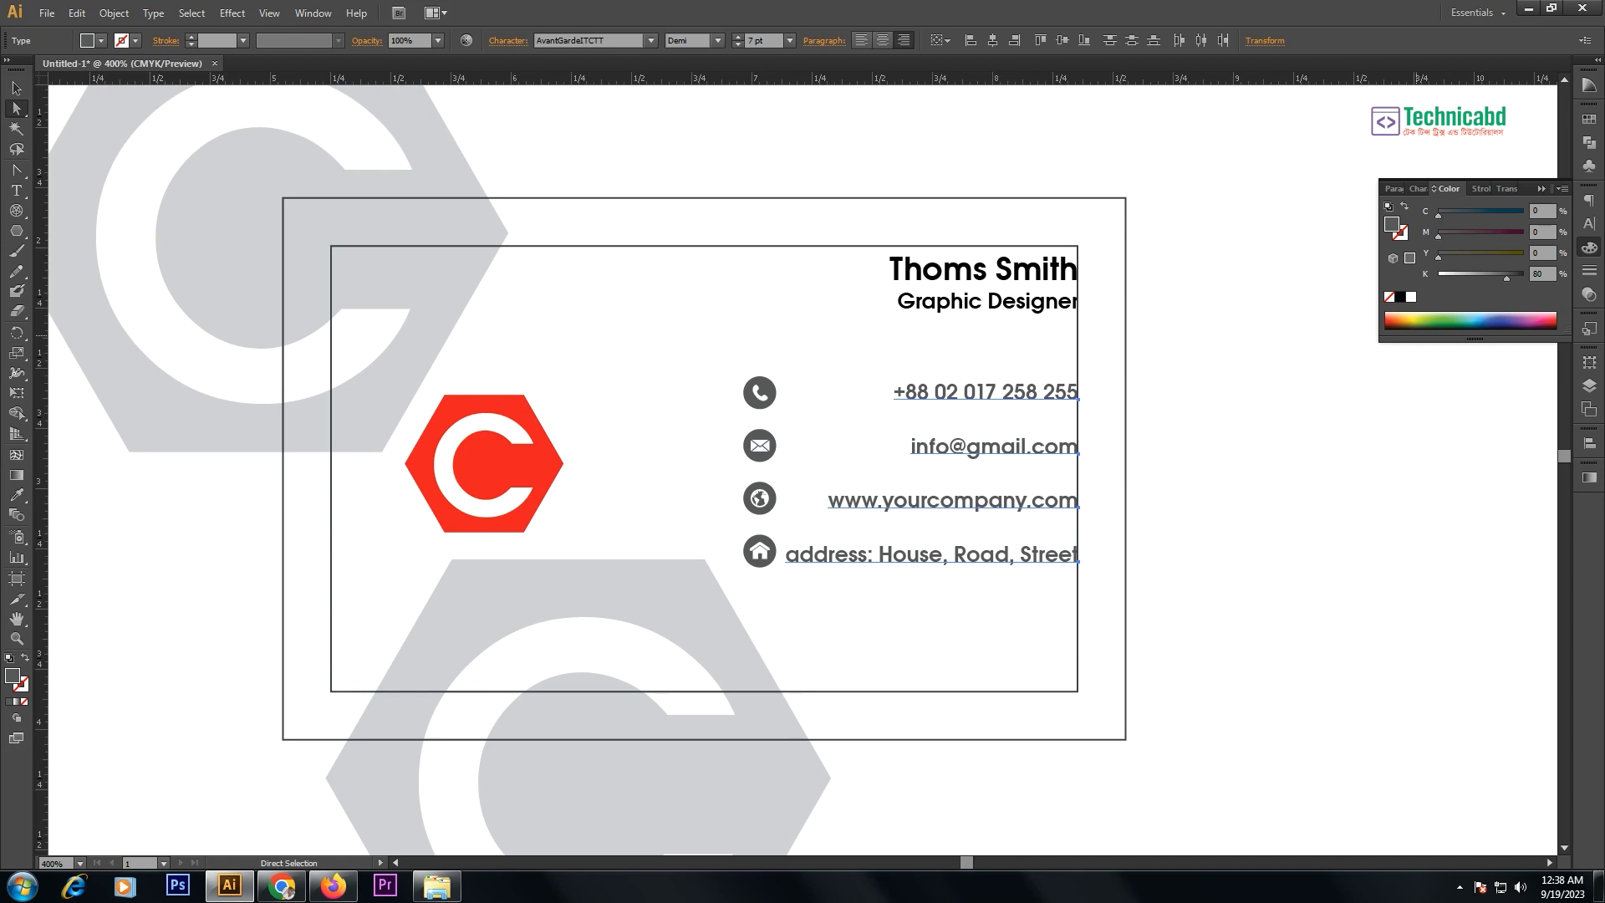
click(1211, 322)
- Move the contact block lower on the card and shift the lower grey hexagon left
key(v)
drag(735, 358, 967, 631)
click(1245, 583)
drag(617, 579, 438, 593)
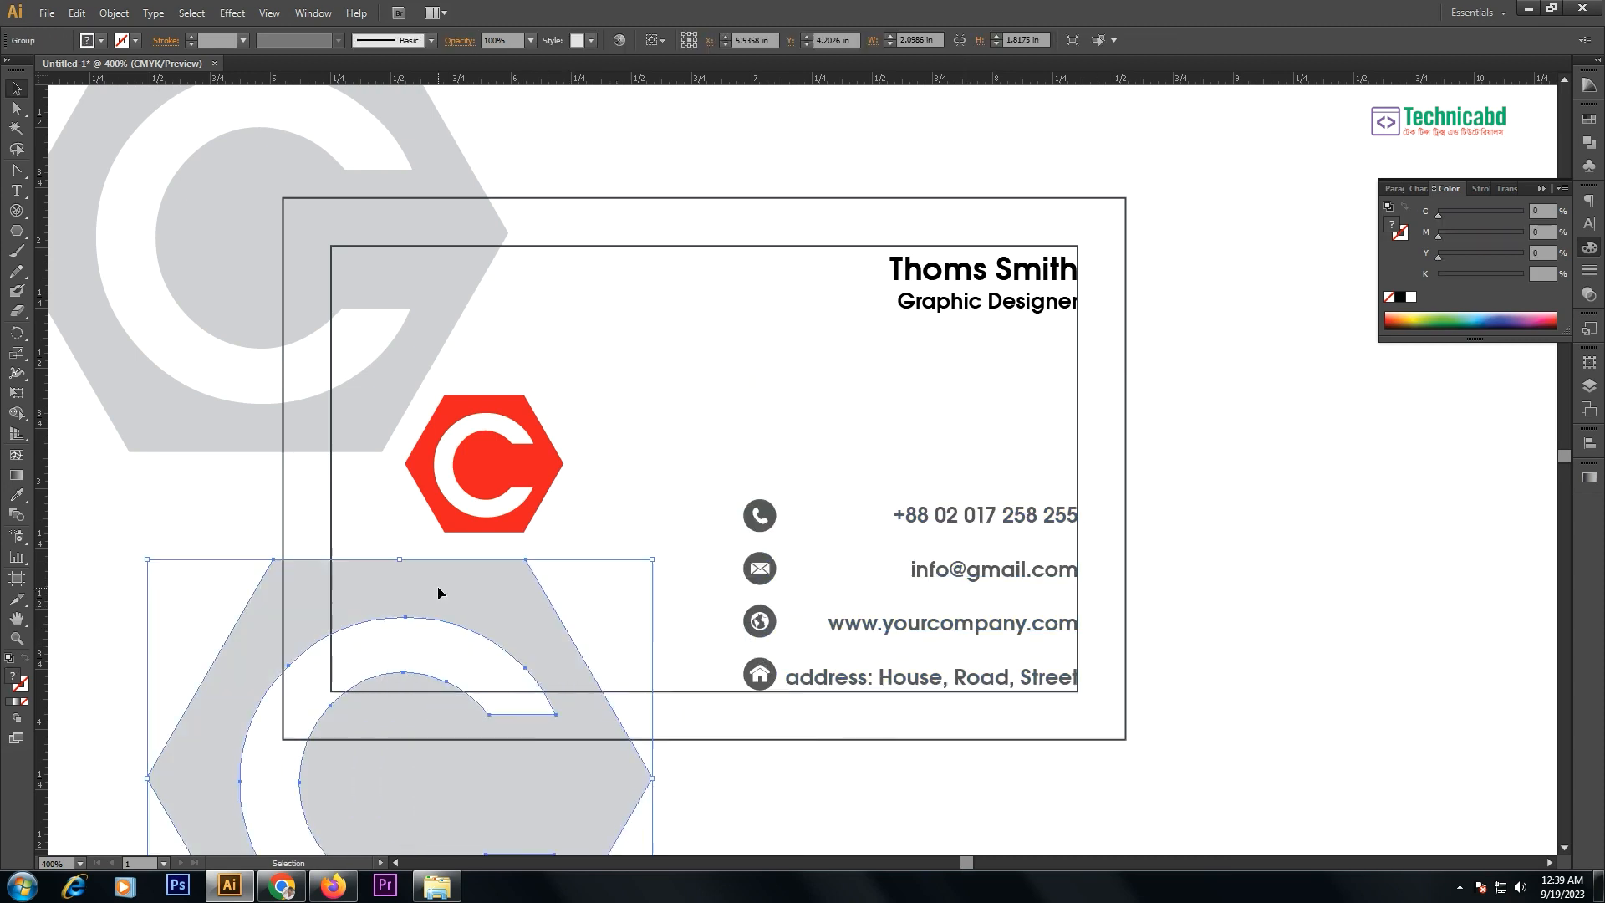
click(657, 445)
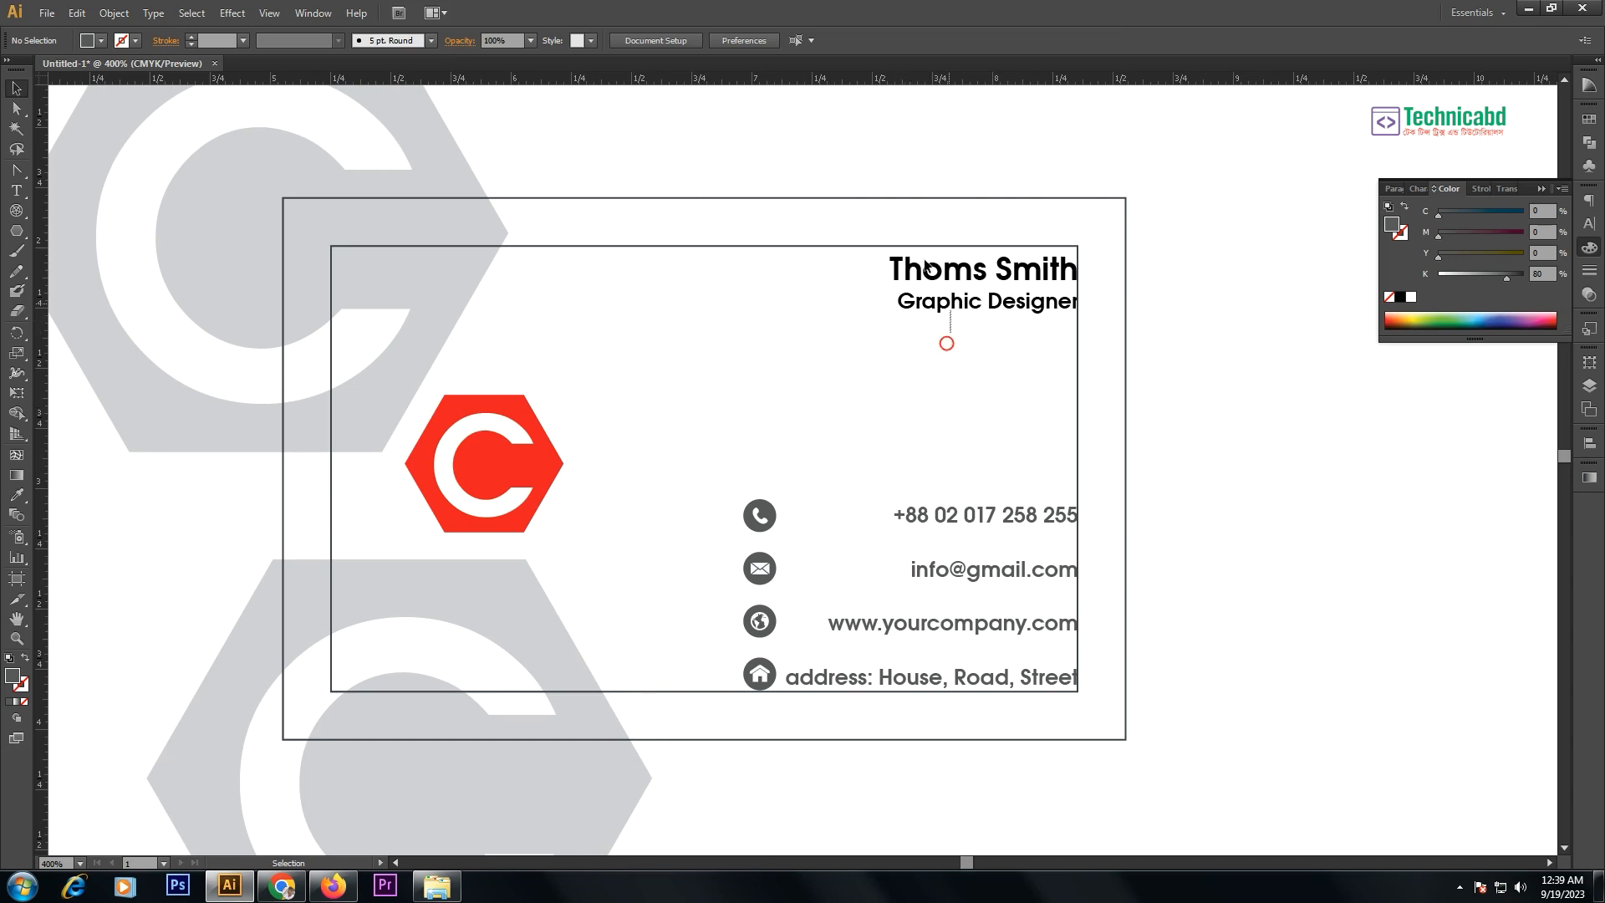
click(923, 305)
- Enlarge the name and title slightly and move the icons closer to the contact text
drag(889, 313, 865, 321)
click(754, 429)
drag(744, 457, 756, 685)
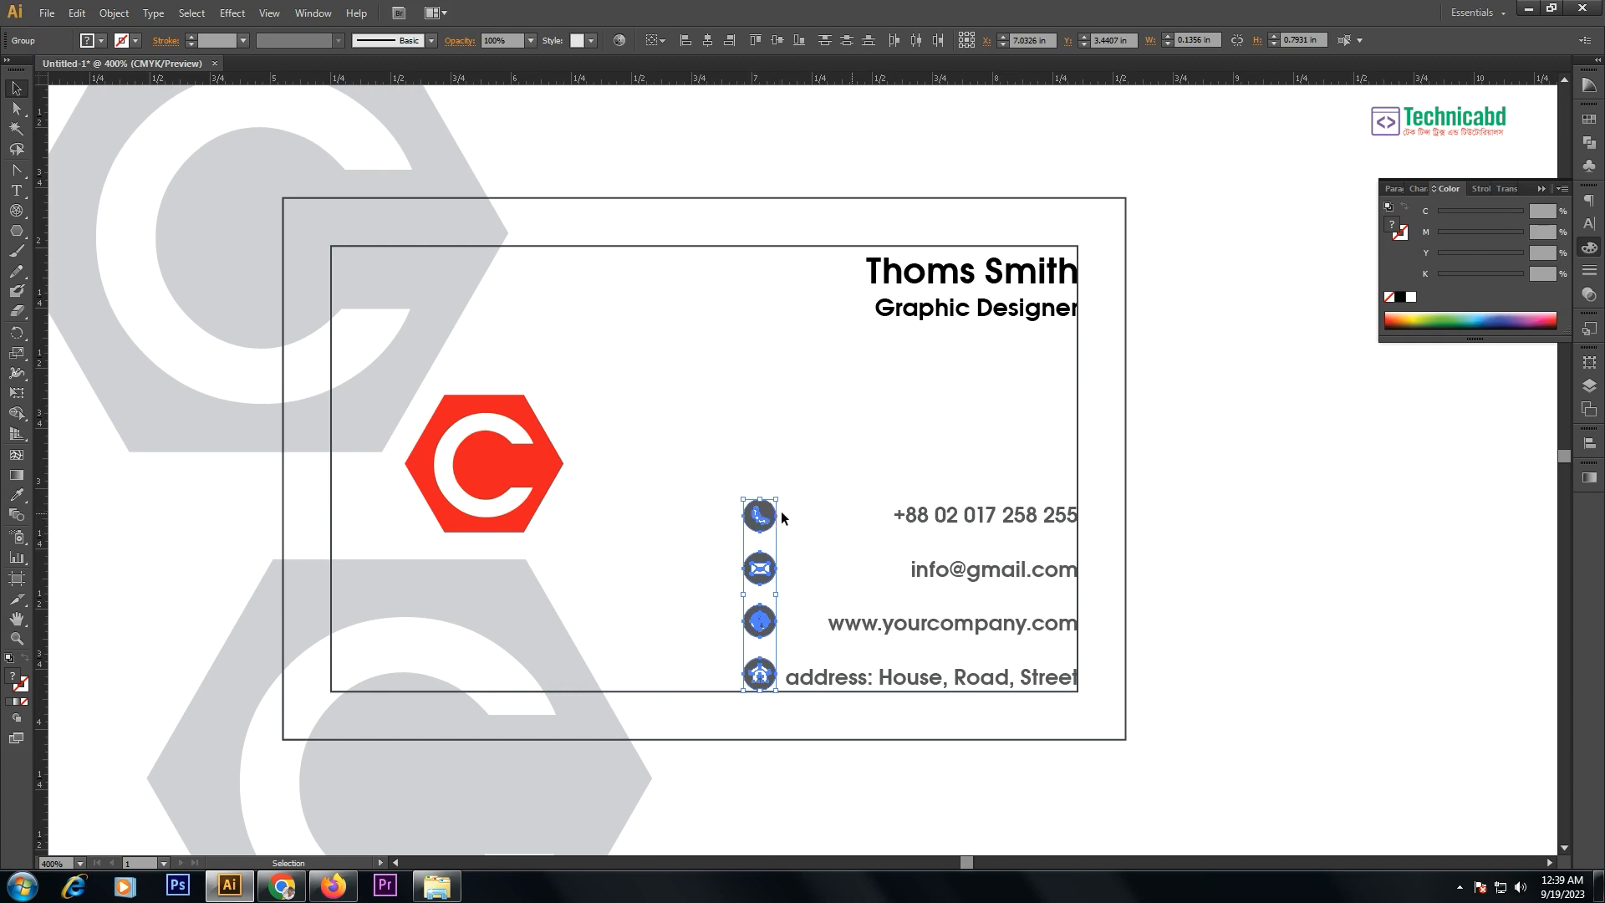
drag(760, 568, 1106, 575)
drag(956, 497, 954, 681)
click(1312, 611)
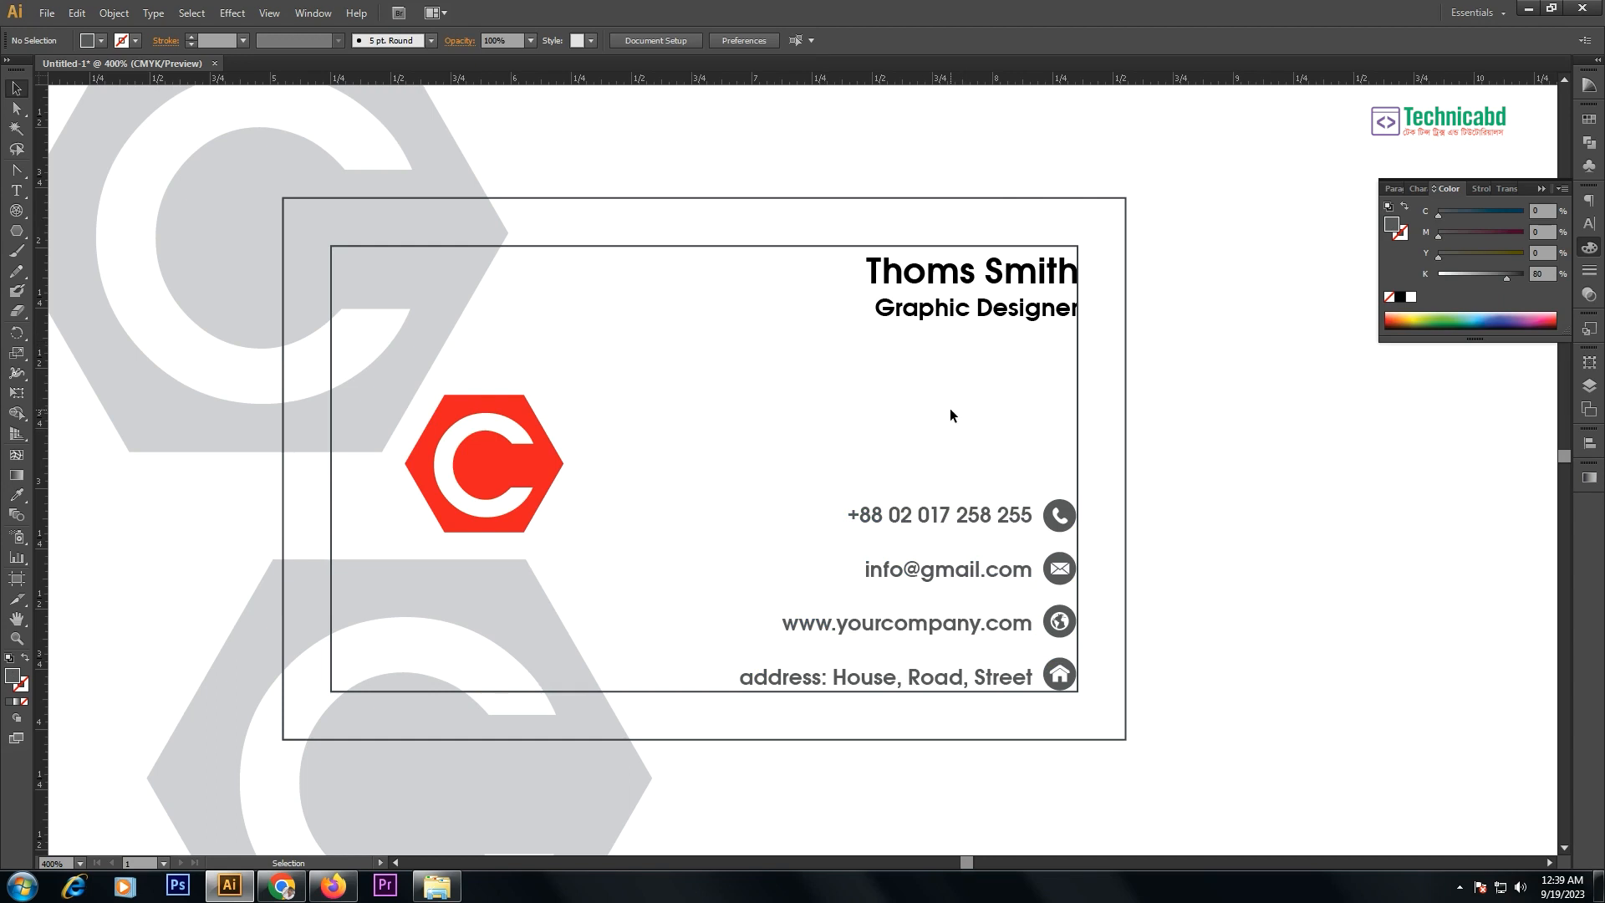
- With the Pen tool, anchor a line at the right end below 'Graphic Designer'
click(507, 430)
scroll(670, 372, down, 1)
key(p)
click(714, 311)
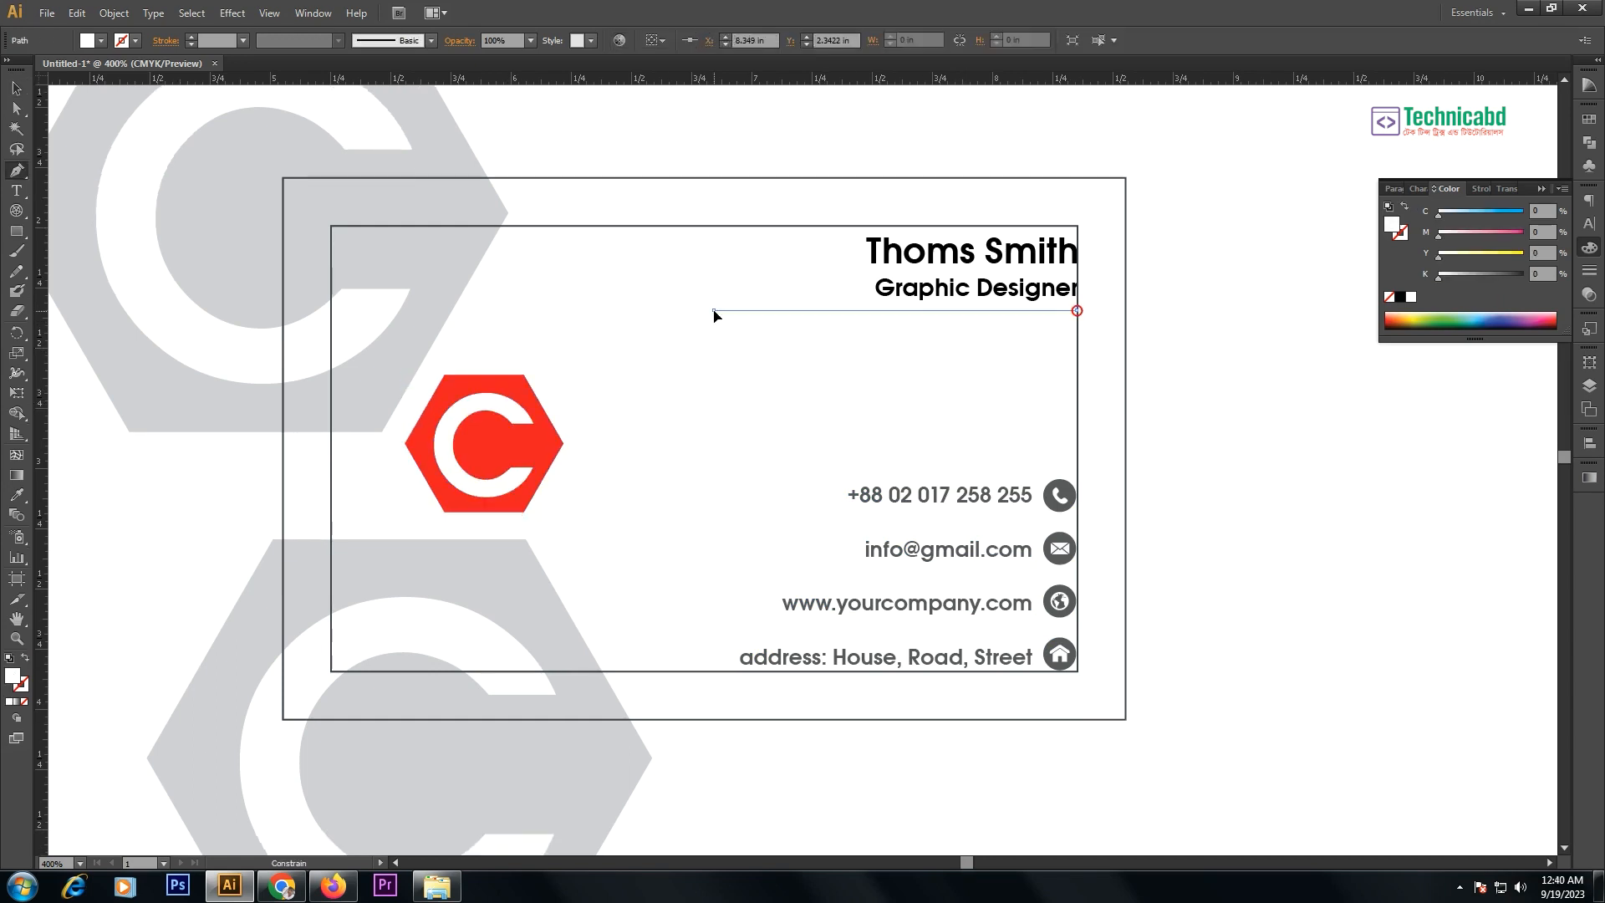
- Give the rule a black stroke with no fill and finish the line
click(1400, 297)
key(shift+x)
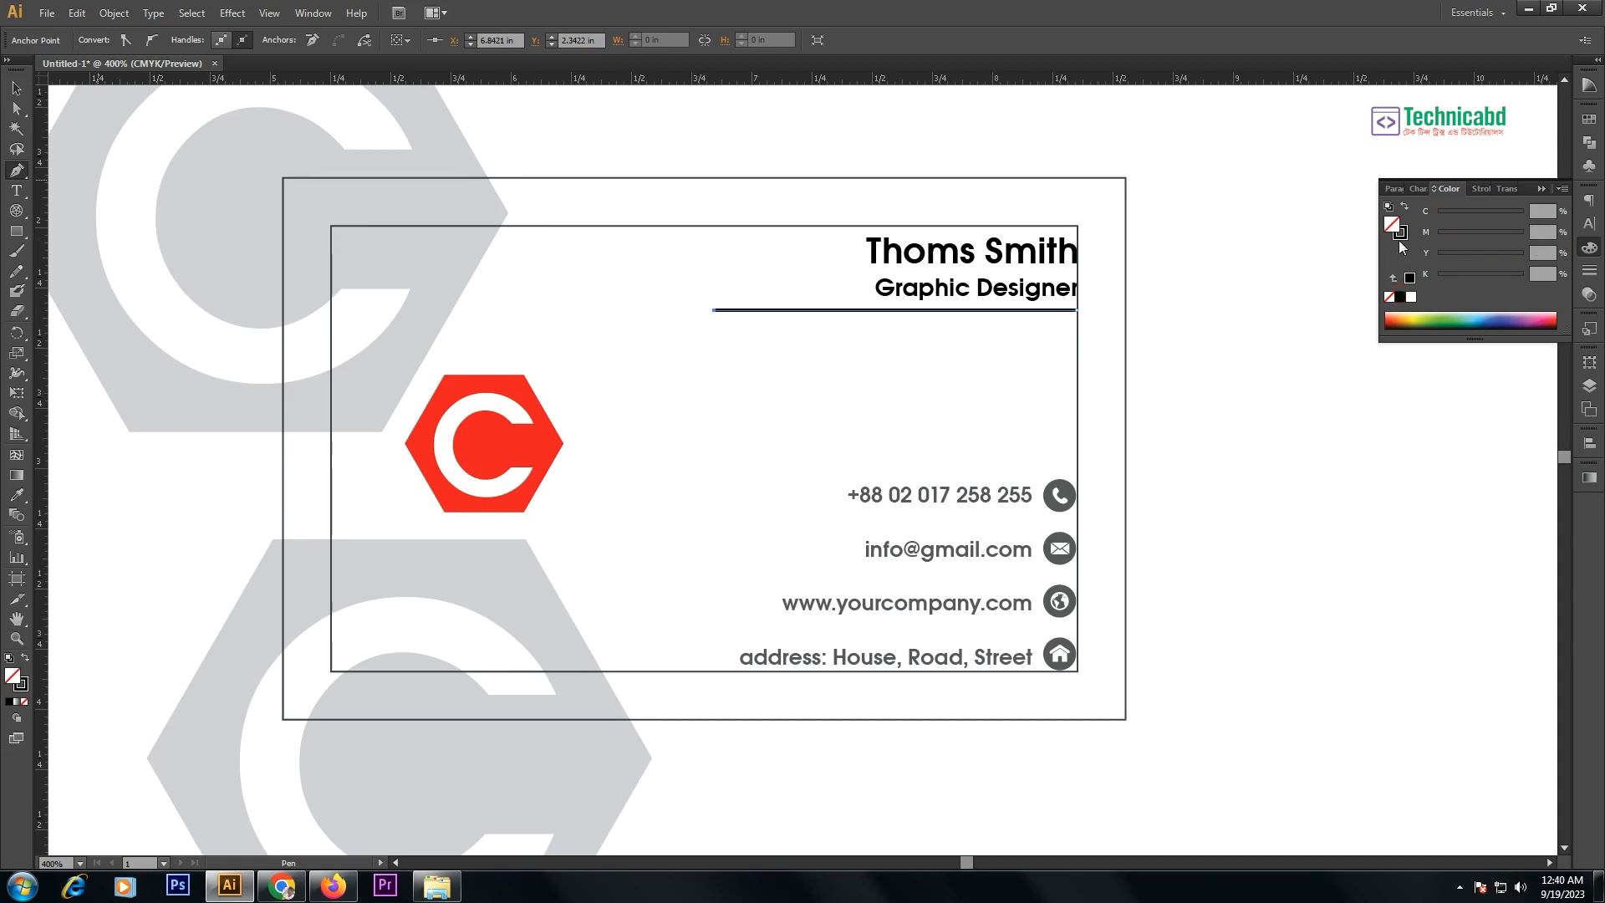
key(ctrl+F10)
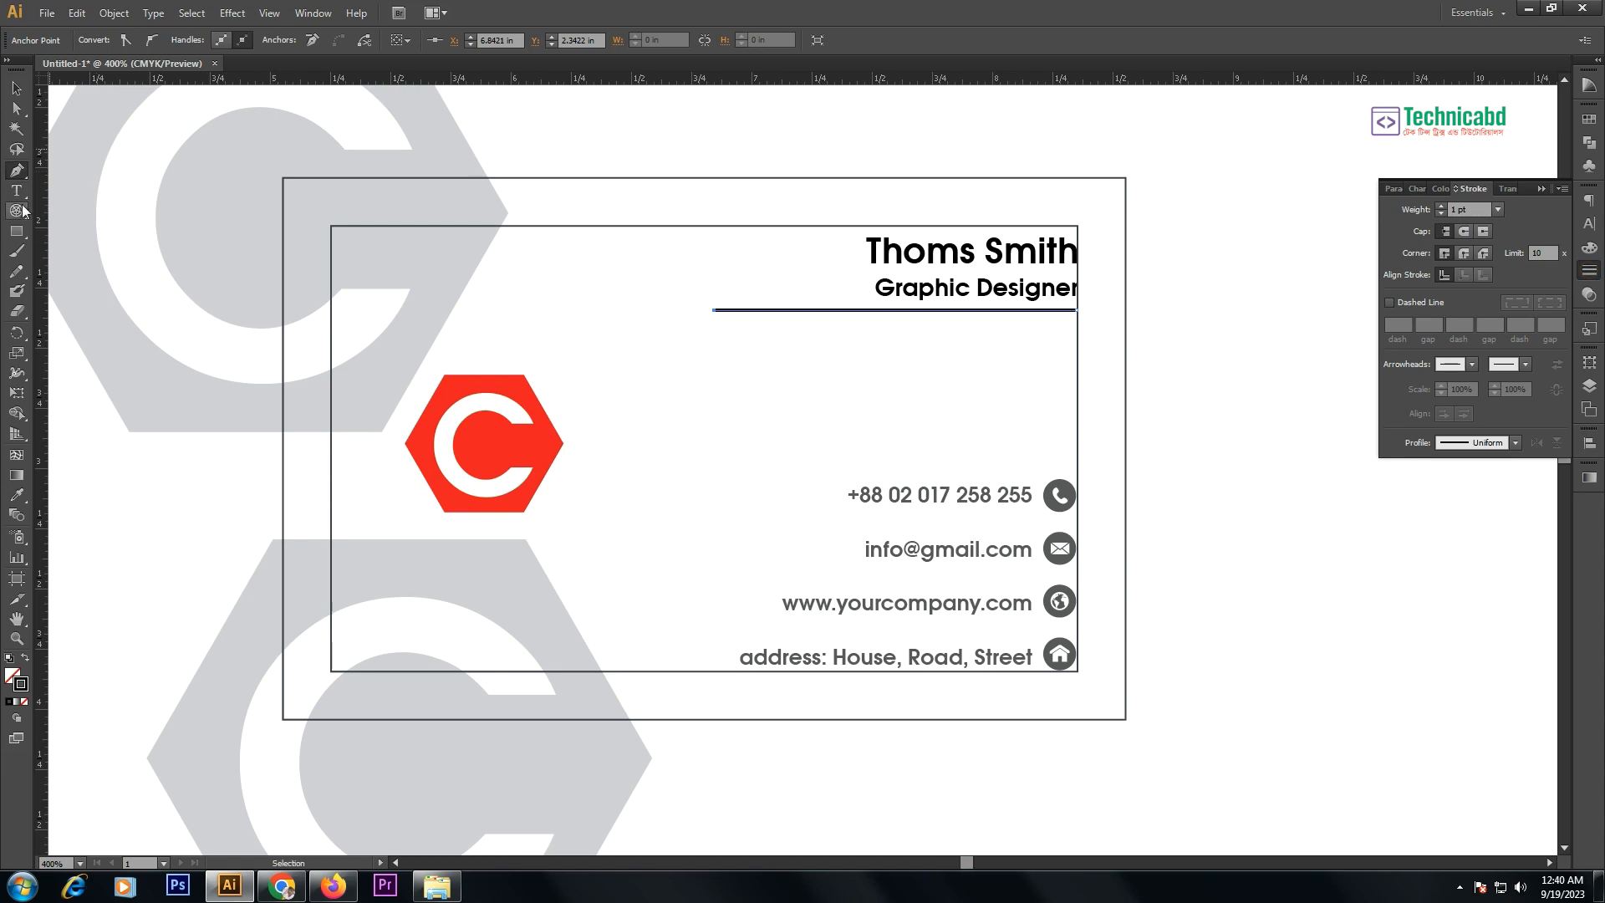
- Draw a small solid black square at the rule's left end
click(17, 233)
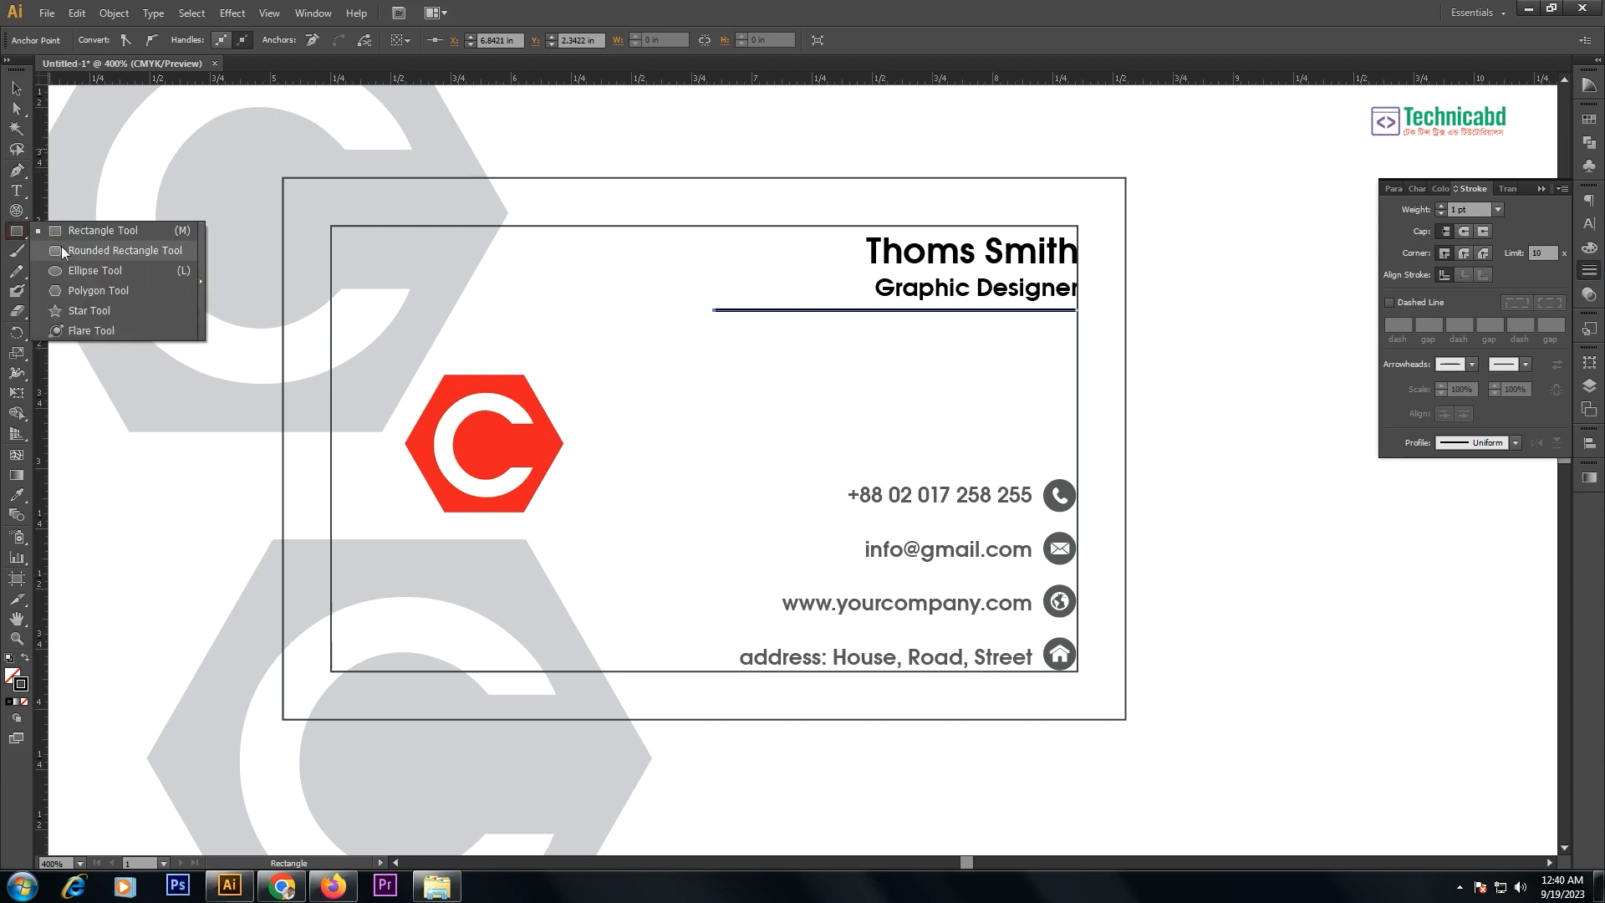
key(ctrl+space)
drag(591, 179, 1030, 456)
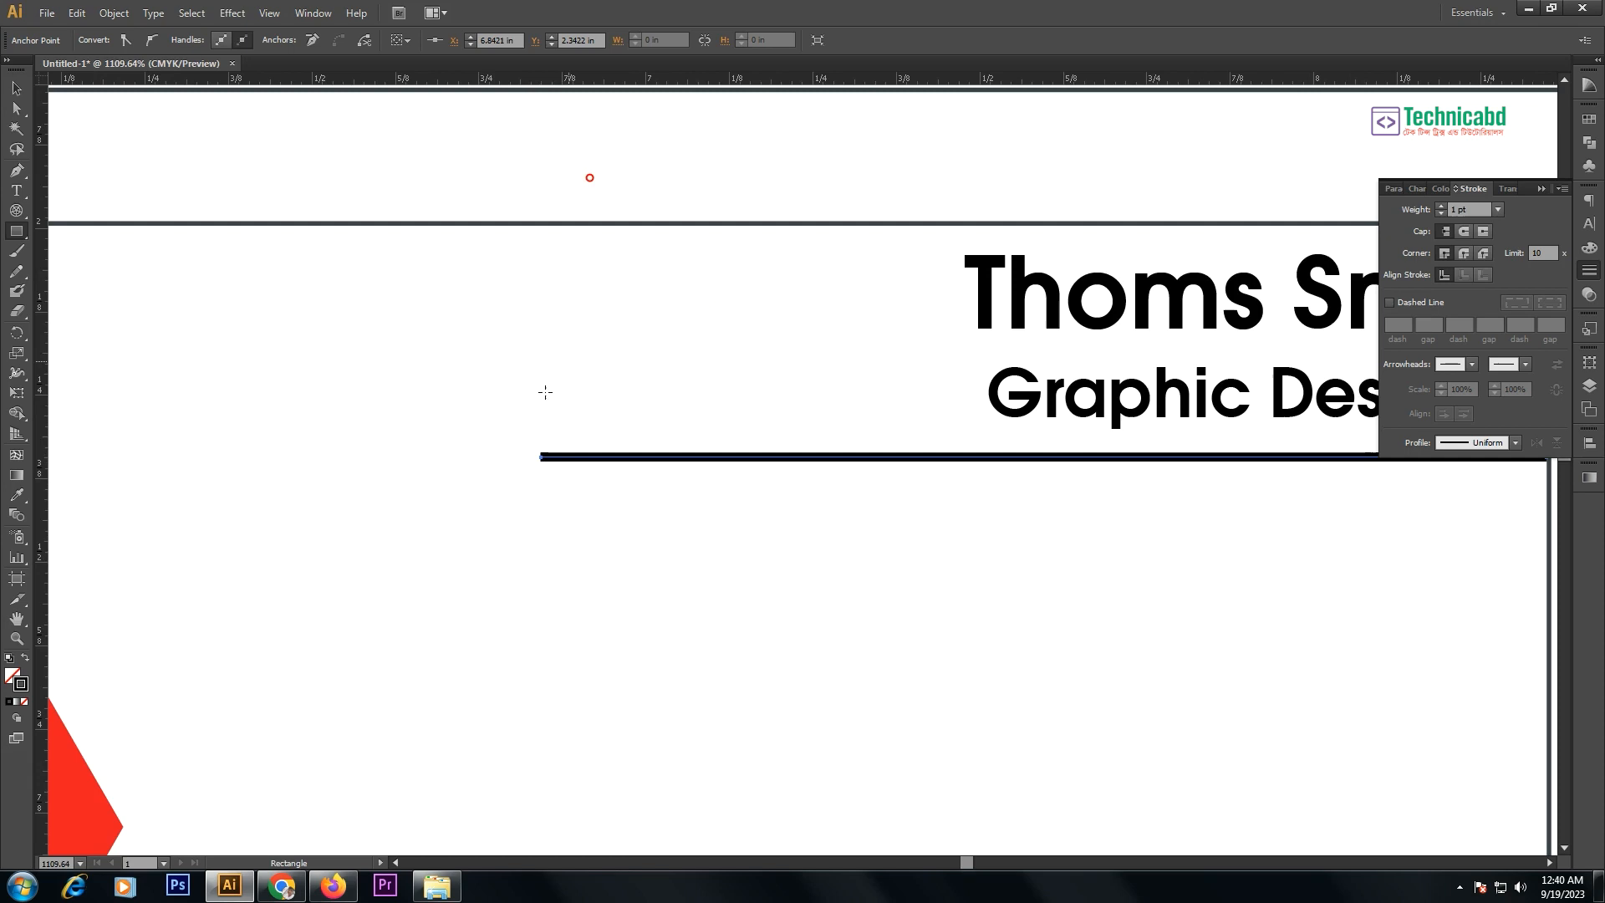
drag(541, 457, 569, 460)
key(shift+x)
click(17, 88)
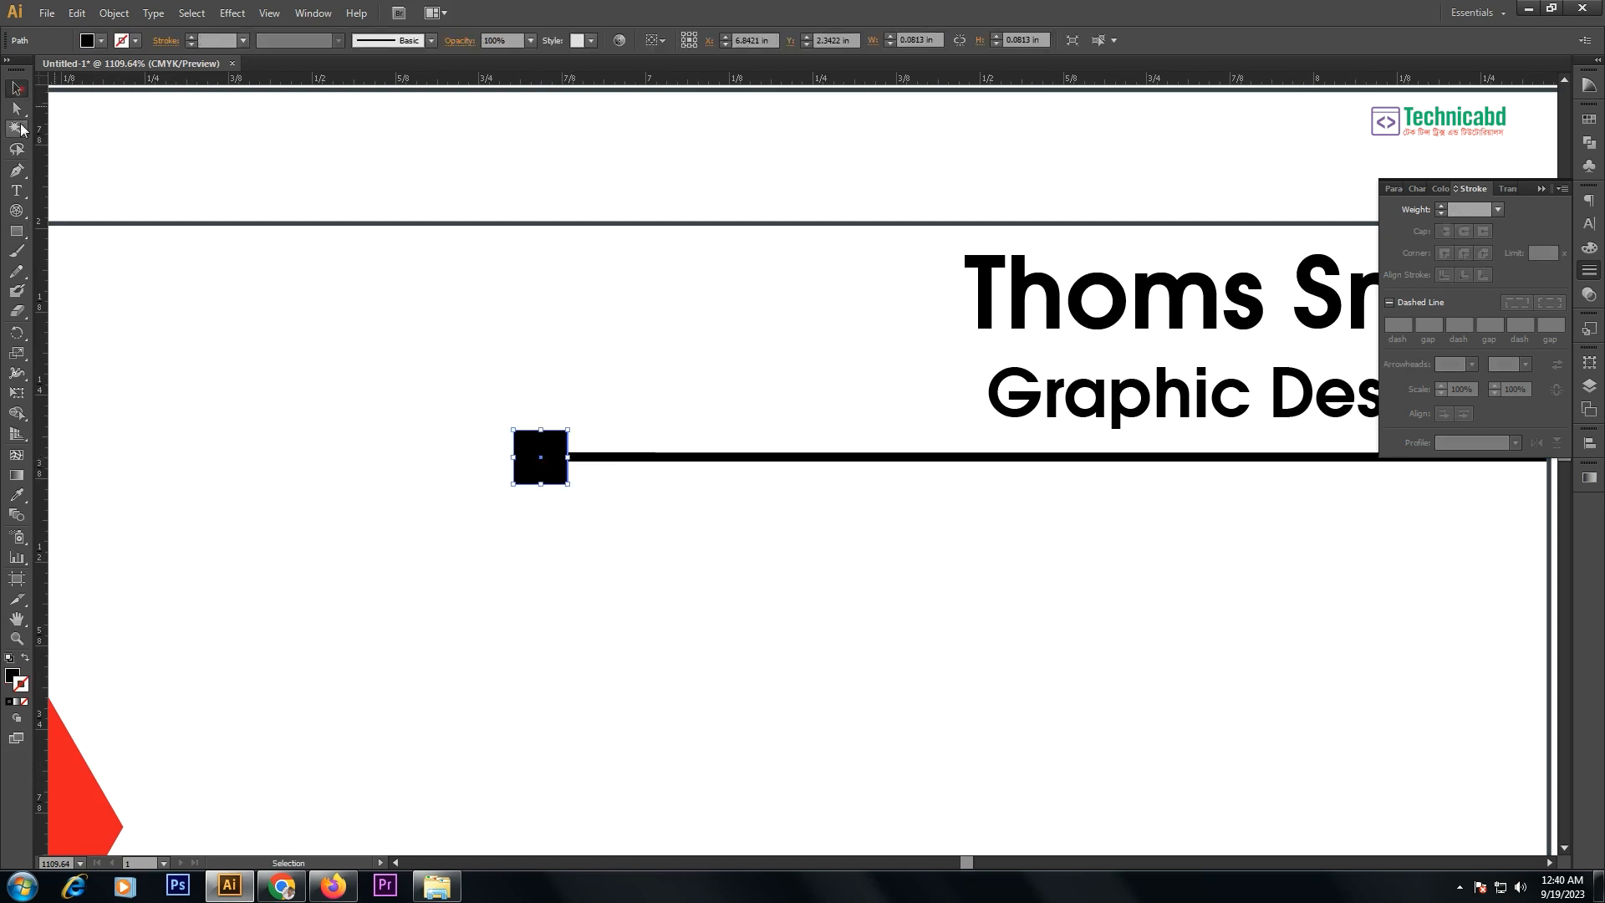
key(ctrl+minus)
key(ctrl+minus)
key(ctrl+minus)
key(ctrl+minus)
click(676, 210)
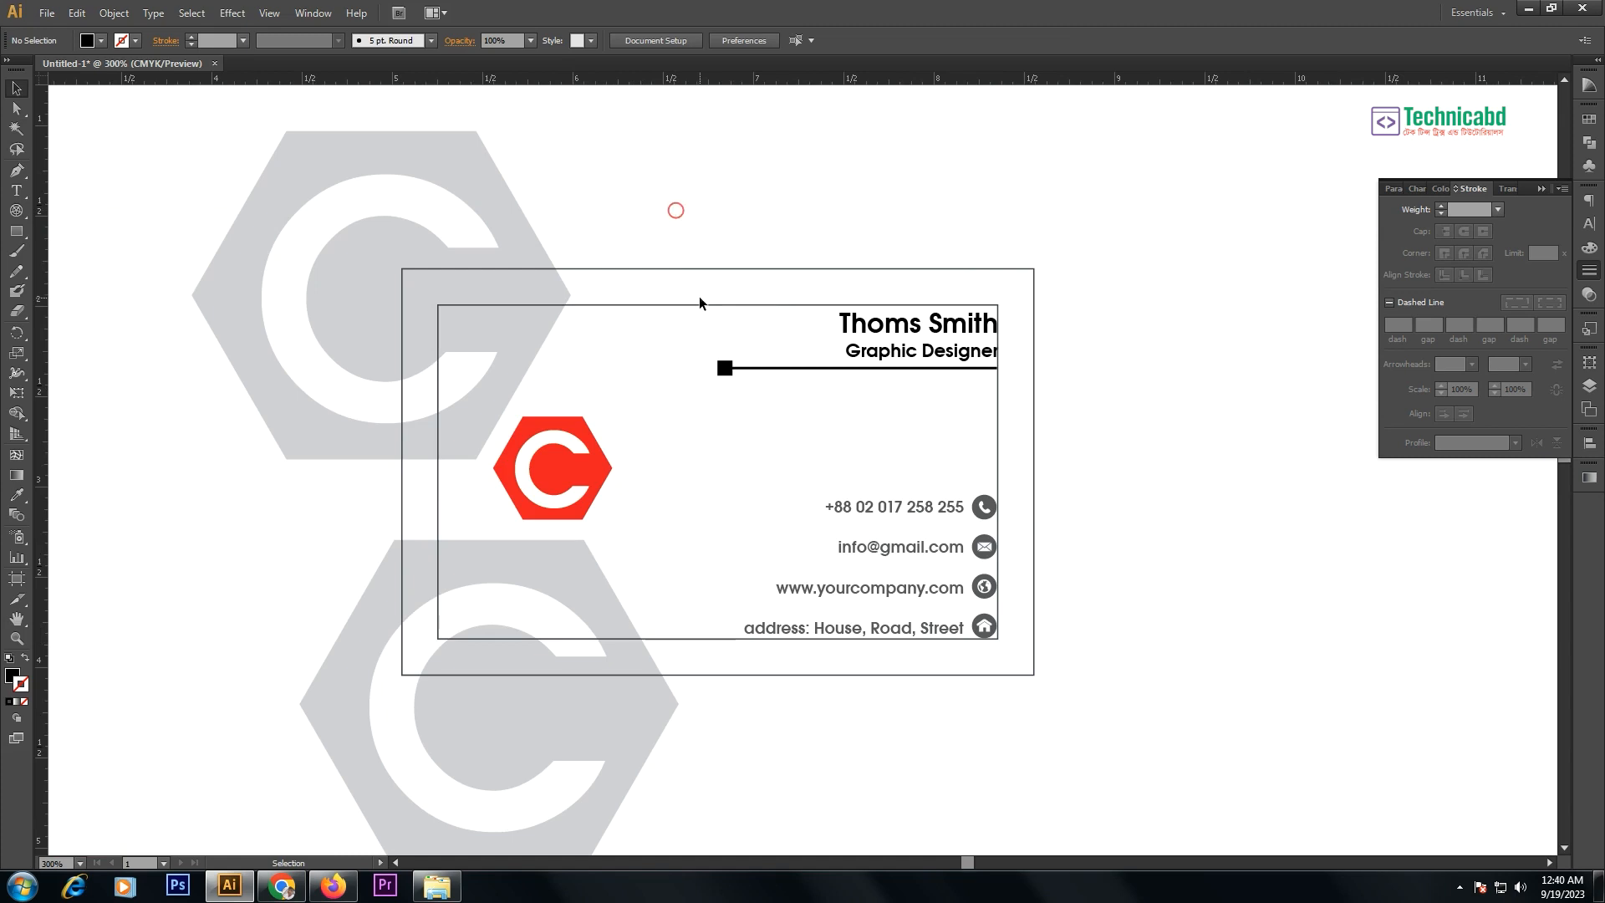
- Delete the card's inner margin rectangle
drag(730, 269, 724, 229)
drag(1078, 371, 1028, 435)
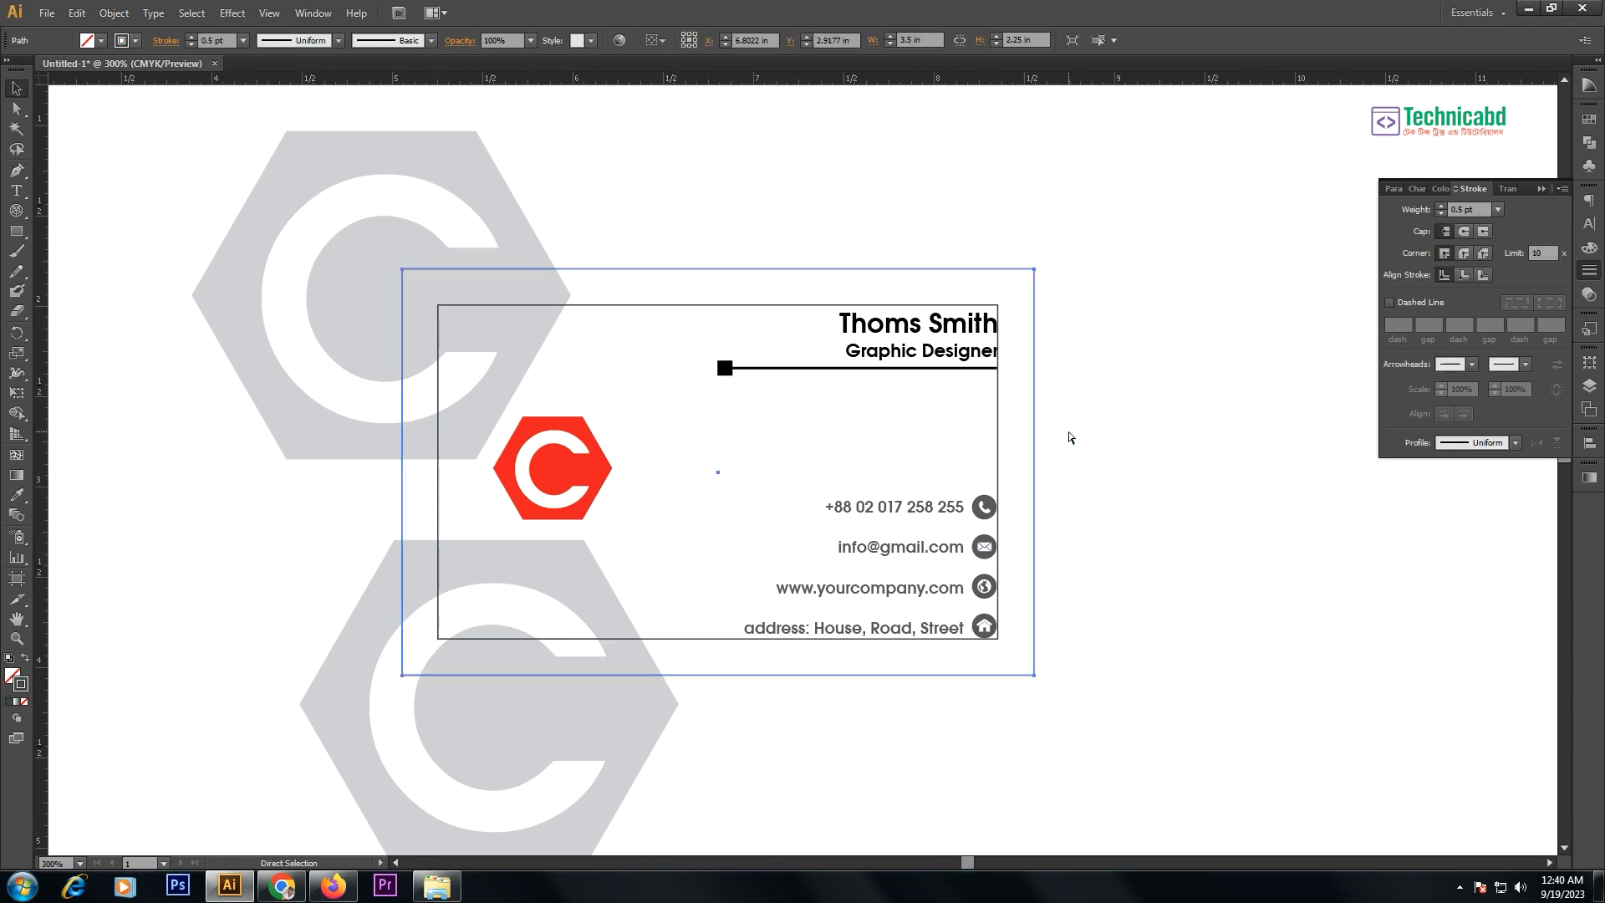
click(1066, 434)
click(1067, 432)
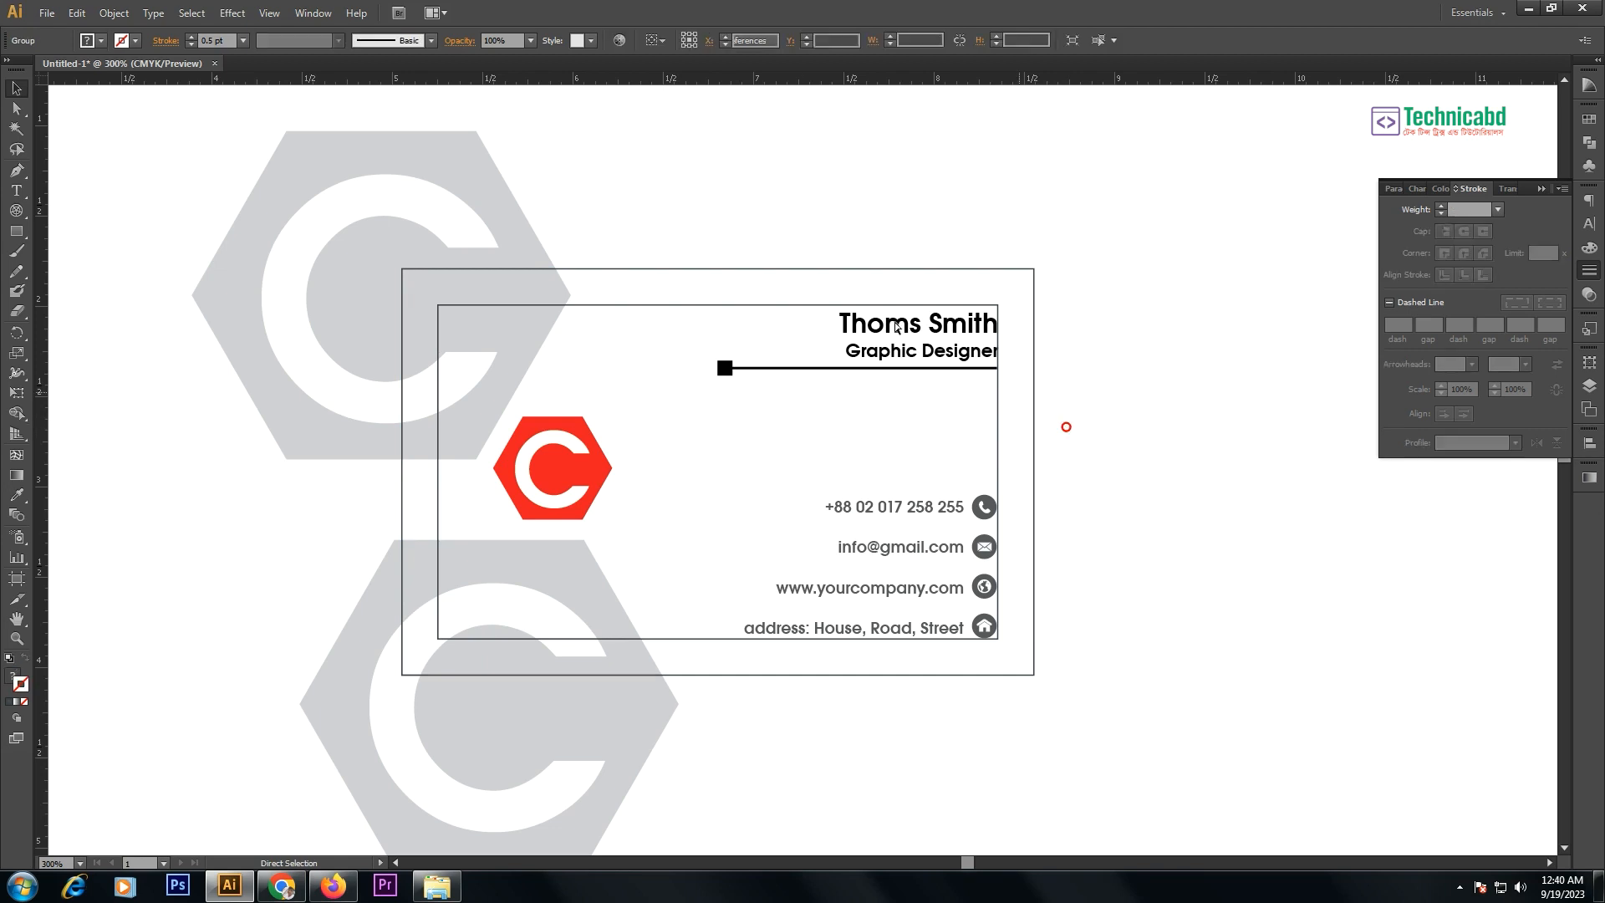
drag(1112, 270, 1015, 291)
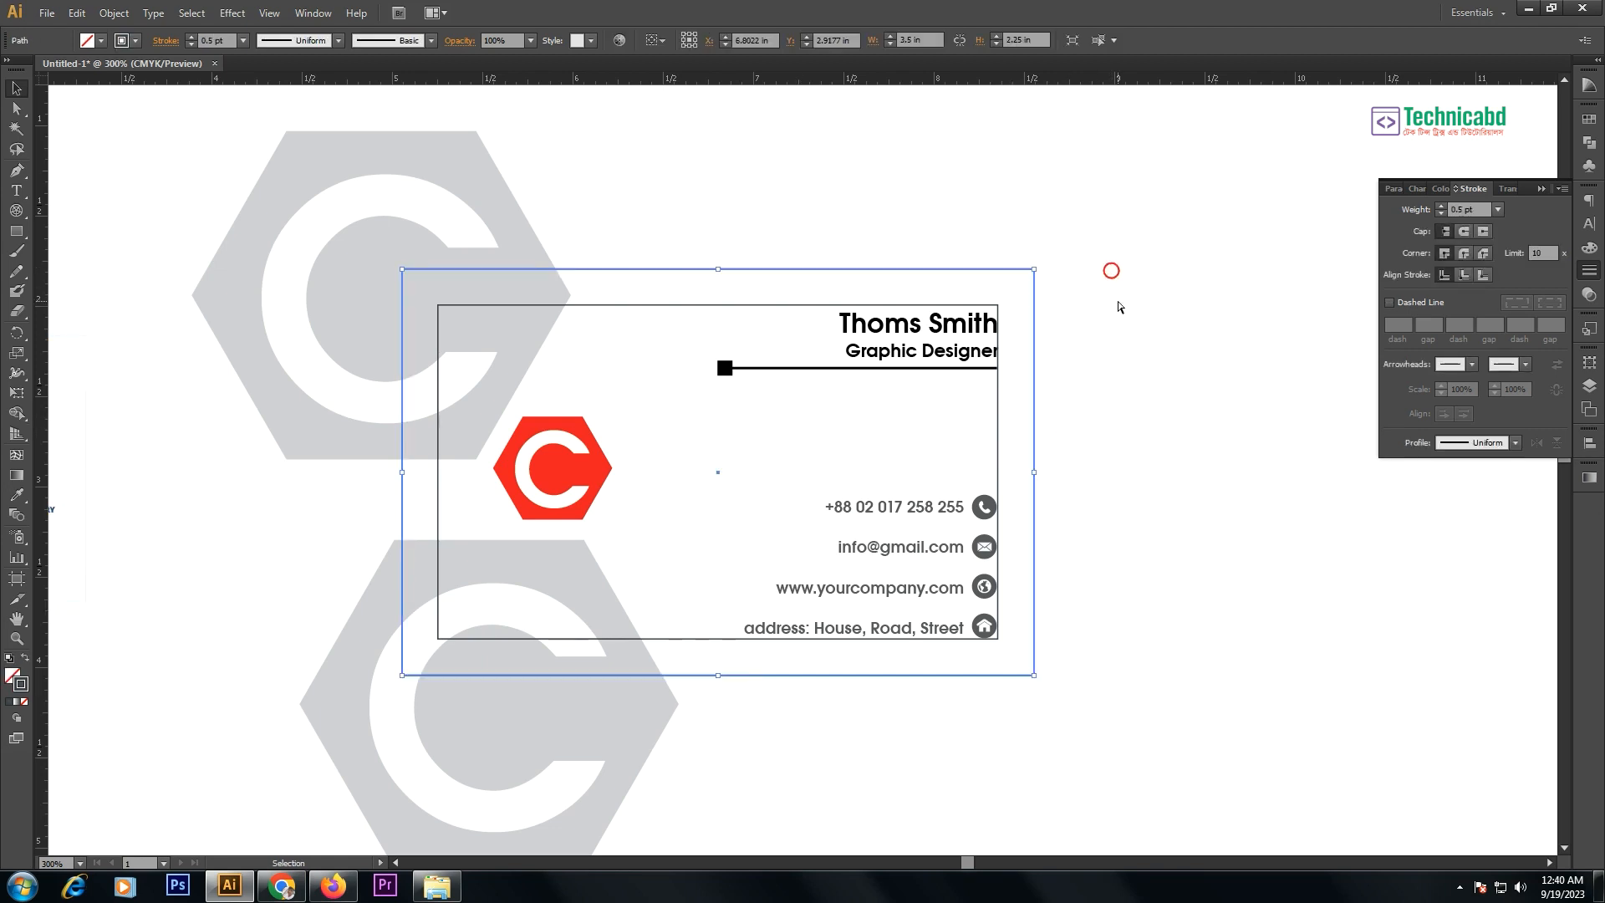
key(a)
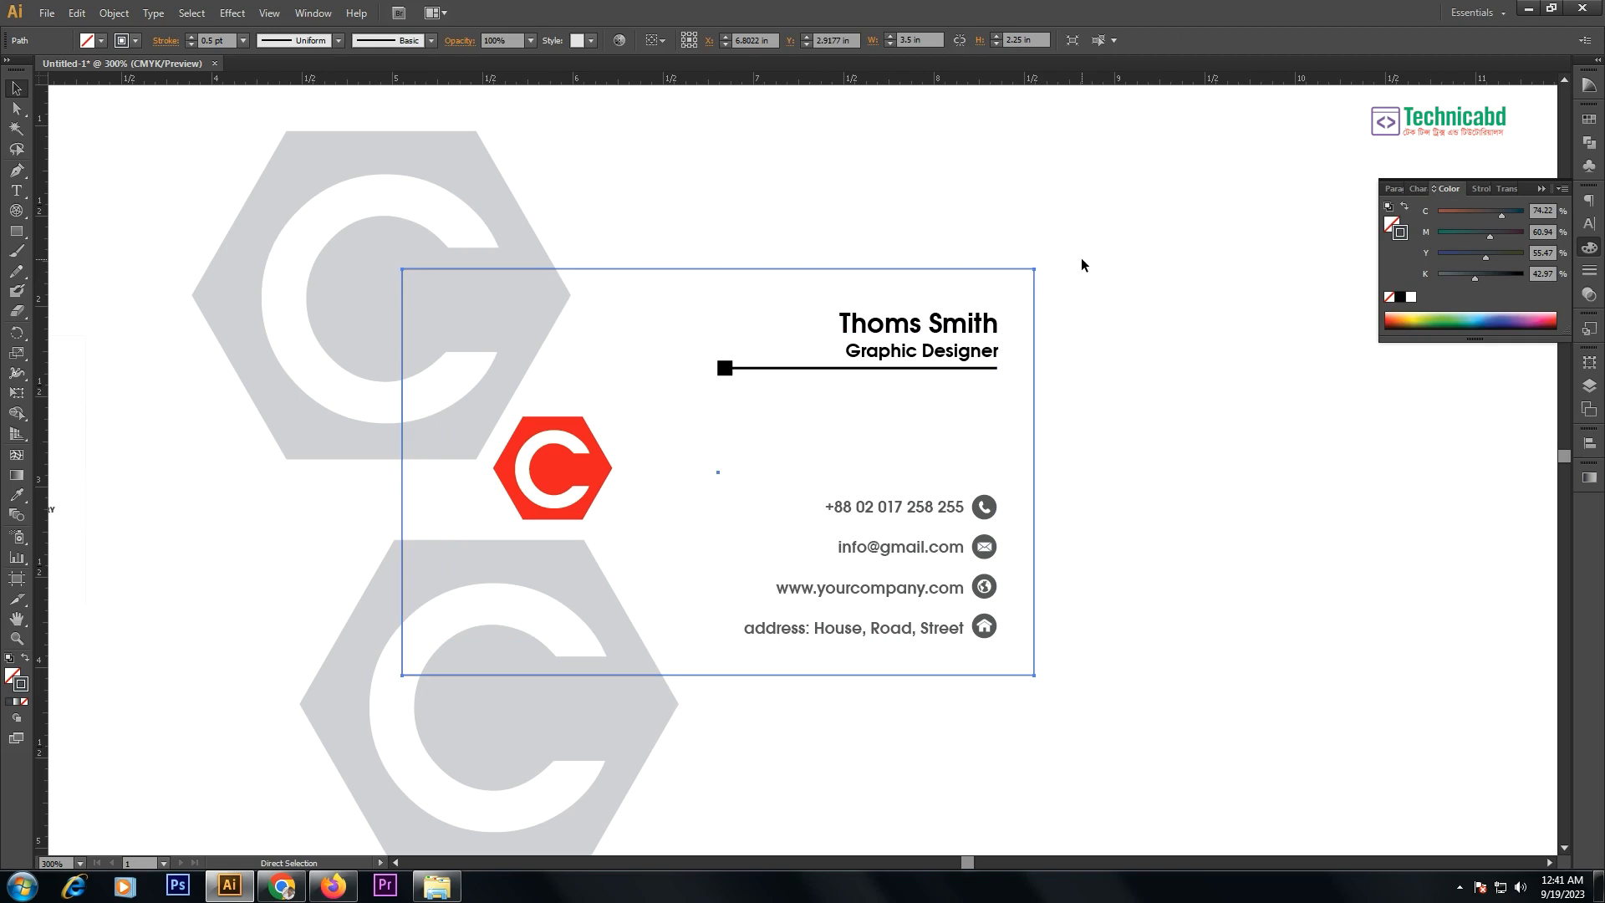
click(1081, 257)
key(v)
- Copy the card's outer rectangle and Paste in Front
drag(1080, 248, 1017, 276)
click(113, 12)
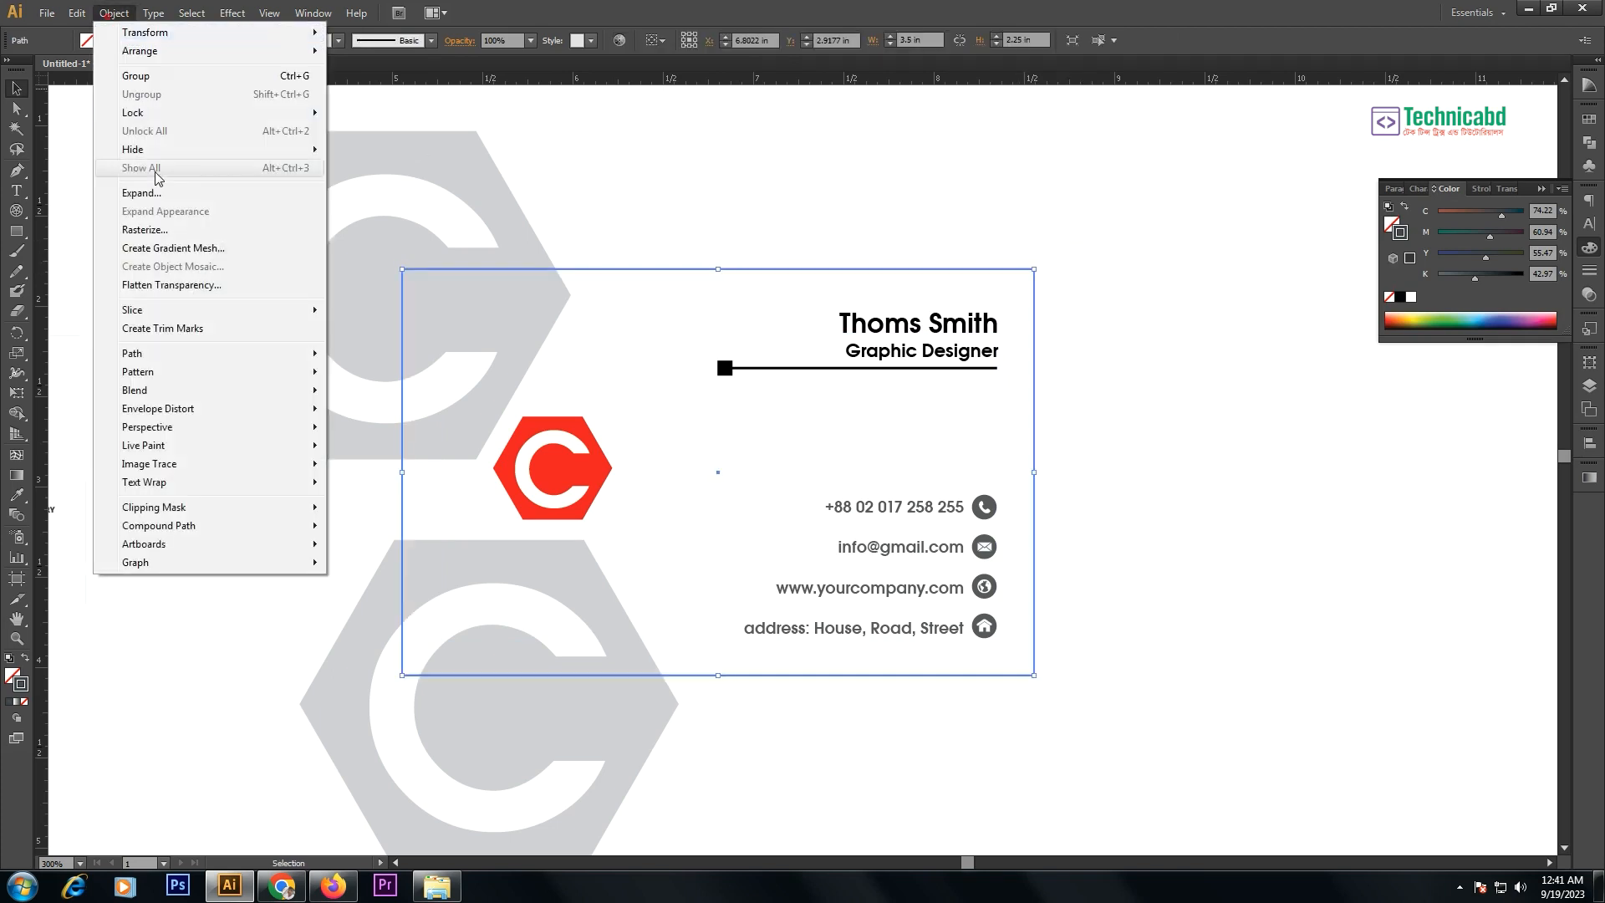
mouse_move(76, 12)
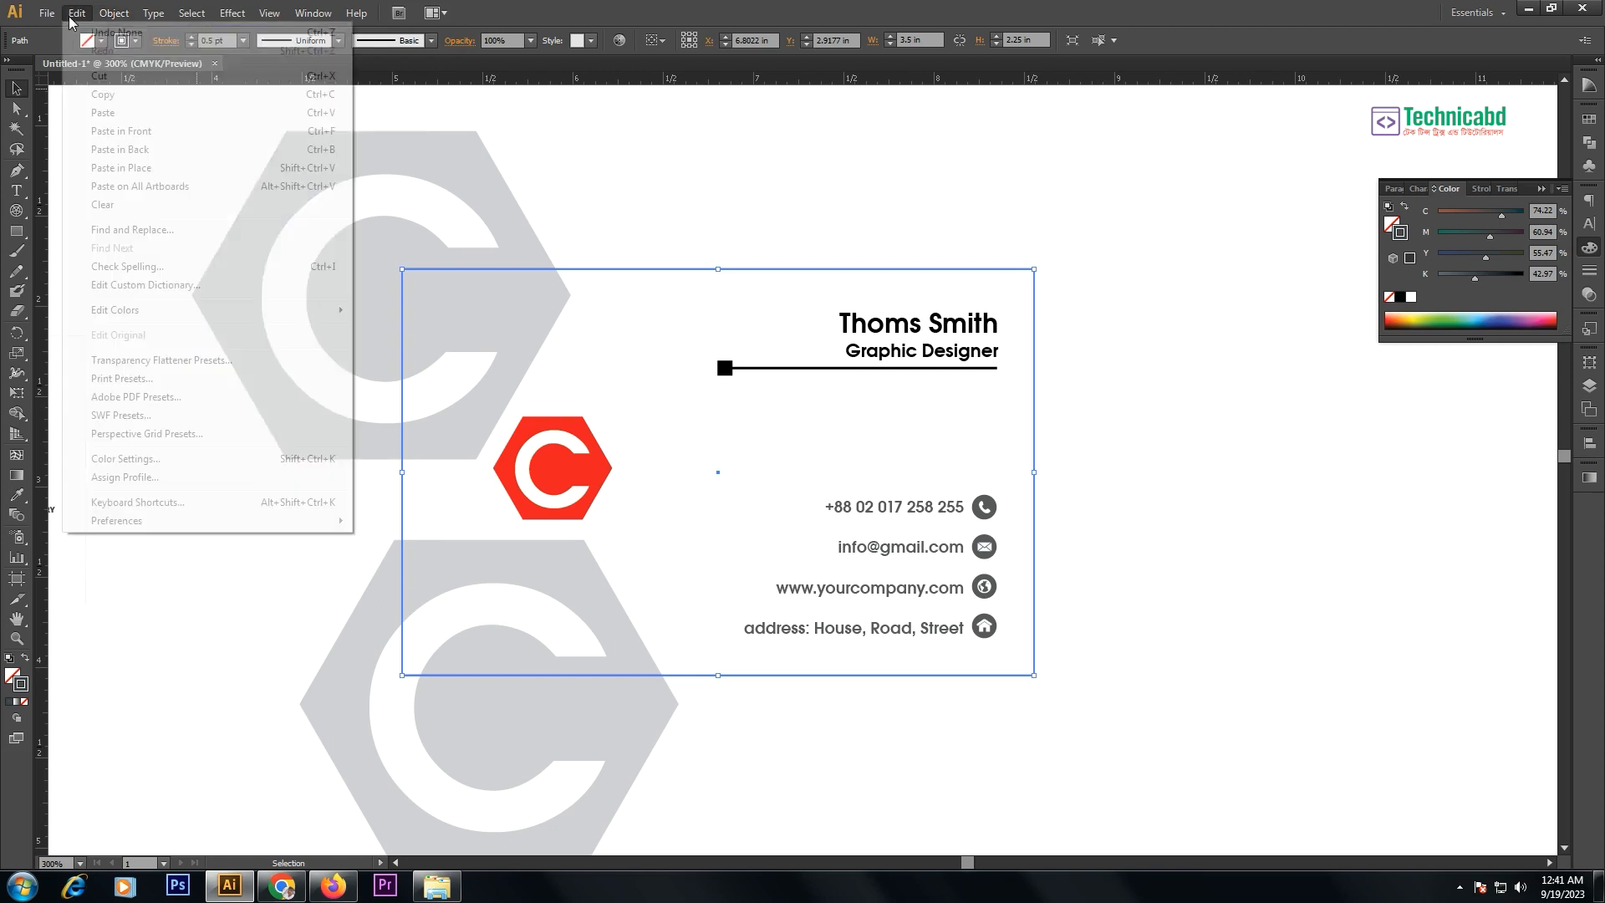
click(102, 95)
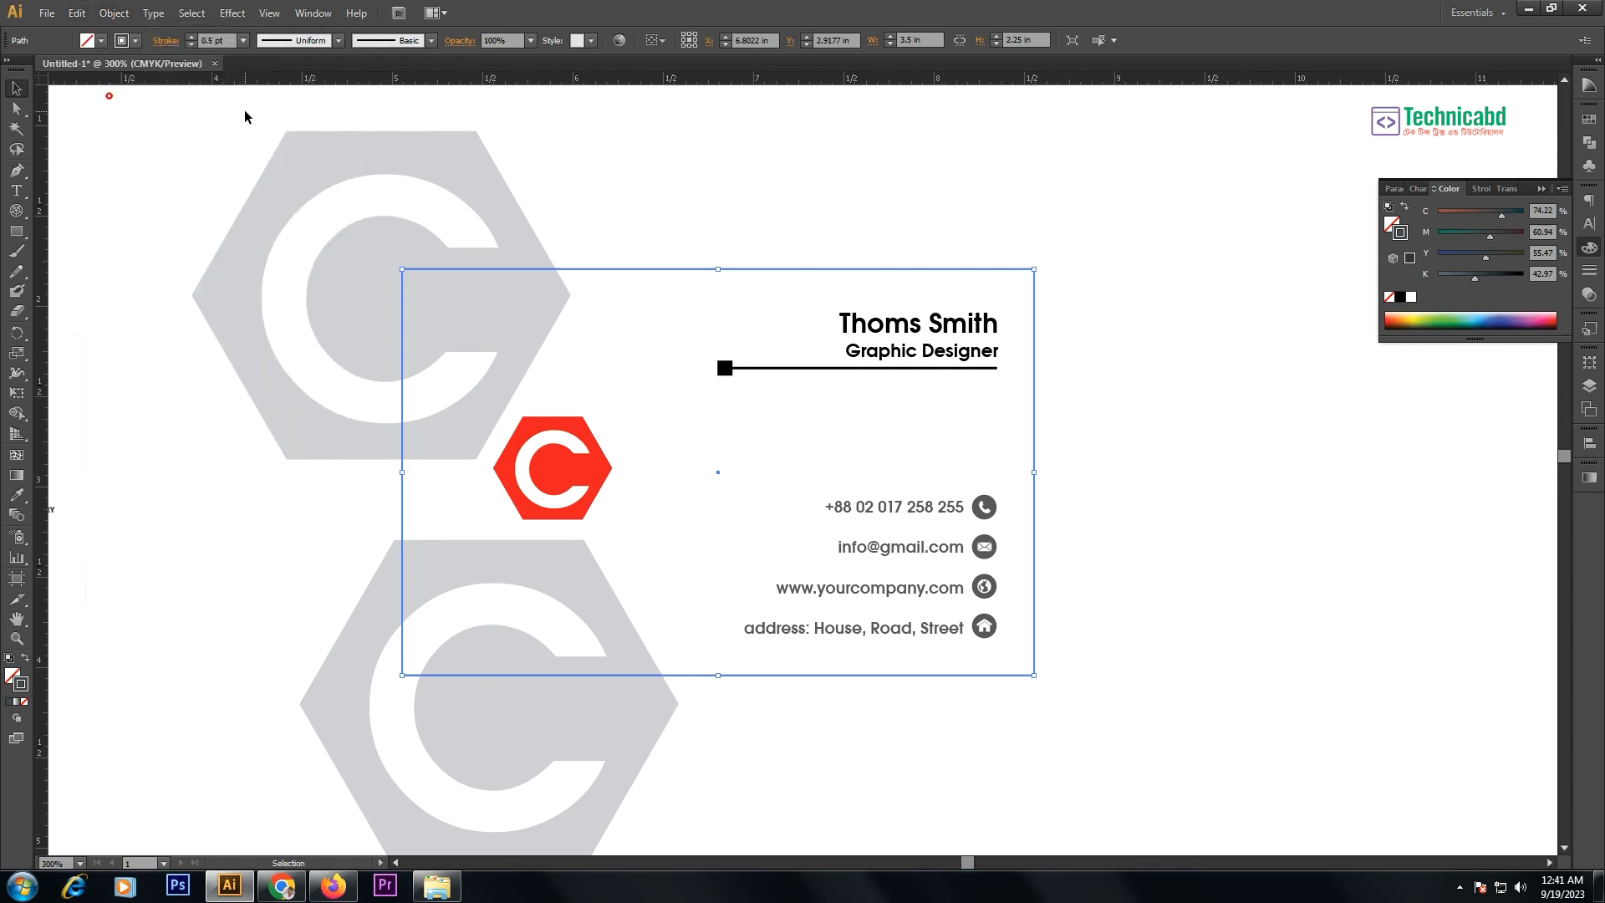
click(109, 94)
click(76, 13)
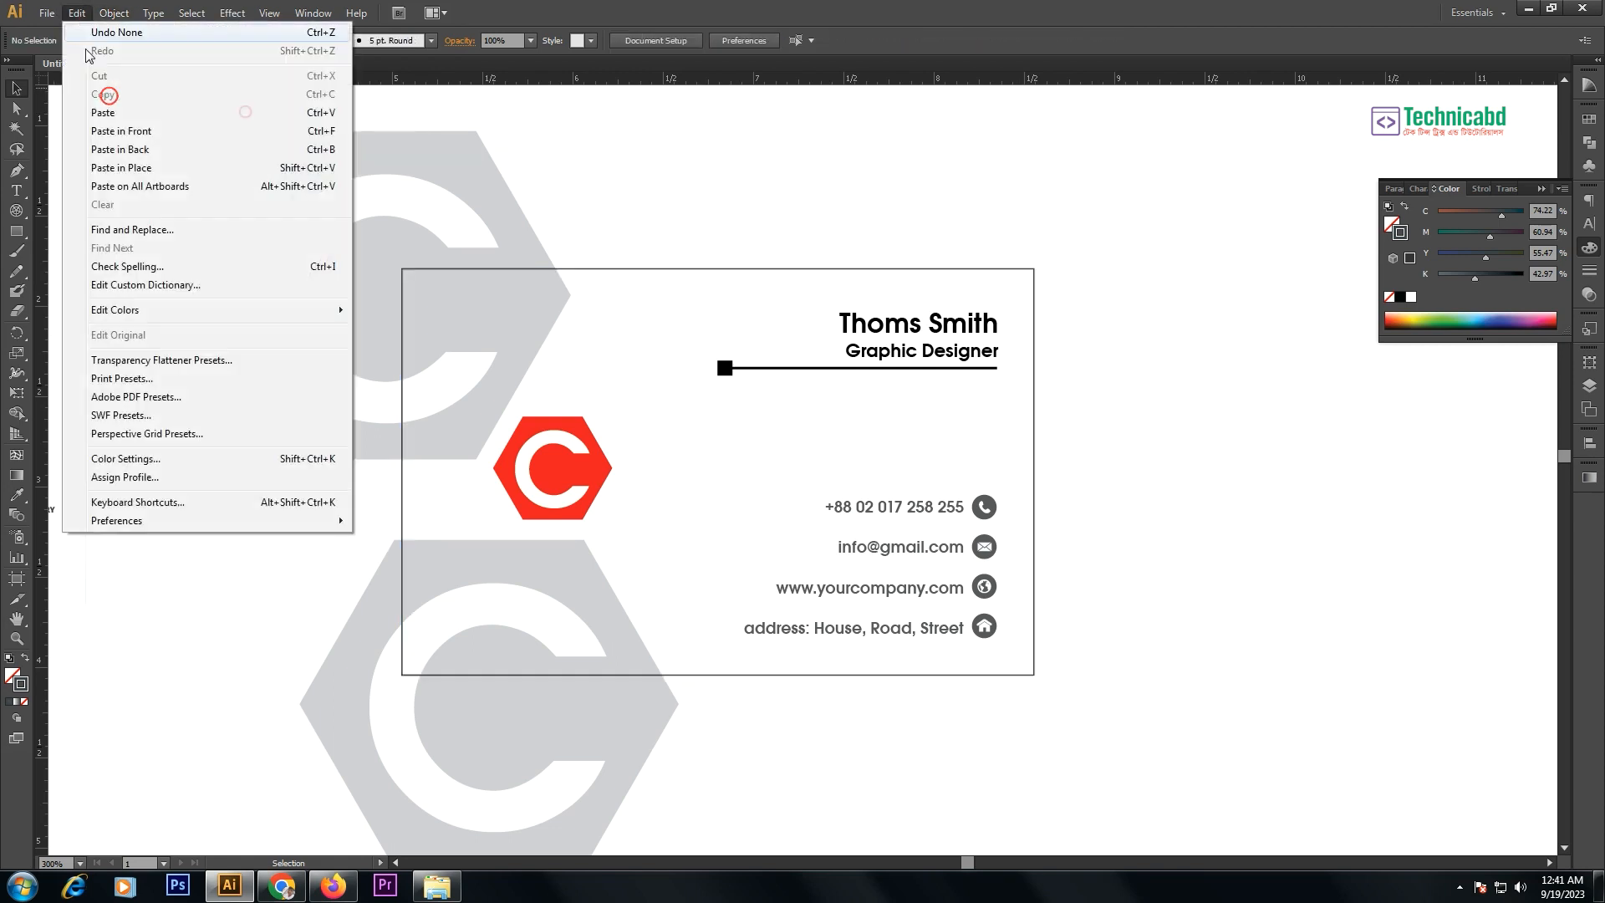
click(110, 133)
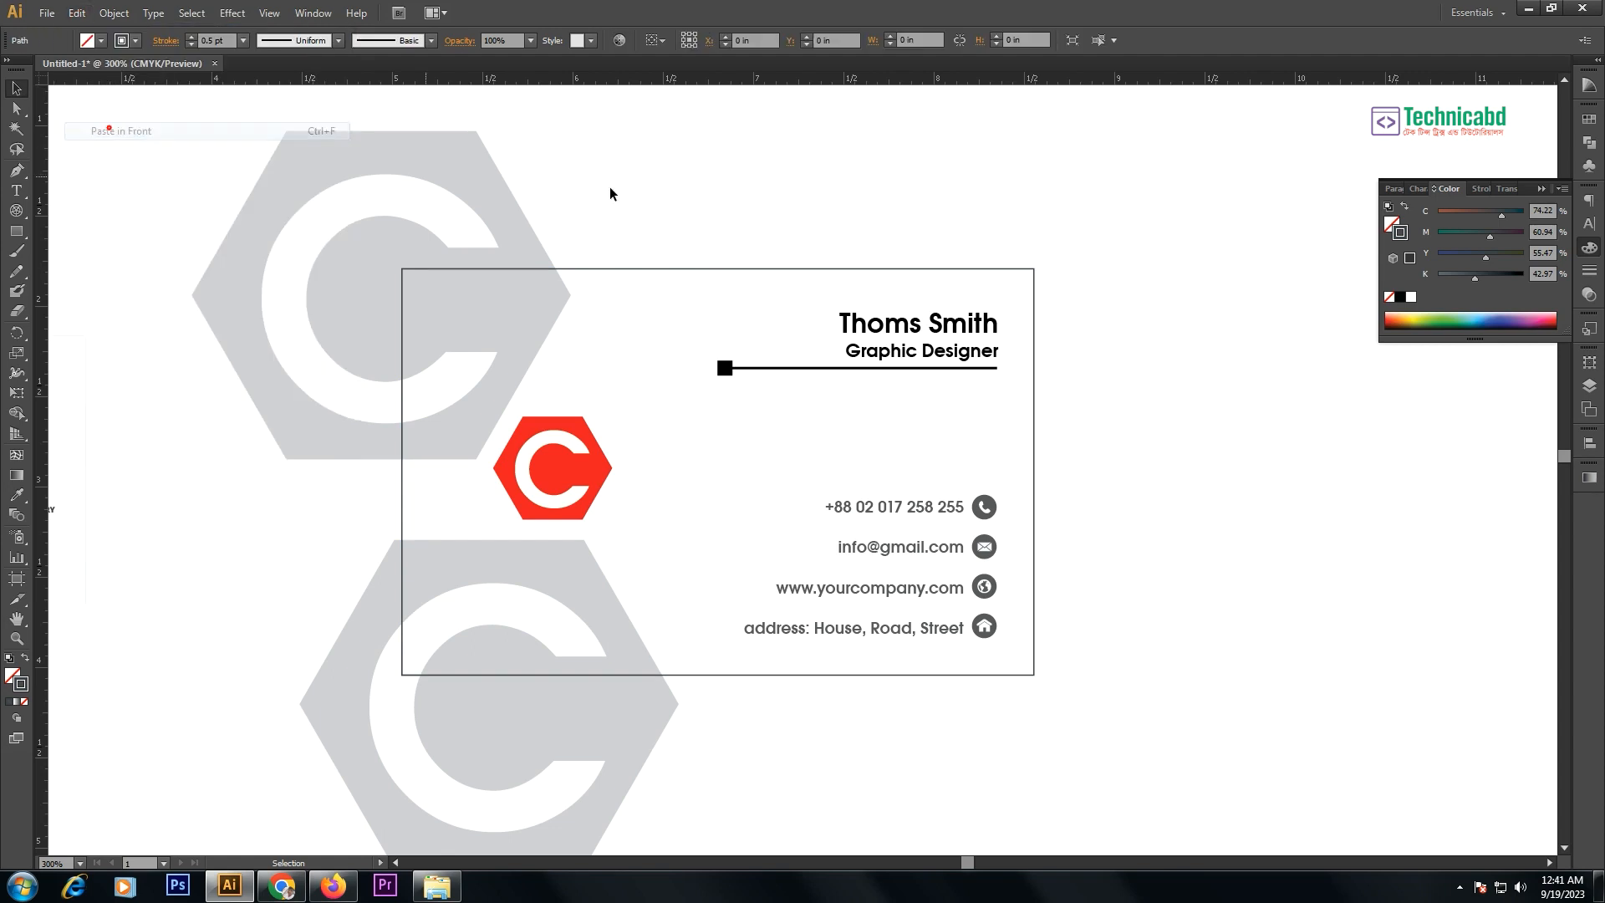
- Add both grey hexagons to the selection and Make Clipping Mask to crop them to the card
shift+click(478, 175)
shift+click(370, 618)
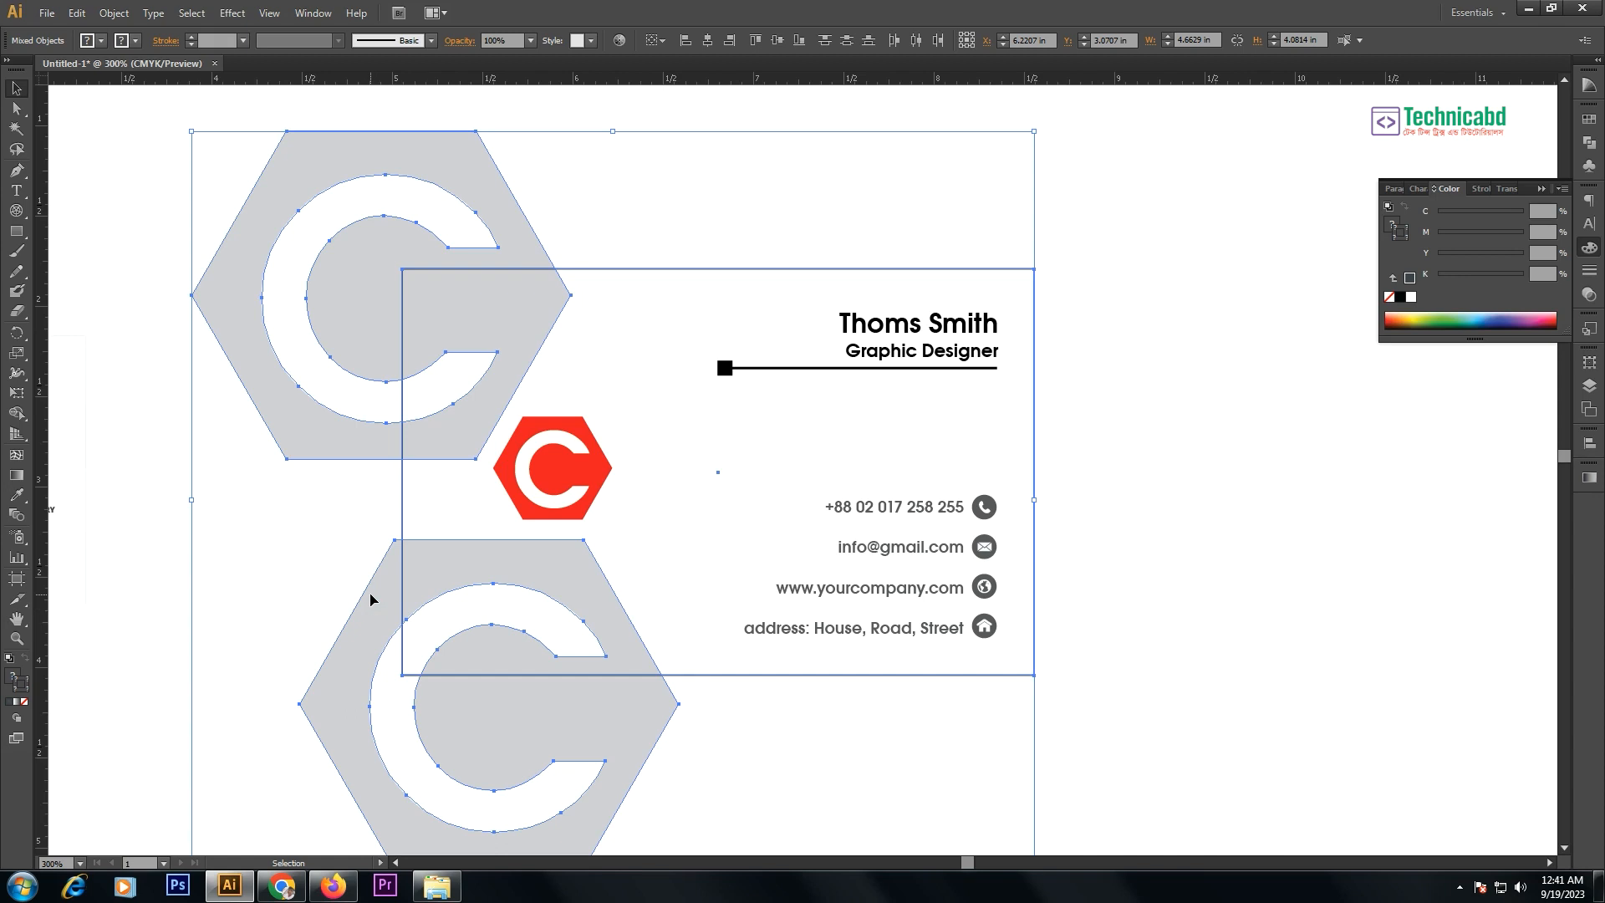
right_click(502, 277)
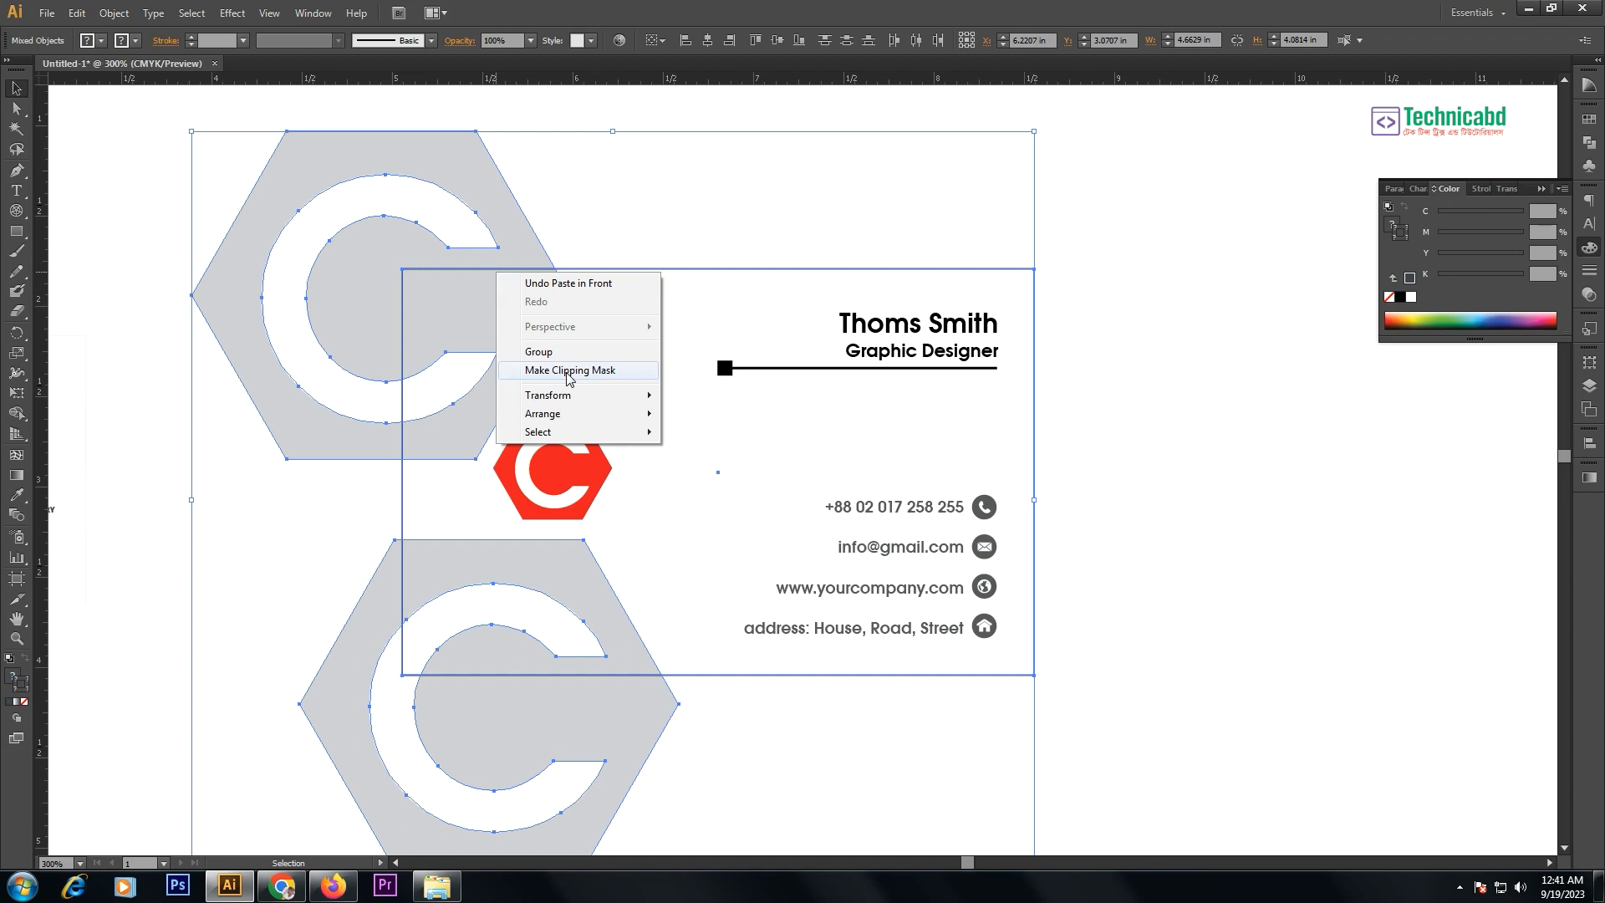
click(566, 369)
click(1225, 405)
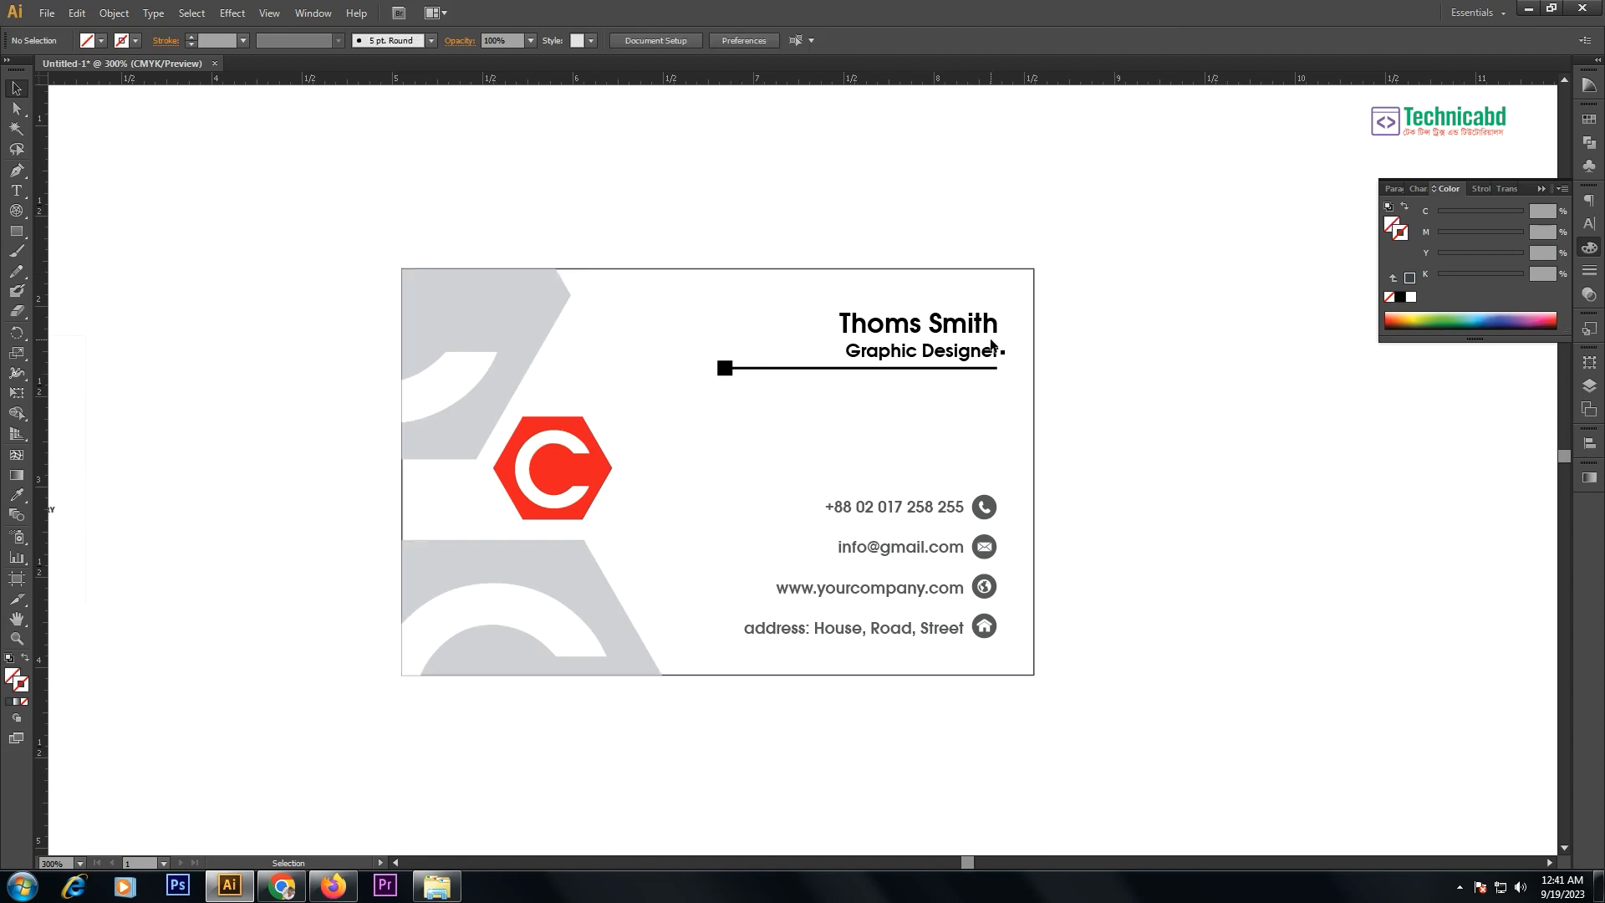
key(ctrl+y)
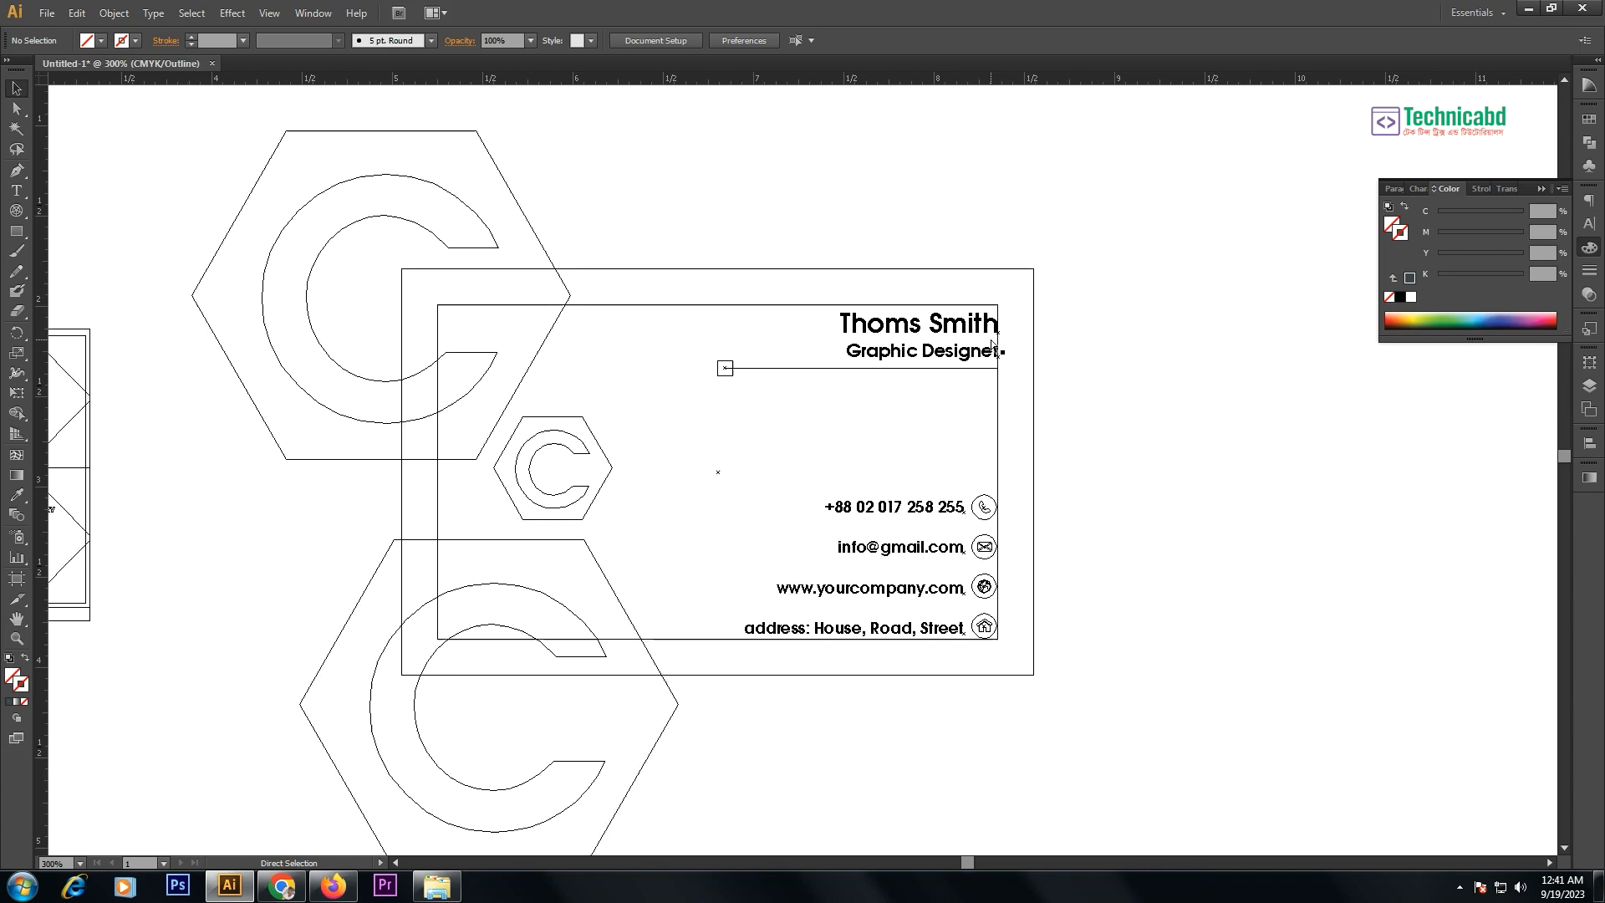
key(ctrl+y)
key(ctrl+y)
key(ctrl+y)
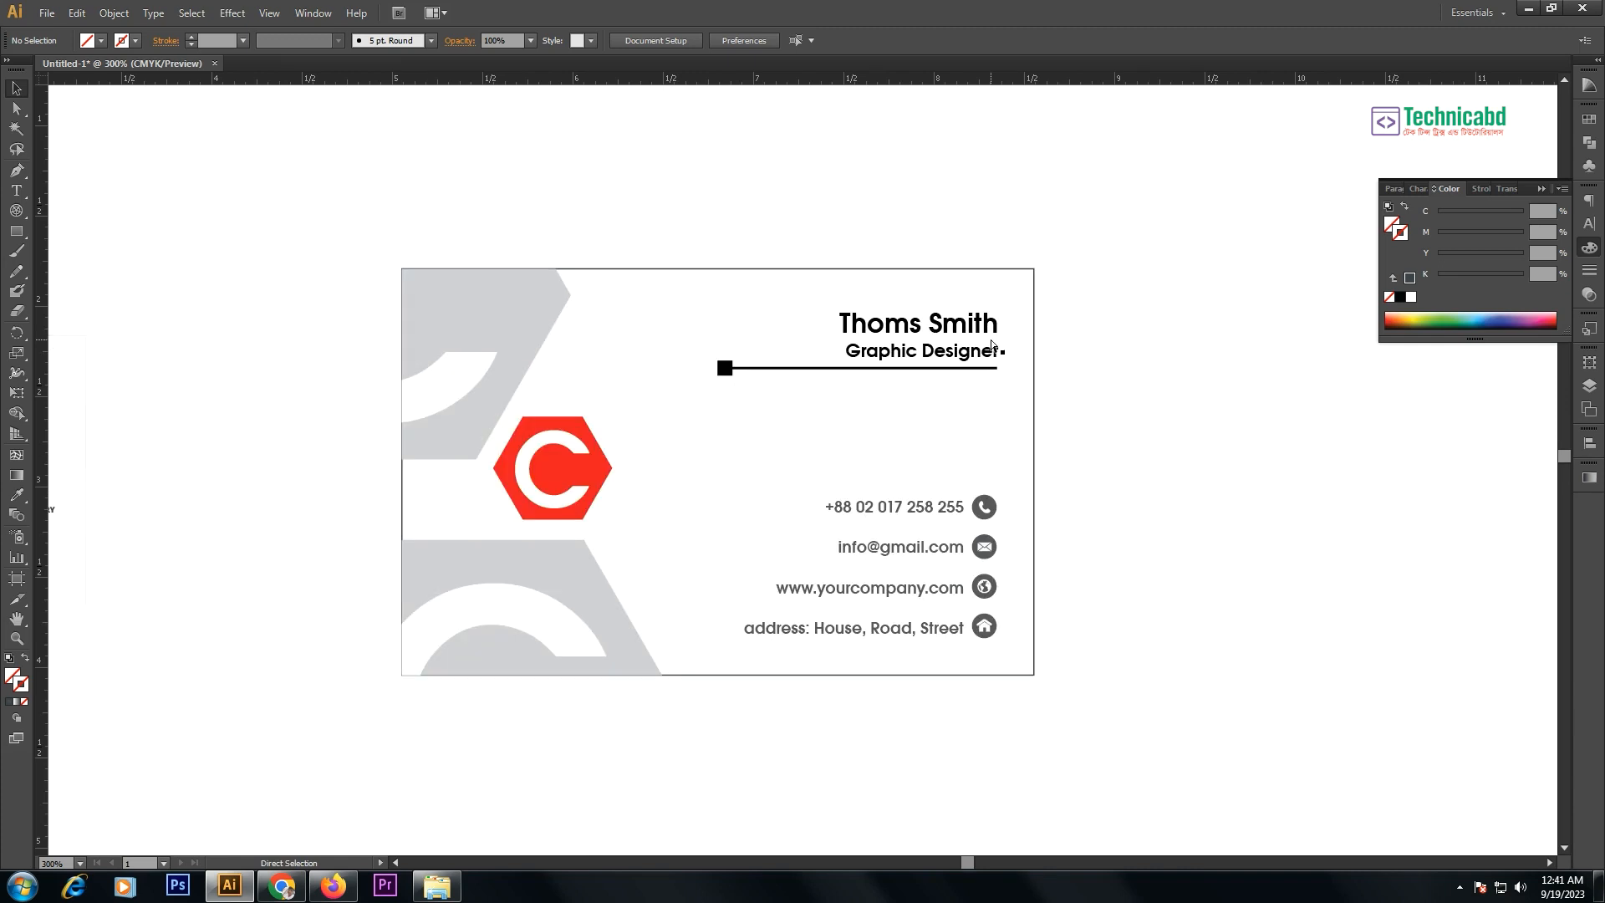
click(557, 301)
click(664, 214)
click(1105, 225)
drag(1106, 212, 595, 802)
click(594, 802)
key(ctrl+minus)
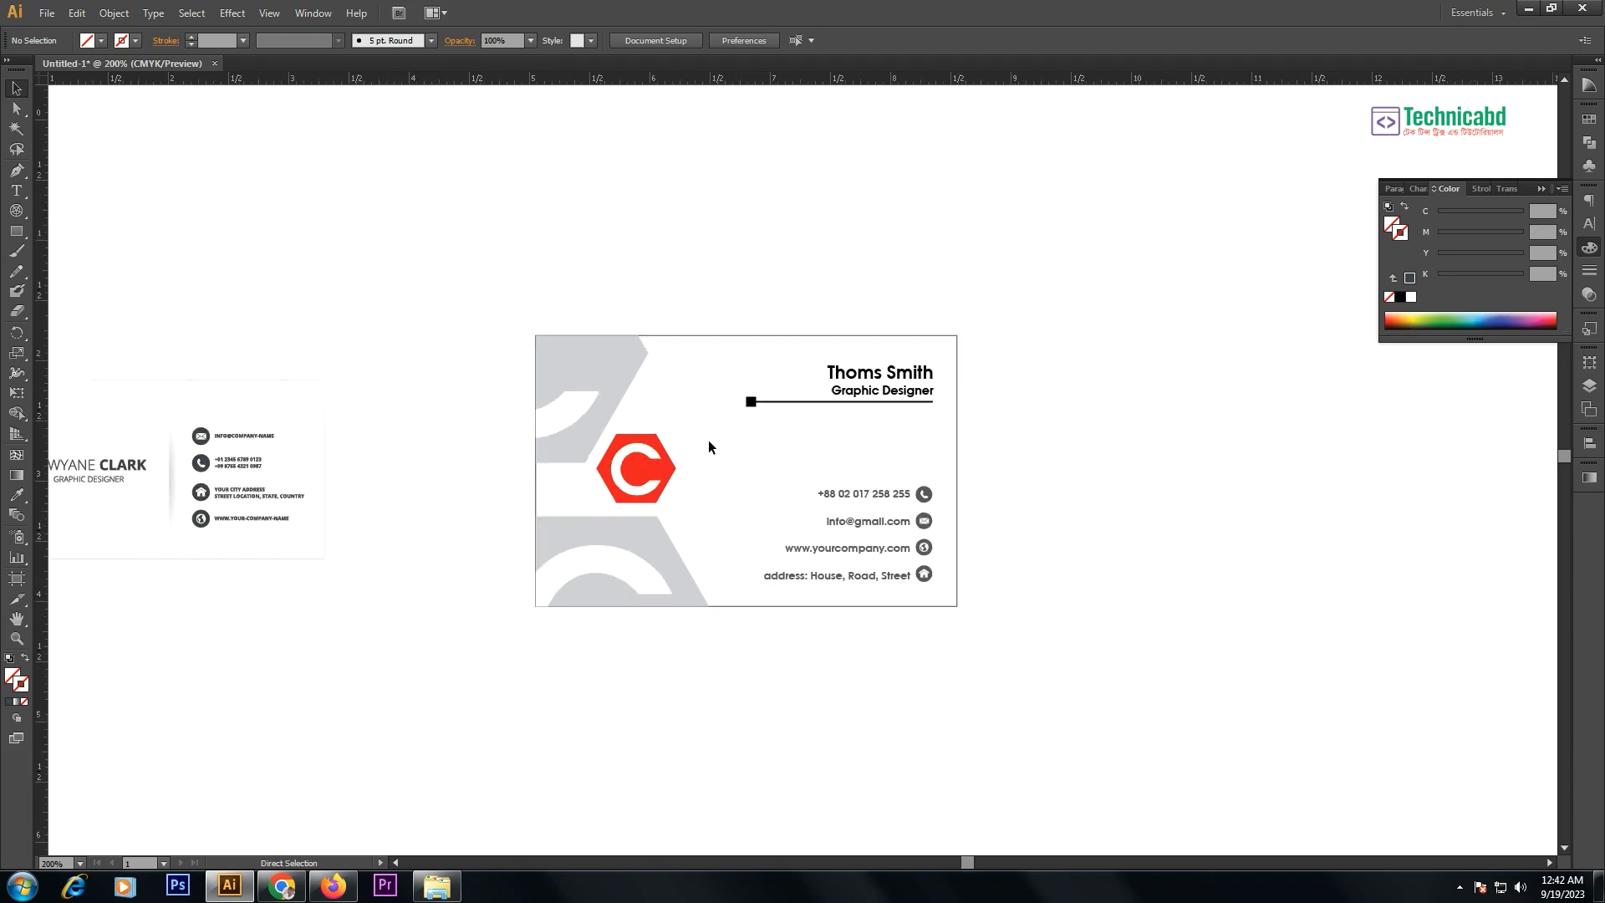